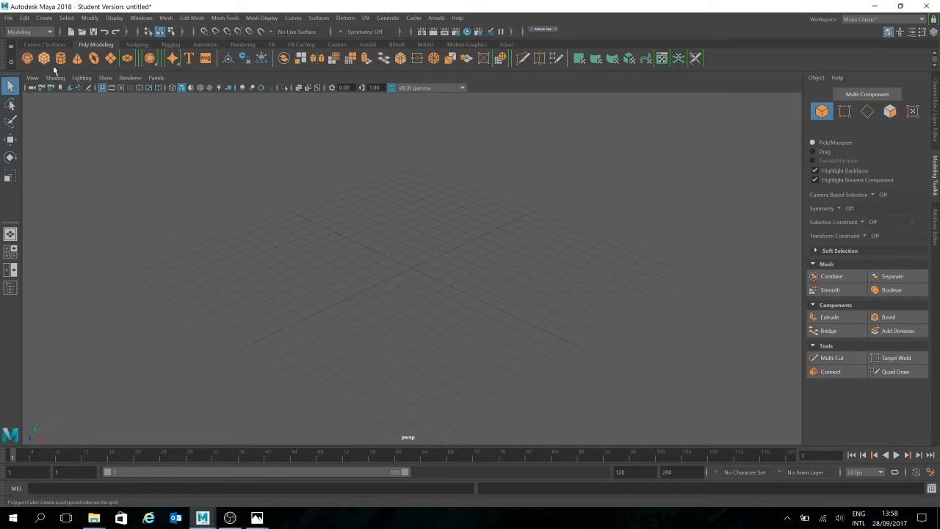
- Create a polygon cube on the grid and scale it up uniformly to about 2.88
{"action": "left_click", "coordinate": [44, 59]}
{"action": "scroll", "coordinate": [487, 296], "scroll_direction": "up", "scroll_amount": 4}
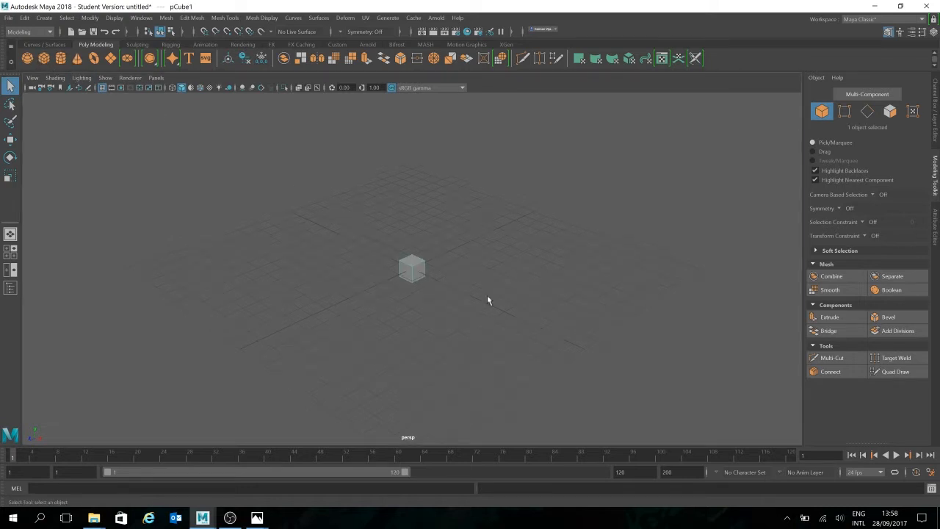
{"action": "mouse_move", "coordinate": [489, 295]}
{"action": "left_mouse_down", "text": "alt"}
{"action": "mouse_move", "coordinate": [462, 300]}
{"action": "mouse_move", "coordinate": [476, 300]}
{"action": "left_mouse_up", "text": "alt"}
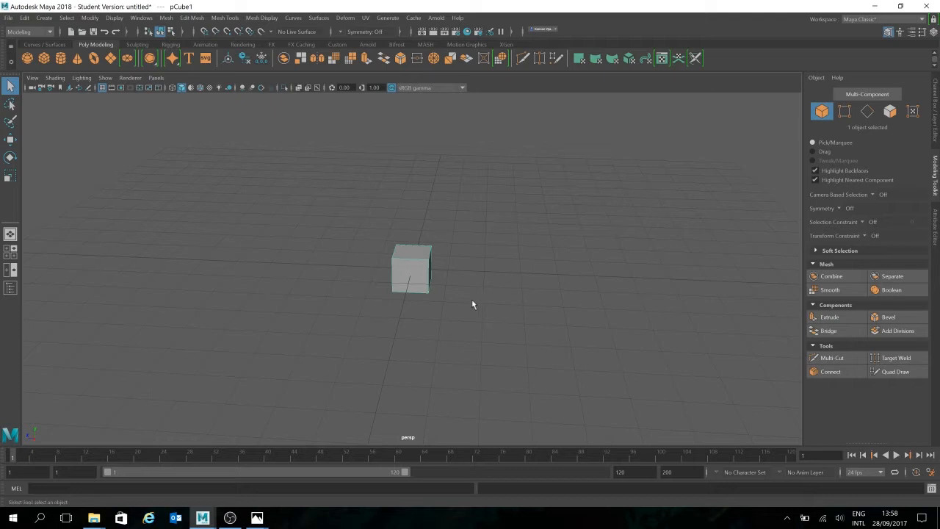
{"action": "key", "text": "r"}
{"action": "scroll", "coordinate": [462, 274], "scroll_direction": "up", "scroll_amount": 4}
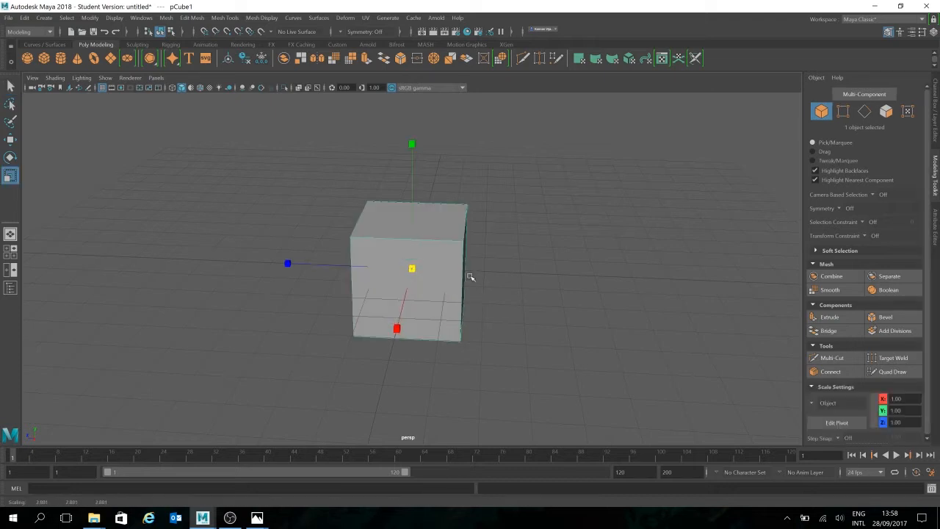
- Raise the cube above the grid to about 2.75 in Y
{"action": "key", "text": "w"}
{"action": "left_click_drag", "start_coordinate": [413, 221], "coordinate": [409, 130]}
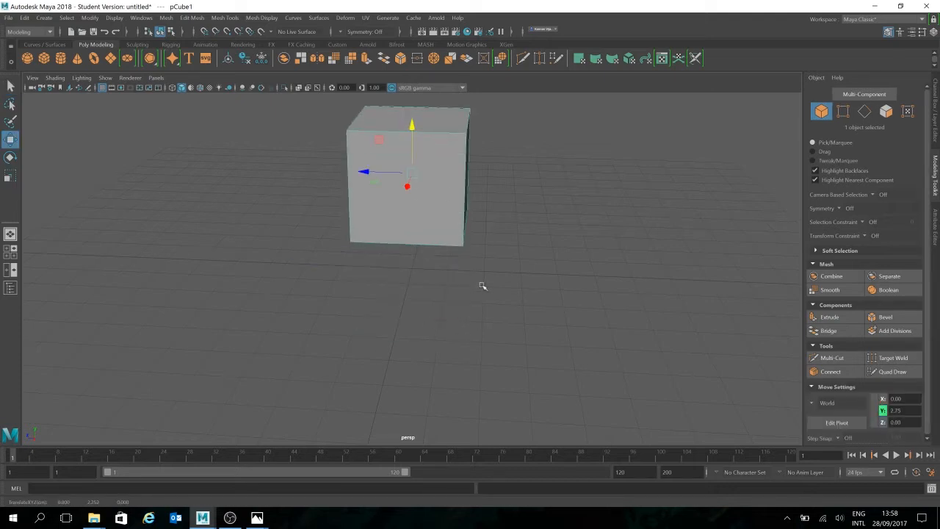
{"action": "mouse_move", "coordinate": [476, 291]}
{"action": "left_mouse_down", "text": "alt"}
{"action": "mouse_move", "coordinate": [447, 309]}
{"action": "mouse_move", "coordinate": [463, 301]}
{"action": "left_mouse_up", "text": "alt"}
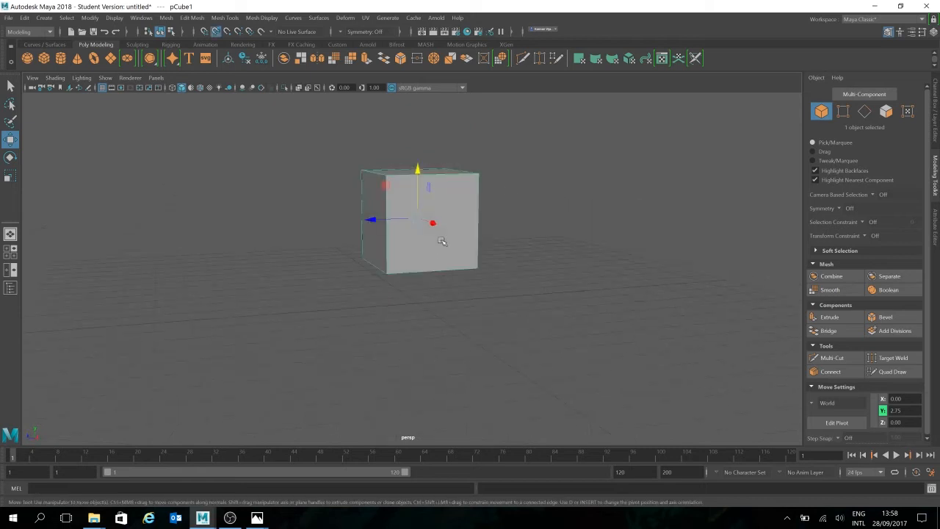
- Duplicate the raised cube, lower the copy to about 0.88 in Y and scale it up uniformly
{"action": "left_click_drag", "start_coordinate": [423, 194], "coordinate": [421, 250]}
{"action": "key", "text": "ctrl+d"}
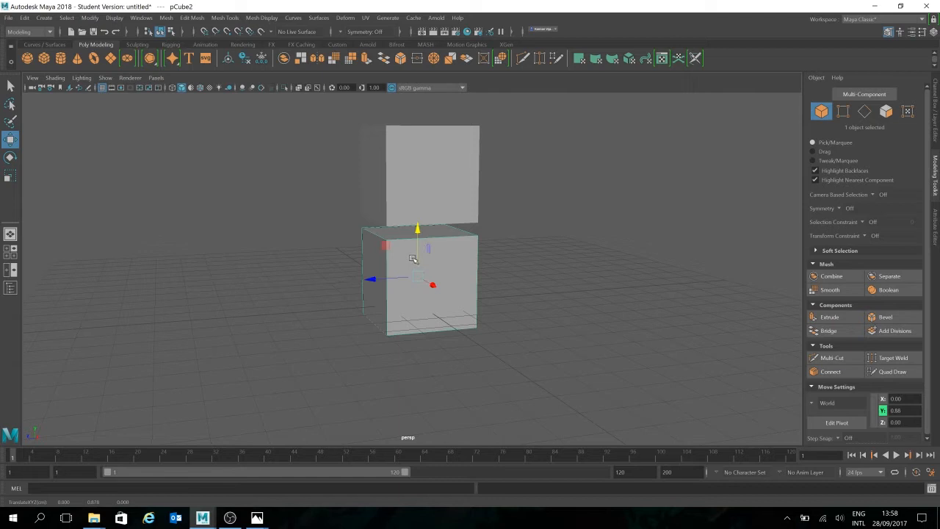
{"action": "key", "text": "r"}
{"action": "left_click_drag", "start_coordinate": [417, 276], "coordinate": [470, 273]}
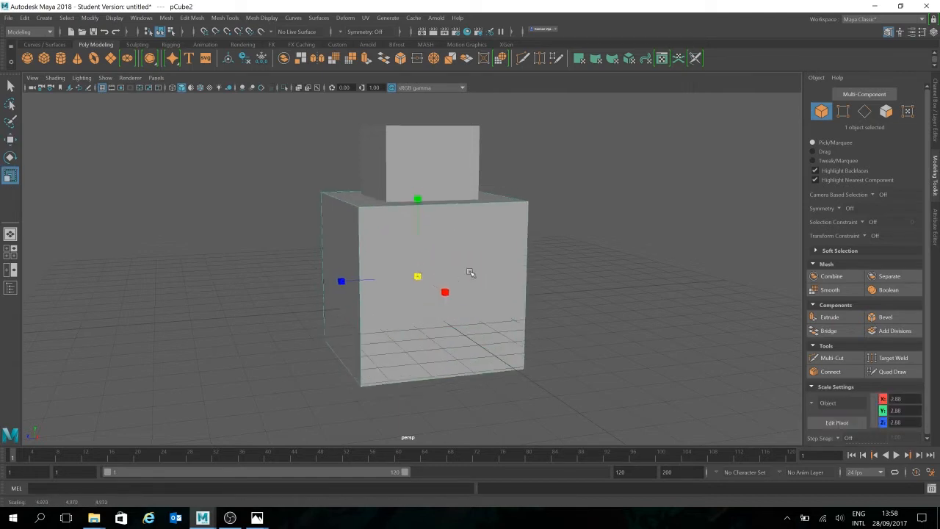
- Raise the enlarged copy until its base sits at grid level and push it back behind the small cube
{"action": "key", "text": "w"}
{"action": "left_click_drag", "start_coordinate": [419, 214], "coordinate": [420, 193]}
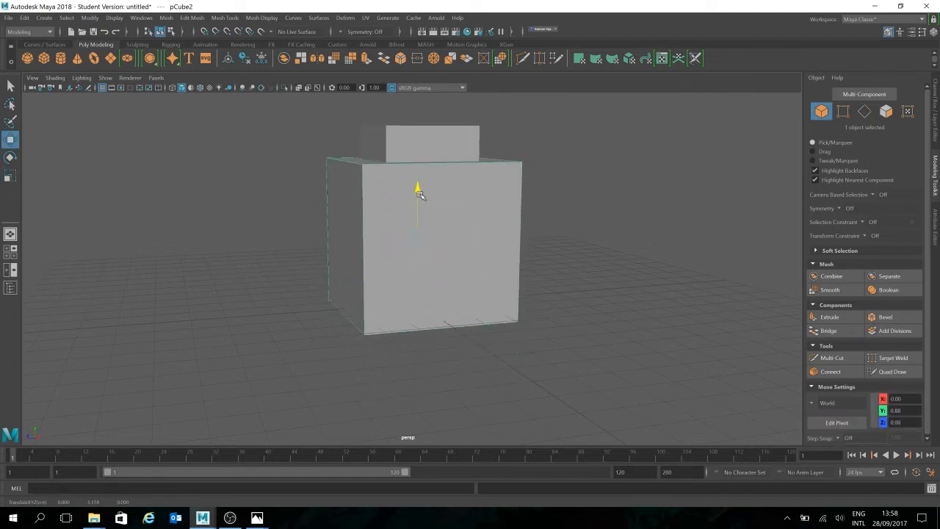
{"action": "left_click_drag", "start_coordinate": [419, 238], "coordinate": [406, 229]}
{"action": "left_click", "coordinate": [551, 268]}
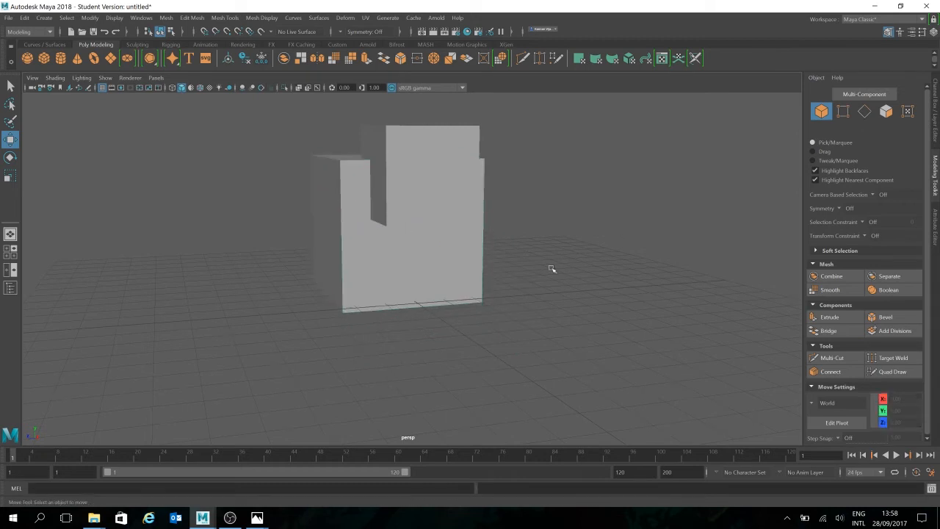
- Turn on wireframe-on-shaded display and view both cubes from several angles
{"action": "left_click_drag", "start_coordinate": [580, 292], "coordinate": [550, 235], "text": "alt"}
{"action": "left_click_drag", "start_coordinate": [533, 180], "coordinate": [116, 424]}
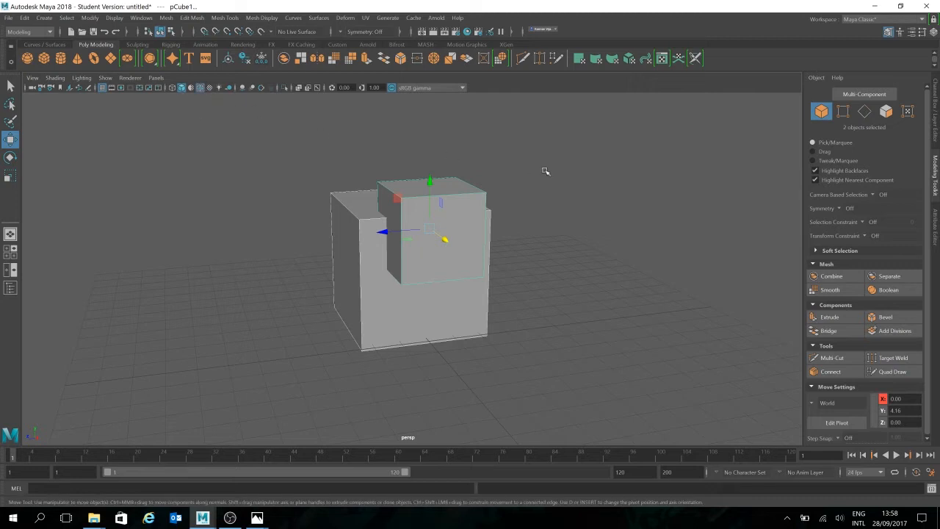
{"action": "left_click", "coordinate": [583, 239]}
{"action": "left_click_drag", "start_coordinate": [585, 274], "coordinate": [438, 310], "text": "alt"}
{"action": "middle_click_drag", "start_coordinate": [438, 309], "coordinate": [480, 270], "text": "alt"}
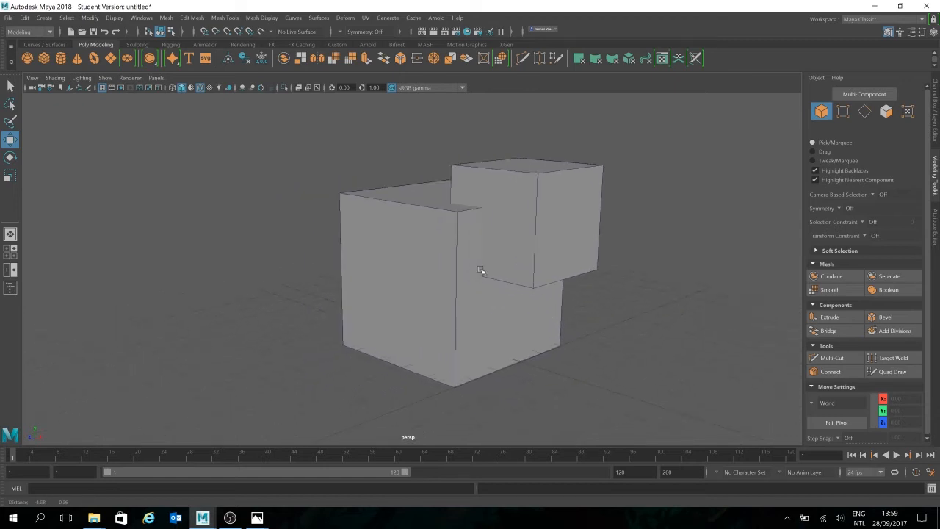
{"action": "left_click_drag", "start_coordinate": [562, 279], "coordinate": [526, 289], "text": "alt"}
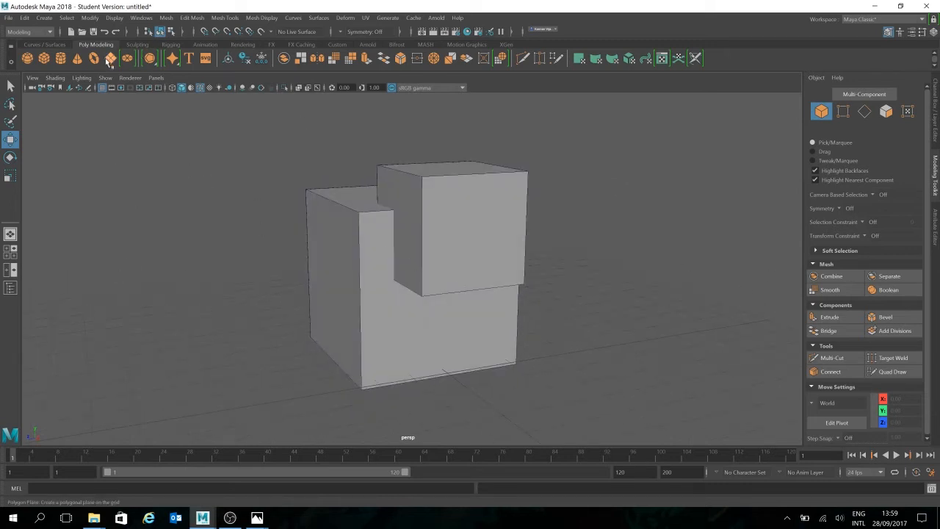
- Preview the small front cube smoothed and return it to the unsmoothed display
{"action": "left_click", "coordinate": [470, 215]}
{"action": "key", "text": "3"}
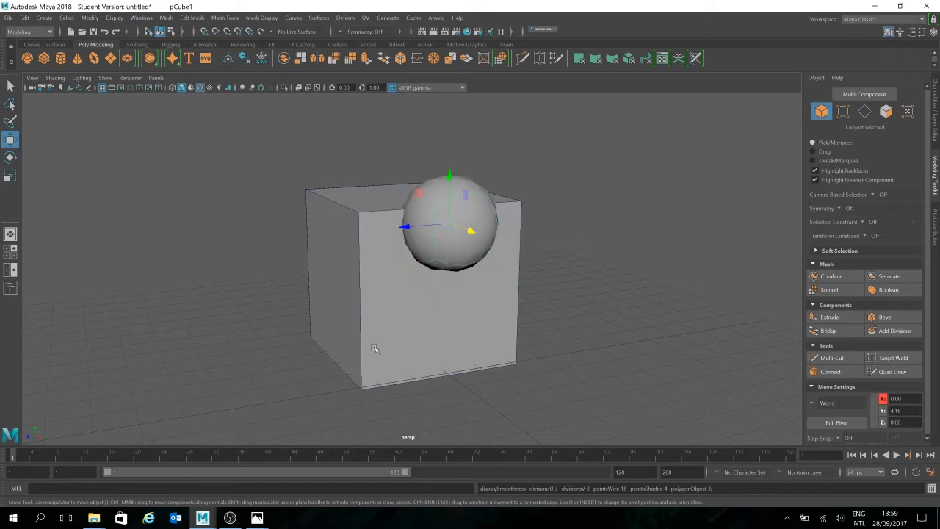
{"action": "key", "text": "1"}
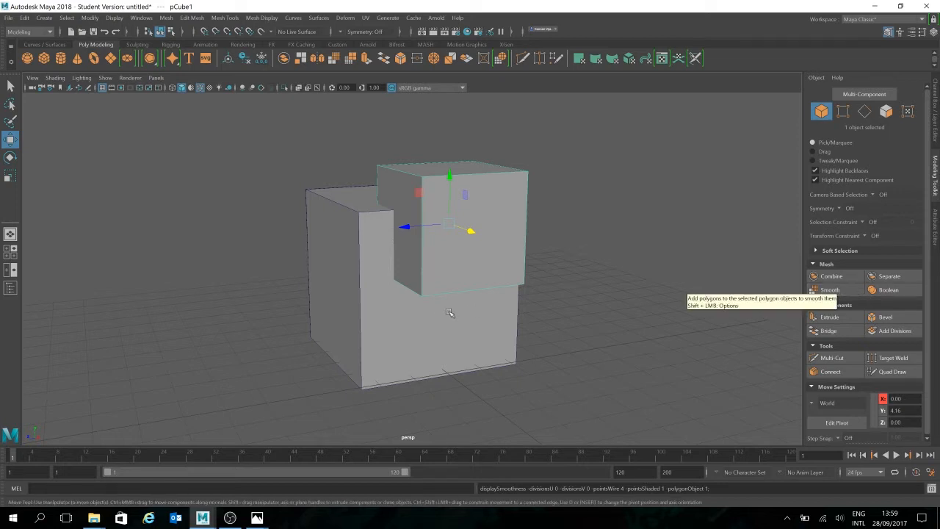
{"action": "middle_click_drag", "start_coordinate": [596, 310], "coordinate": [506, 315], "text": "alt"}
{"action": "left_click_drag", "start_coordinate": [604, 304], "coordinate": [617, 266], "text": "alt"}
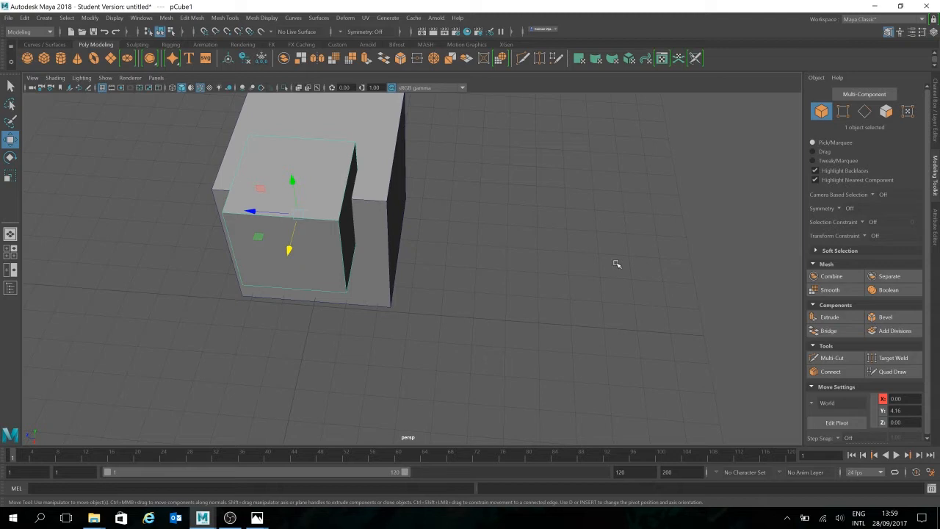
{"action": "left_click_drag", "start_coordinate": [551, 294], "coordinate": [572, 252], "text": "alt"}
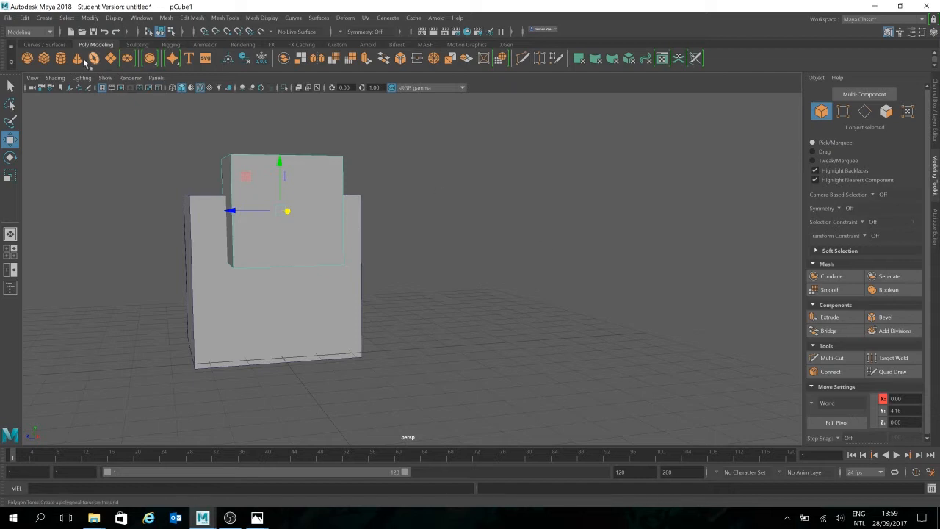
{"action": "left_click_drag", "start_coordinate": [427, 230], "coordinate": [477, 257], "text": "alt"}
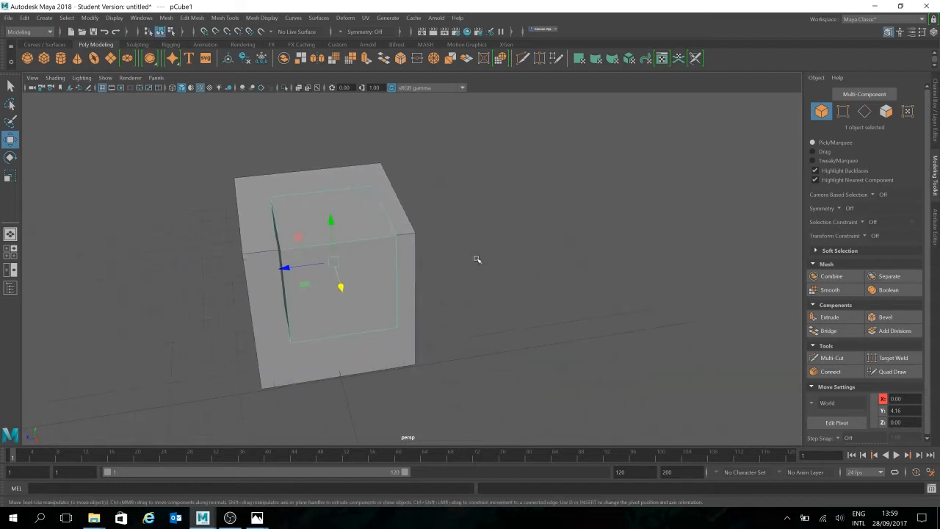
- Display the small front cube as a smooth preview together with its original cage
{"action": "left_click", "coordinate": [537, 277]}
{"action": "mouse_move", "coordinate": [542, 272]}
{"action": "left_mouse_down", "text": "alt"}
{"action": "mouse_move", "coordinate": [447, 254]}
{"action": "mouse_move", "coordinate": [533, 276]}
{"action": "left_mouse_up", "text": "alt"}
{"action": "left_click", "coordinate": [270, 268]}
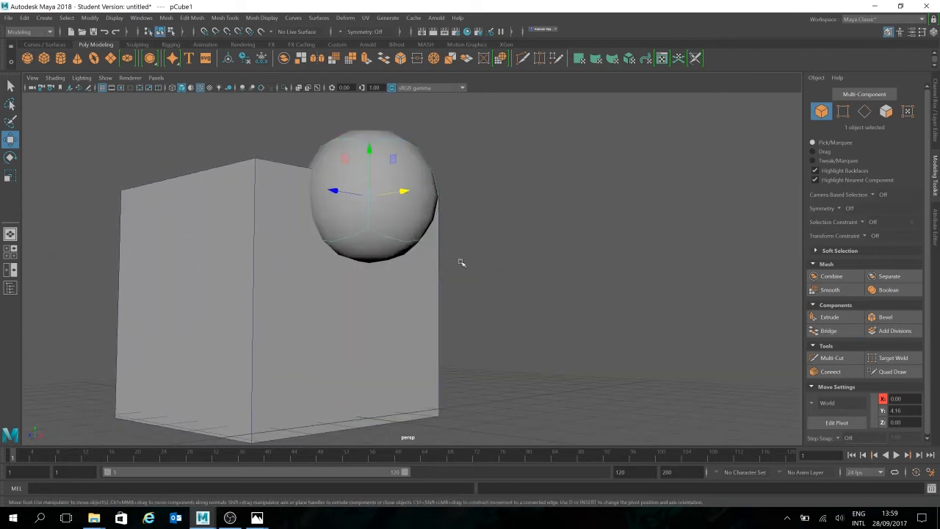
{"action": "left_click_drag", "start_coordinate": [461, 263], "coordinate": [533, 273], "text": "alt"}
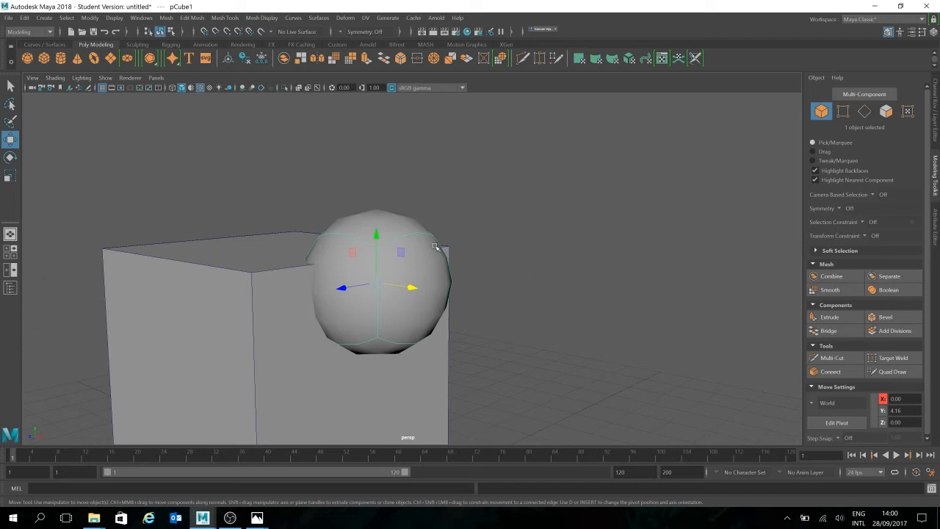
{"action": "left_click", "coordinate": [535, 301]}
{"action": "left_click", "coordinate": [409, 276]}
{"action": "left_click_drag", "start_coordinate": [534, 244], "coordinate": [573, 250], "text": "alt"}
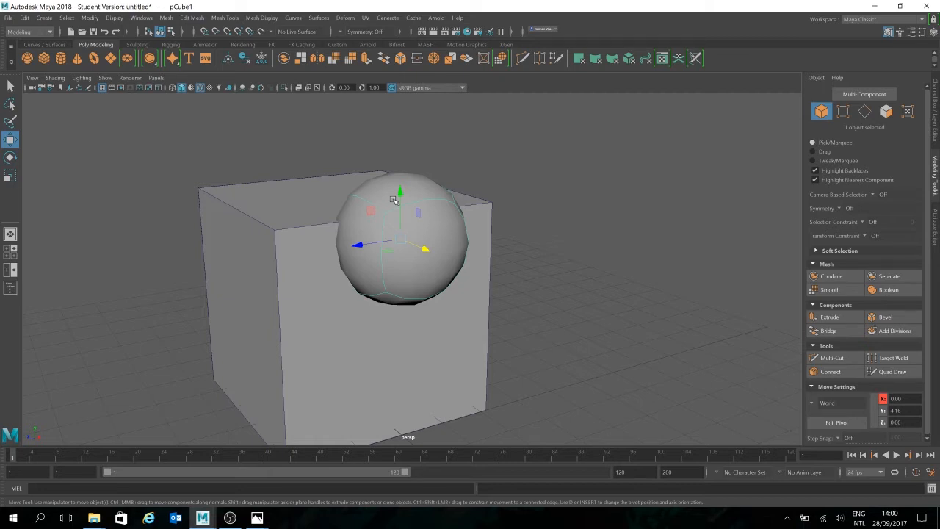
{"action": "key", "text": "1"}
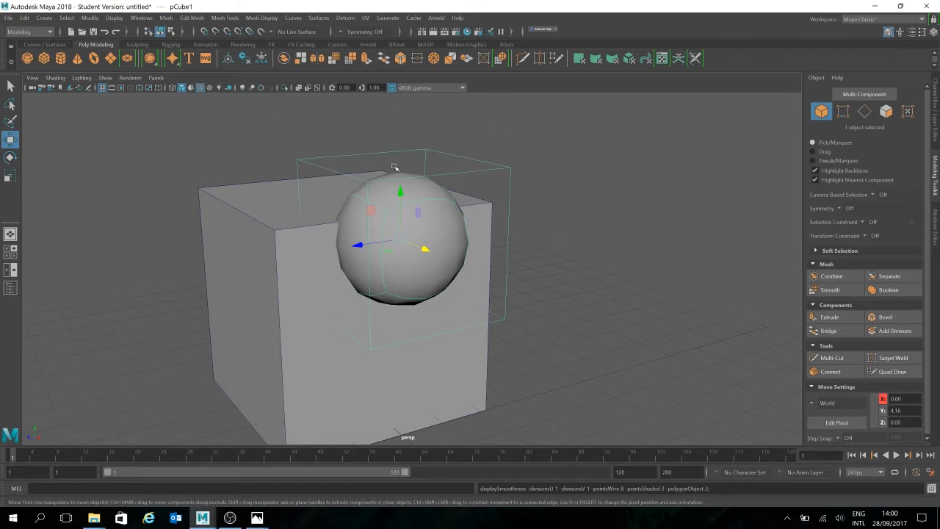
- Try to reshape the smoothed small cube by moving corner vertices of its cage
{"action": "left_click", "coordinate": [843, 111]}
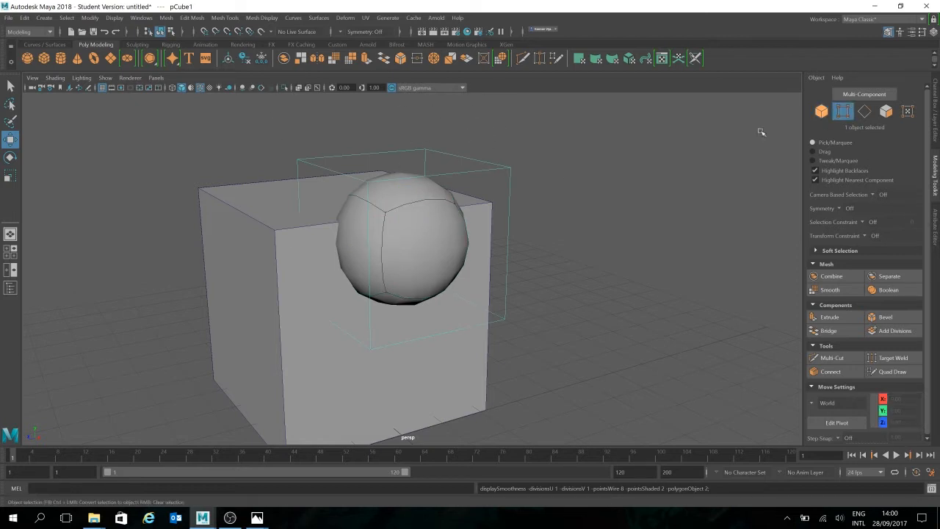
{"action": "left_click", "coordinate": [508, 169]}
{"action": "mouse_move", "coordinate": [515, 141]}
{"action": "left_mouse_down"}
{"action": "mouse_move", "coordinate": [510, 231]}
{"action": "mouse_move", "coordinate": [511, 147]}
{"action": "left_mouse_up"}
{"action": "left_click_drag", "start_coordinate": [586, 257], "coordinate": [517, 209], "text": "alt"}
{"action": "left_click_drag", "start_coordinate": [532, 147], "coordinate": [370, 187]}
{"action": "left_click_drag", "start_coordinate": [481, 214], "coordinate": [541, 292], "text": "alt"}
{"action": "left_click", "coordinate": [715, 247]}
{"action": "left_click_drag", "start_coordinate": [654, 329], "coordinate": [597, 282], "text": "alt"}
{"action": "scroll", "coordinate": [598, 293], "scroll_direction": "up", "scroll_amount": 2}
{"action": "middle_click_drag", "start_coordinate": [566, 288], "coordinate": [614, 314], "text": "alt"}
{"action": "left_click_drag", "start_coordinate": [441, 224], "coordinate": [519, 223], "text": "alt"}
{"action": "left_click_drag", "start_coordinate": [462, 304], "coordinate": [606, 284], "text": "alt"}
{"action": "left_click_drag", "start_coordinate": [452, 209], "coordinate": [593, 278], "text": "alt"}
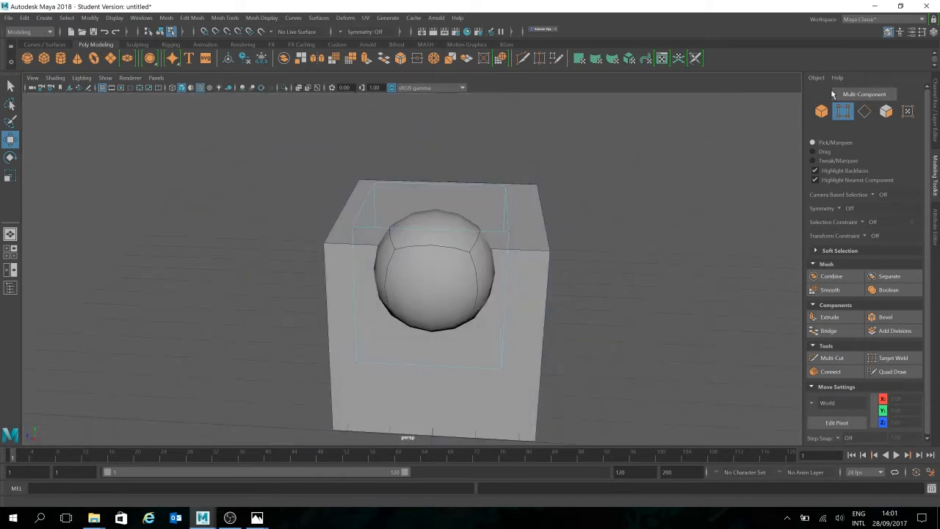
- Duplicate the smoothed small cube in object mode and move the copy beside the large cube to about -3.84 in Z
{"action": "left_click", "coordinate": [844, 114]}
{"action": "left_click", "coordinate": [737, 182]}
{"action": "left_click", "coordinate": [461, 258]}
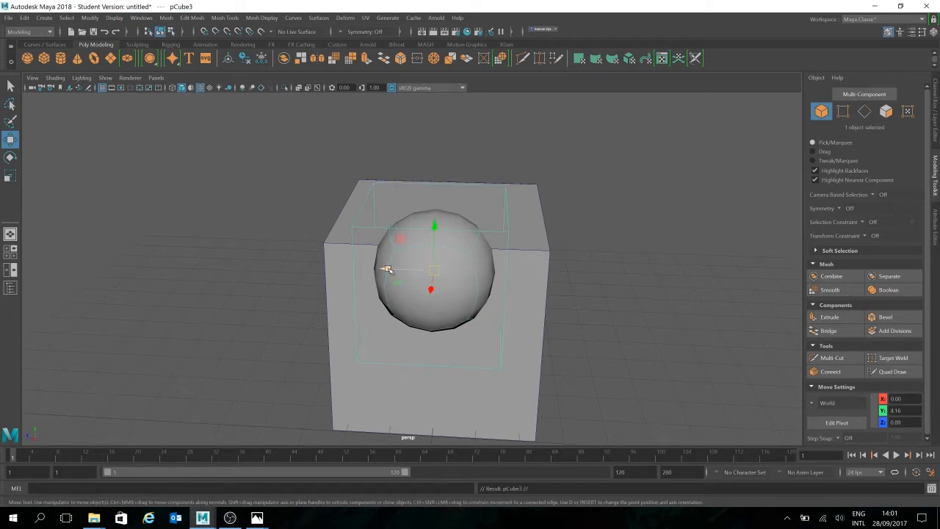
{"action": "key", "text": "ctrl+d"}
{"action": "left_click_drag", "start_coordinate": [386, 267], "coordinate": [571, 272]}
{"action": "left_click_drag", "start_coordinate": [676, 315], "coordinate": [590, 304], "text": "alt"}
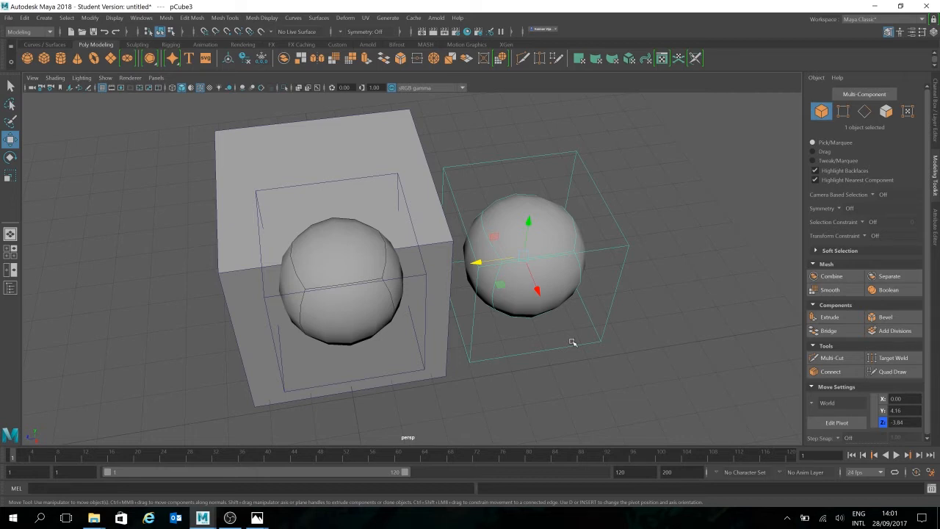
- Hide the copy's cage, try moving one of its top corner vertices upward and undo that move
{"action": "key", "text": "F10"}
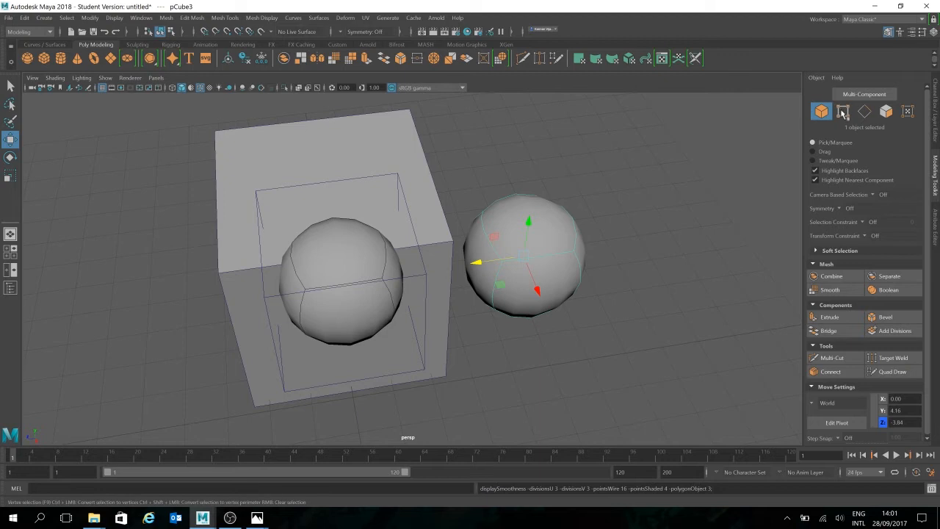
{"action": "left_click", "coordinate": [597, 252]}
{"action": "left_click_drag", "start_coordinate": [591, 254], "coordinate": [632, 174], "text": "alt"}
{"action": "key", "text": "ctrl+z"}
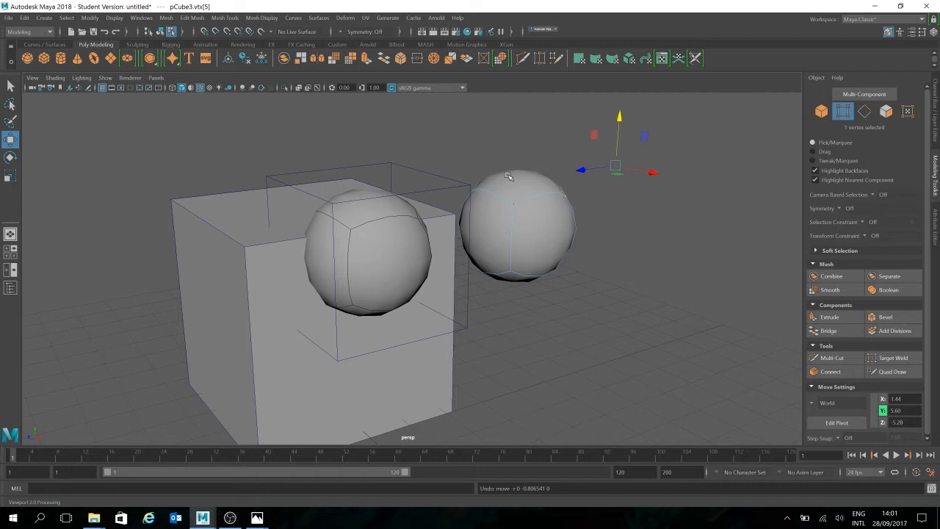
{"action": "key", "text": "w"}
{"action": "left_click", "coordinate": [676, 309]}
{"action": "left_click_drag", "start_coordinate": [675, 309], "coordinate": [617, 327], "text": "alt"}
{"action": "middle_click_drag", "start_coordinate": [617, 327], "coordinate": [587, 343], "text": "alt"}
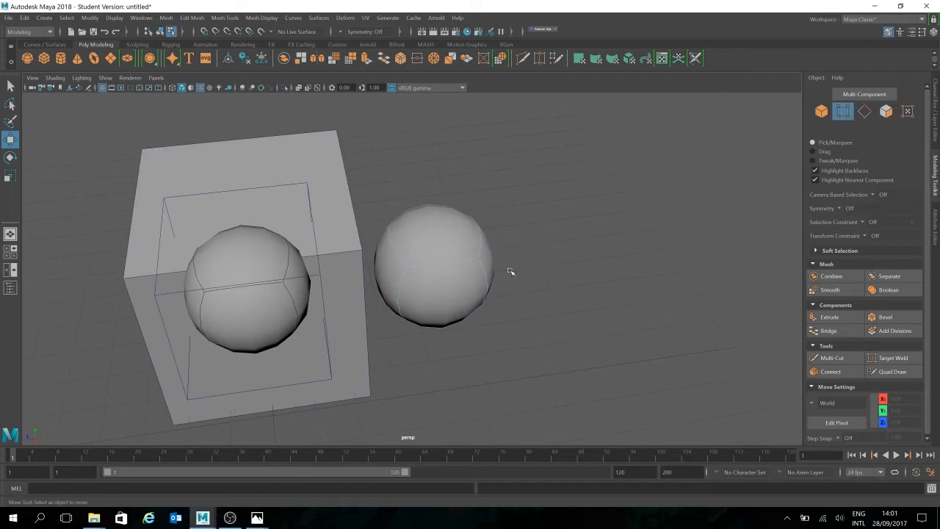
- Show the copied cube unsmoothed and switch it back to smooth preview with its cage displayed
{"action": "key", "text": "1"}
{"action": "left_click_drag", "start_coordinate": [561, 301], "coordinate": [617, 315], "text": "alt"}
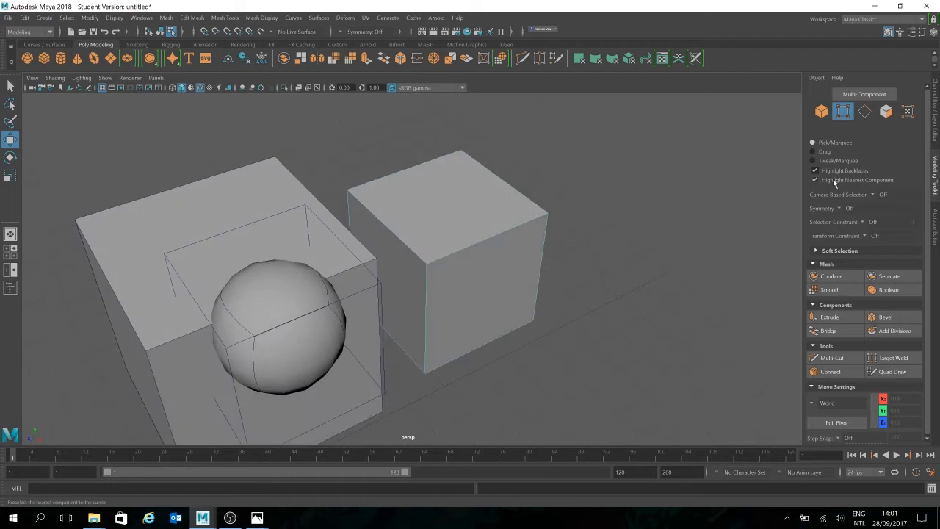
{"action": "key", "text": "3"}
{"action": "left_click_drag", "start_coordinate": [638, 220], "coordinate": [644, 235], "text": "alt"}
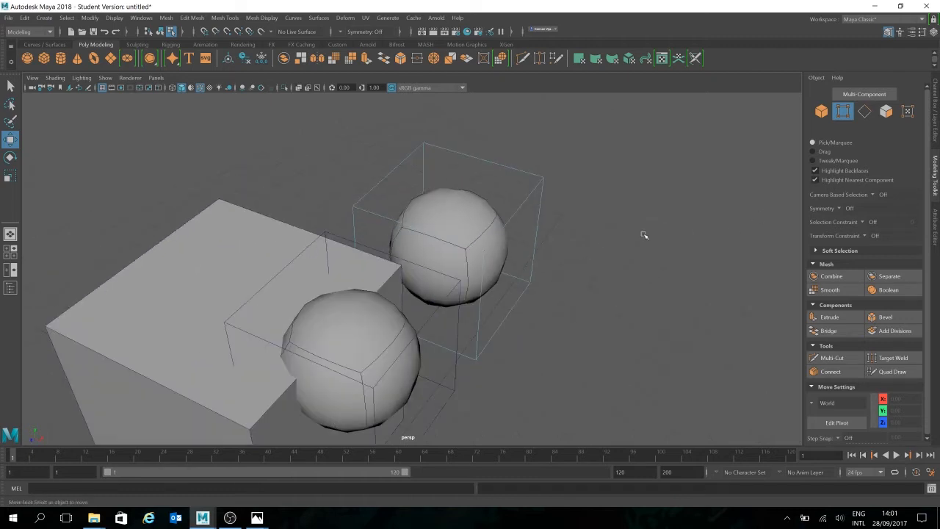
- In edge mode, insert an edge loop around the middle of the copied smoothed cube with the Multi-Cut tool
{"action": "key", "text": "F10"}
{"action": "left_click_drag", "start_coordinate": [698, 246], "coordinate": [537, 254], "text": "alt"}
{"action": "left_click_drag", "start_coordinate": [428, 331], "coordinate": [440, 319], "text": "alt"}
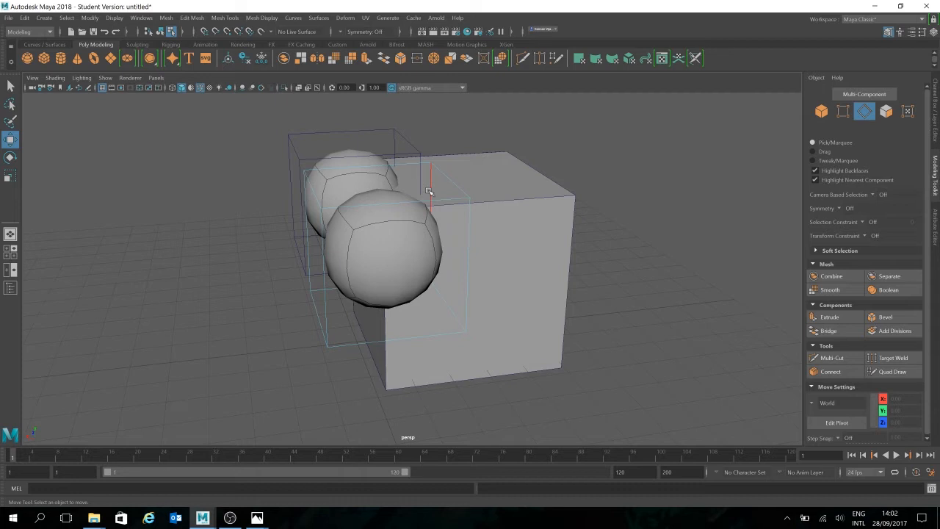
{"action": "left_click_drag", "start_coordinate": [387, 222], "coordinate": [457, 212], "text": "alt"}
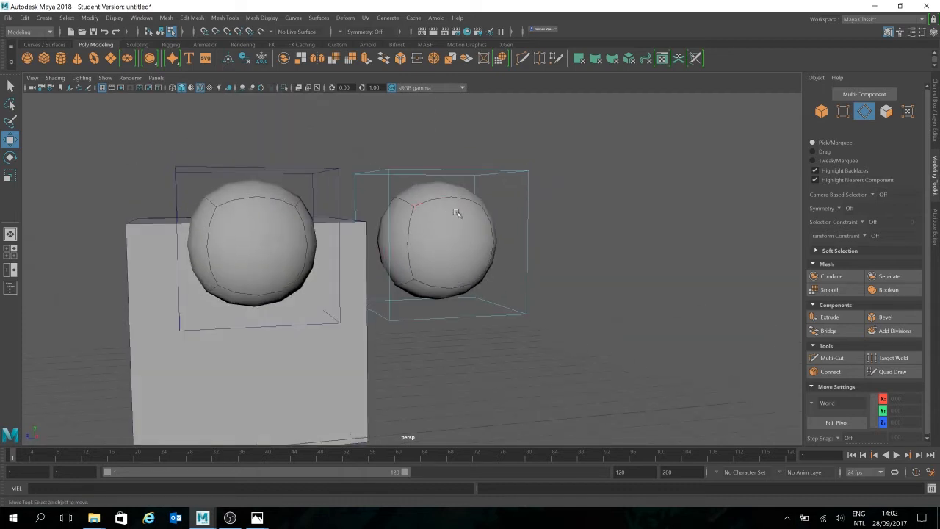
{"action": "left_click", "coordinate": [837, 358]}
{"action": "left_click_drag", "start_coordinate": [612, 235], "coordinate": [594, 233], "text": "alt"}
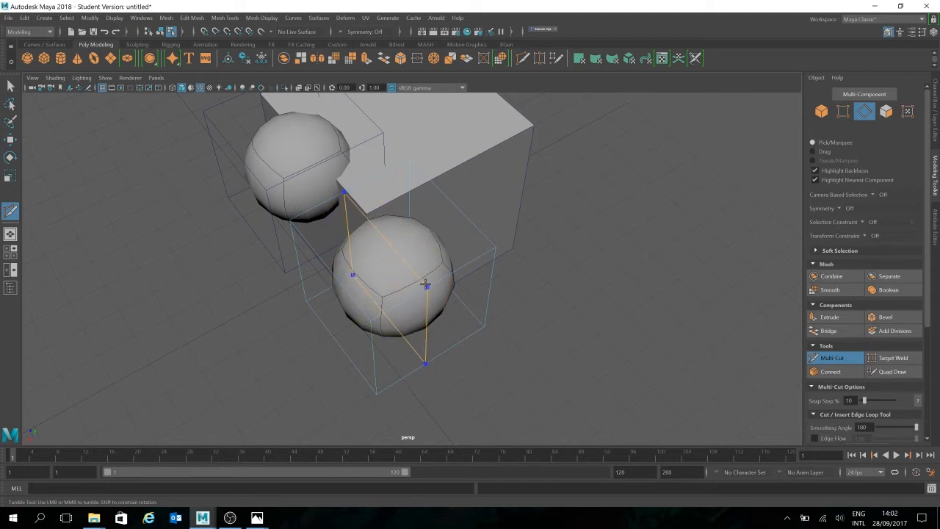
{"action": "left_click", "coordinate": [428, 284]}
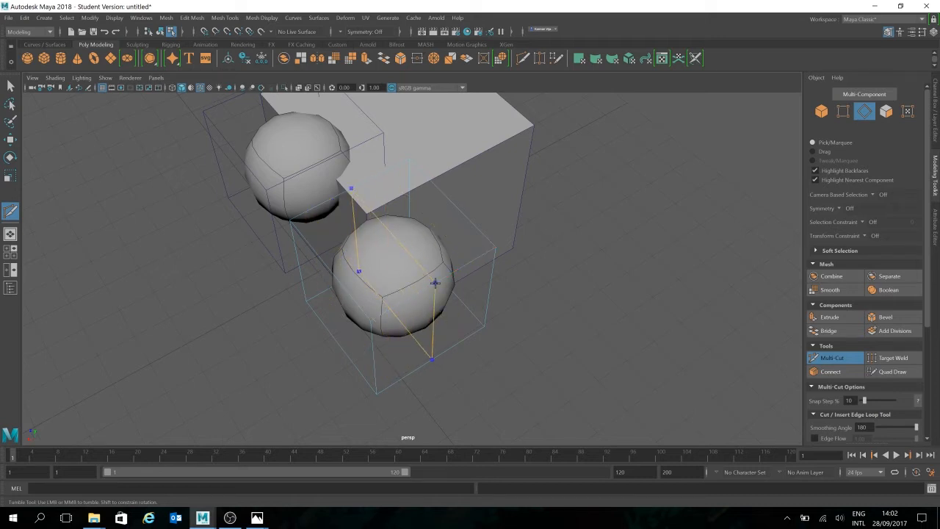
{"action": "left_click", "coordinate": [435, 280], "text": "ctrl"}
{"action": "mouse_move", "coordinate": [590, 332]}
{"action": "left_mouse_down", "text": "alt"}
{"action": "mouse_move", "coordinate": [658, 315]}
{"action": "mouse_move", "coordinate": [608, 331]}
{"action": "left_mouse_up", "text": "alt"}
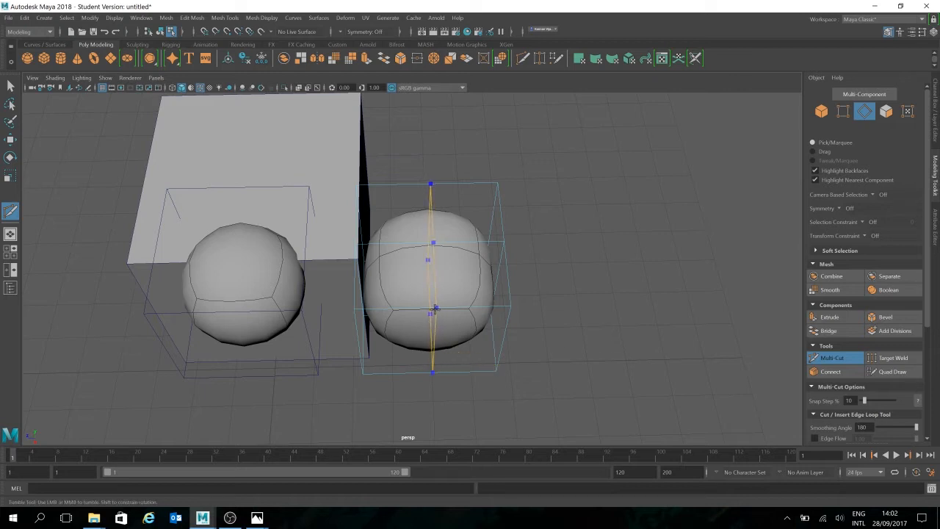
- Insert two more Multi-Cut edge loops through the middle of the copied cube, one vertical and one horizontal
{"action": "left_click", "coordinate": [434, 309], "text": "ctrl"}
{"action": "left_click_drag", "start_coordinate": [629, 329], "coordinate": [580, 308], "text": "alt"}
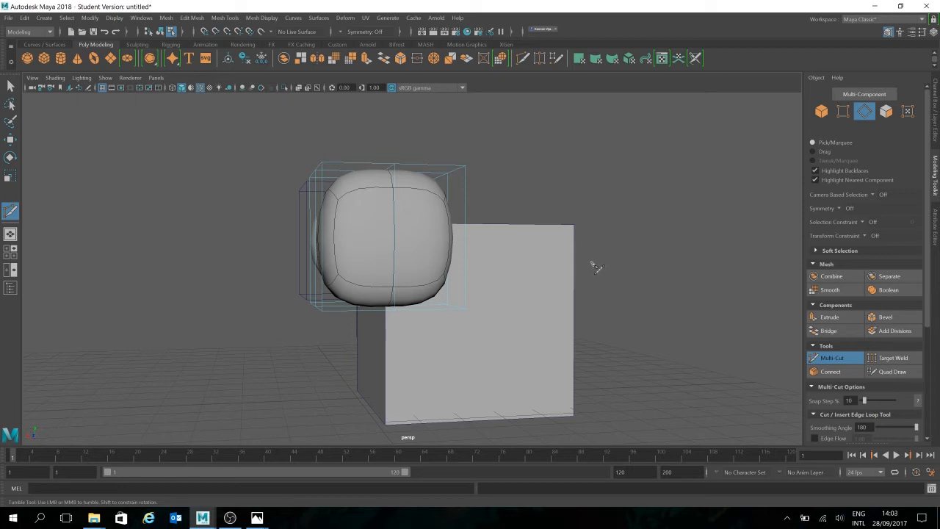
{"action": "left_click", "coordinate": [332, 232], "text": "ctrl"}
{"action": "left_click_drag", "start_coordinate": [514, 264], "coordinate": [594, 277], "text": "alt"}
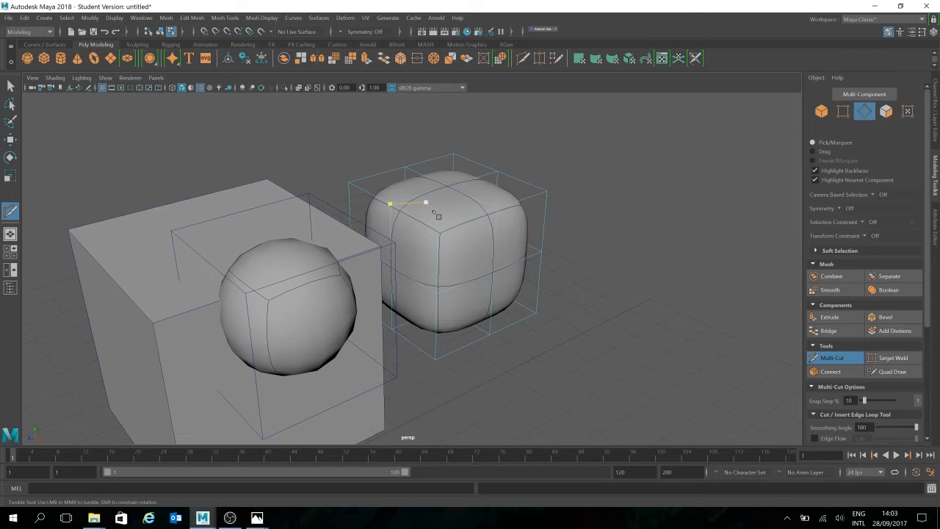
- Insert a horizontal edge loop just below the copied cube's top edge to tighten its upper rounding
{"action": "left_click", "coordinate": [390, 204]}
{"action": "key", "text": "Escape"}
{"action": "left_click", "coordinate": [547, 192]}
{"action": "key", "text": "Escape"}
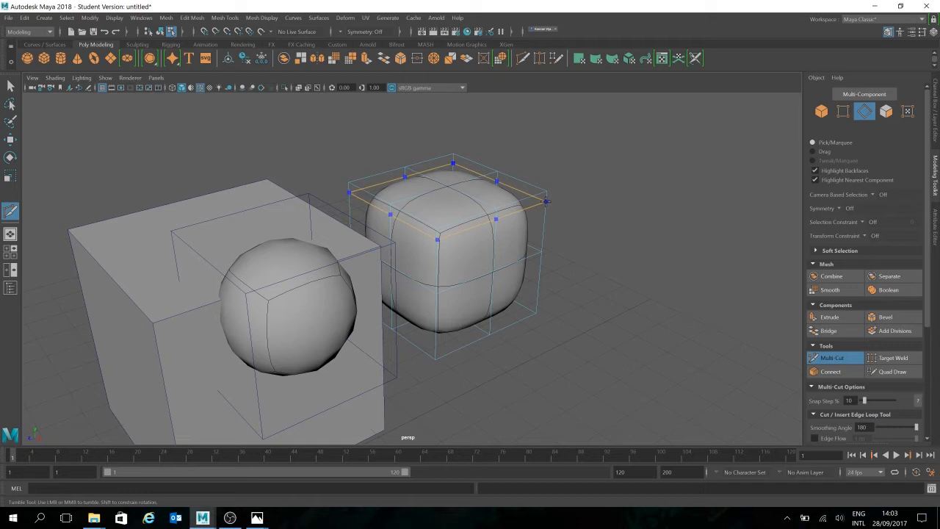
{"action": "mouse_move", "coordinate": [594, 231]}
{"action": "left_mouse_down", "text": "alt"}
{"action": "mouse_move", "coordinate": [623, 235]}
{"action": "mouse_move", "coordinate": [654, 258]}
{"action": "mouse_move", "coordinate": [586, 228]}
{"action": "mouse_move", "coordinate": [604, 230]}
{"action": "left_mouse_up", "text": "alt"}
{"action": "right_click_drag", "start_coordinate": [604, 230], "coordinate": [641, 200], "text": "alt"}
{"action": "mouse_move", "coordinate": [641, 199]}
{"action": "left_mouse_down", "text": "alt"}
{"action": "mouse_move", "coordinate": [646, 210]}
{"action": "mouse_move", "coordinate": [640, 199]}
{"action": "left_mouse_up", "text": "alt"}
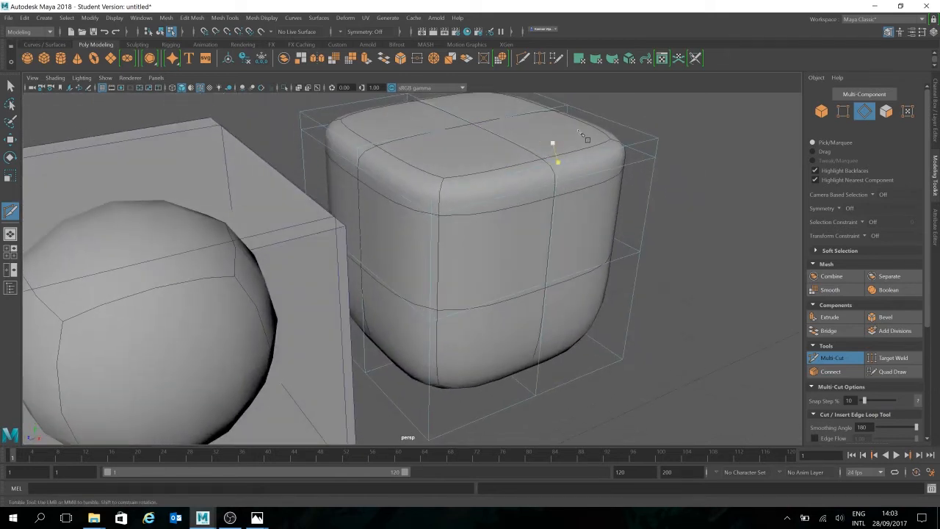
- Insert an edge loop close to one side face of the copied cube, return to object mode and clear the selection
{"action": "left_click_drag", "start_coordinate": [658, 133], "coordinate": [609, 178], "text": "alt"}
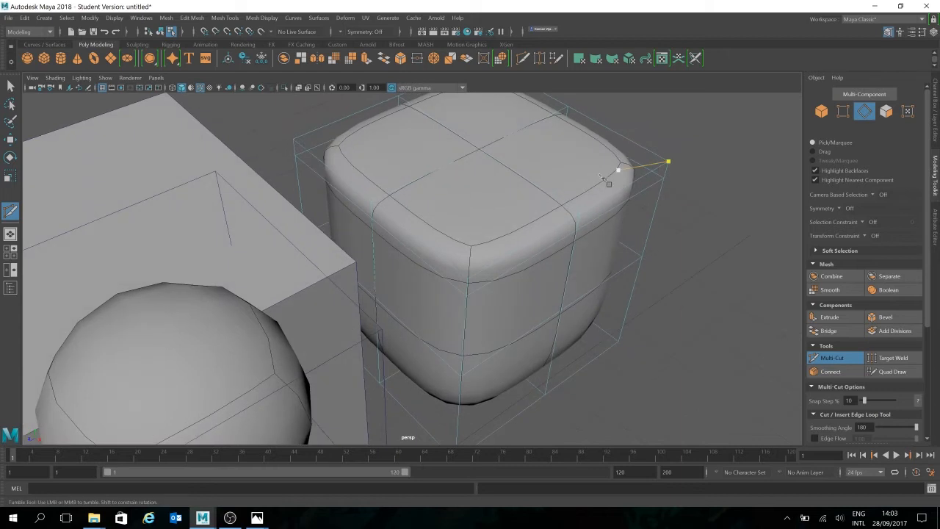
{"action": "left_click", "coordinate": [567, 210], "text": "ctrl"}
{"action": "left_click_drag", "start_coordinate": [787, 252], "coordinate": [669, 258], "text": "alt"}
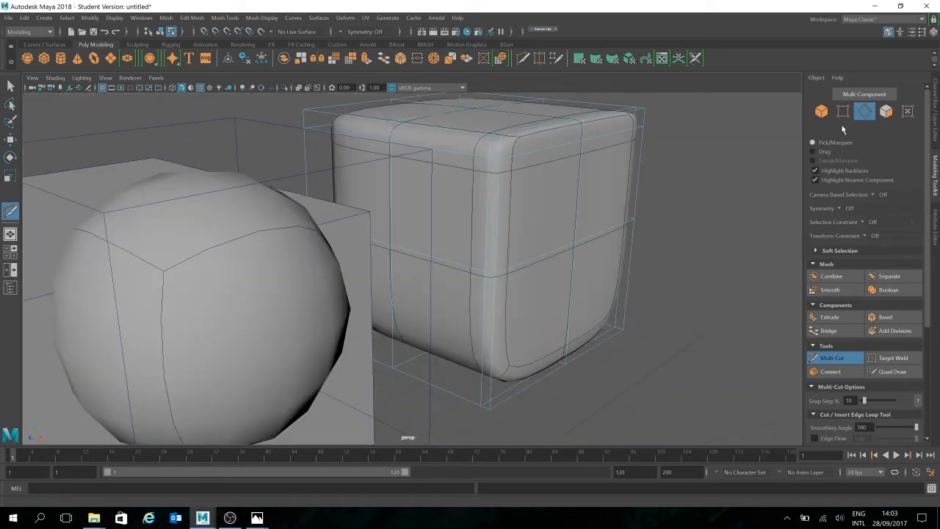
{"action": "key", "text": "w"}
{"action": "left_click", "coordinate": [868, 119]}
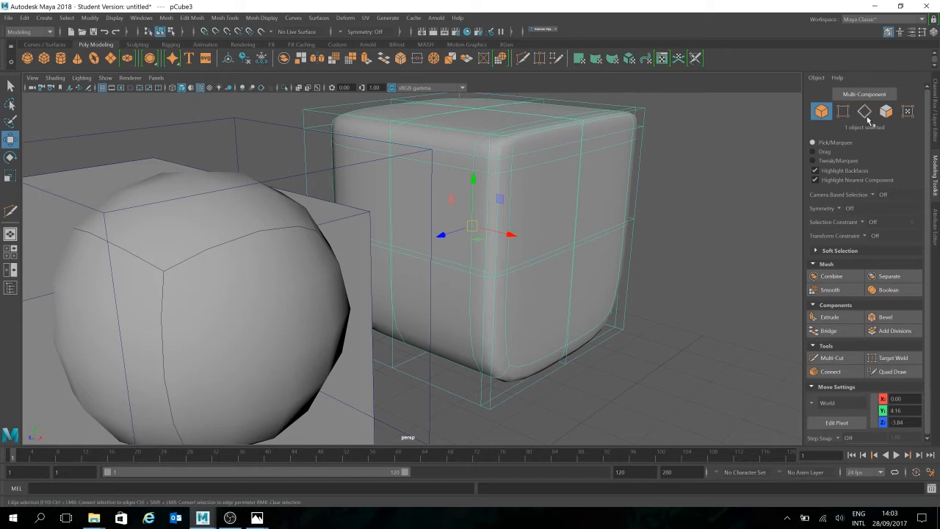
{"action": "left_click", "coordinate": [730, 140]}
- Turn off the wireframe-on-shaded display and view the smoothed copy with its cage from several angles
{"action": "left_click_drag", "start_coordinate": [670, 221], "coordinate": [708, 231], "text": "alt"}
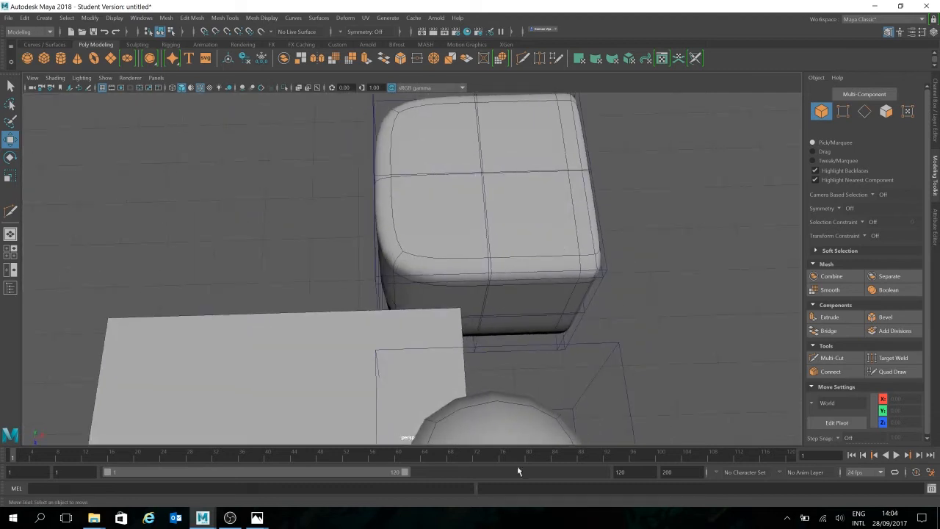
{"action": "left_click_drag", "start_coordinate": [539, 353], "coordinate": [485, 225], "text": "alt"}
{"action": "scroll", "coordinate": [534, 291], "scroll_direction": "down", "scroll_amount": 5}
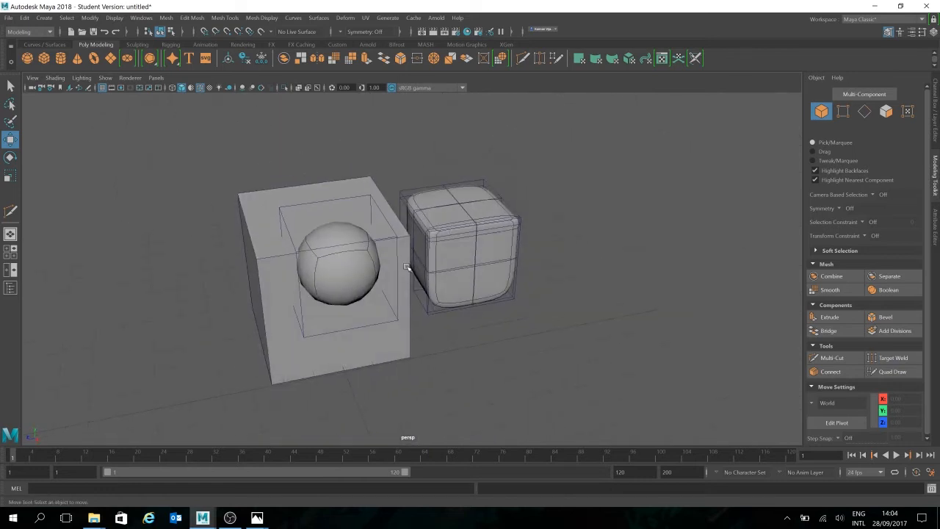
{"action": "left_click", "coordinate": [201, 88]}
{"action": "mouse_move", "coordinate": [573, 250]}
{"action": "left_mouse_down", "text": "alt"}
{"action": "mouse_move", "coordinate": [591, 245]}
{"action": "mouse_move", "coordinate": [598, 281]}
{"action": "mouse_move", "coordinate": [595, 265]}
{"action": "mouse_move", "coordinate": [493, 258]}
{"action": "mouse_move", "coordinate": [563, 272]}
{"action": "mouse_move", "coordinate": [569, 287]}
{"action": "mouse_move", "coordinate": [560, 292]}
{"action": "mouse_move", "coordinate": [563, 285]}
{"action": "left_mouse_up", "text": "alt"}
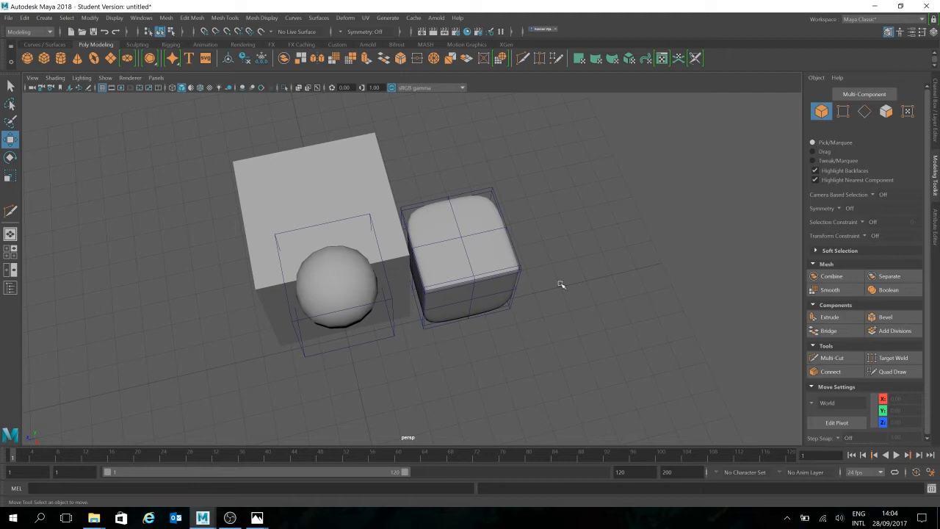
{"action": "scroll", "coordinate": [557, 303], "scroll_direction": "up", "scroll_amount": 5}
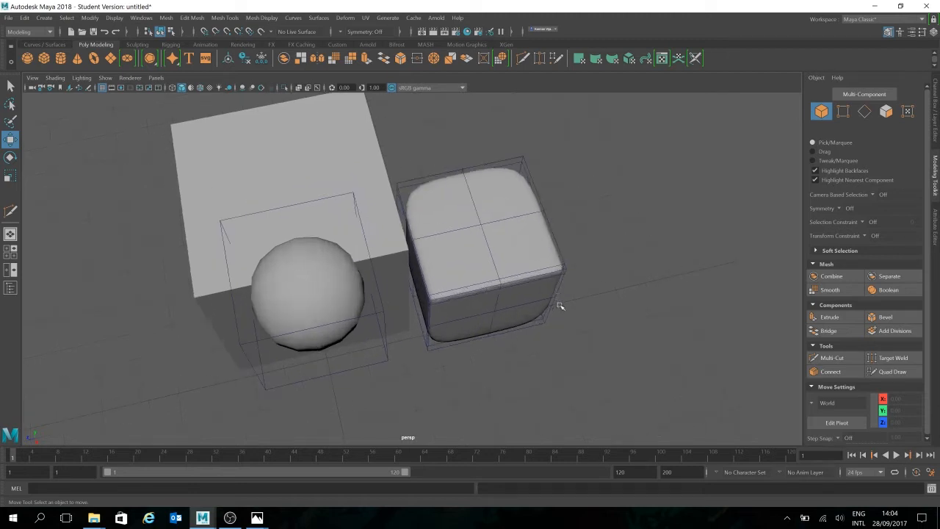
{"action": "left_click_drag", "start_coordinate": [569, 305], "coordinate": [585, 288], "text": "alt"}
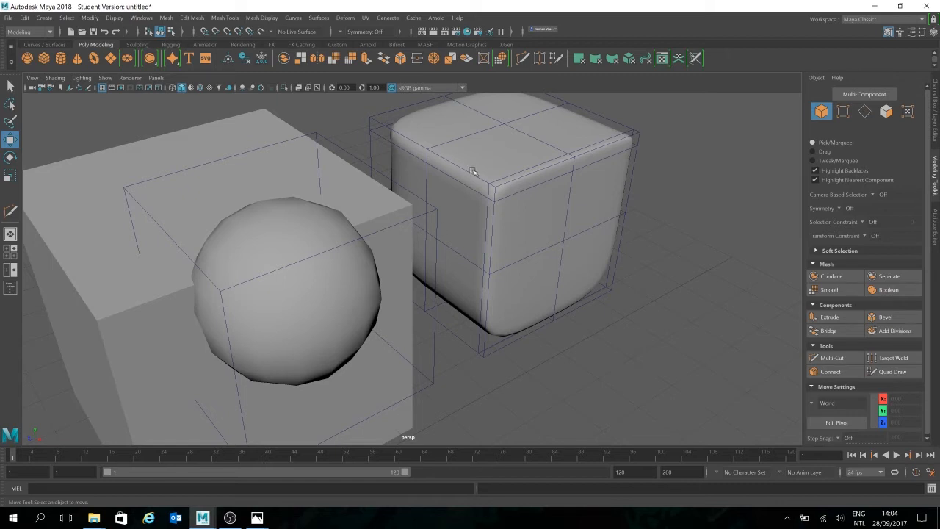
- Turn off smooth preview on the copied cube with the added edge loops and deselect it
{"action": "left_click", "coordinate": [609, 224]}
{"action": "key", "text": "1"}
{"action": "left_click", "coordinate": [730, 279]}
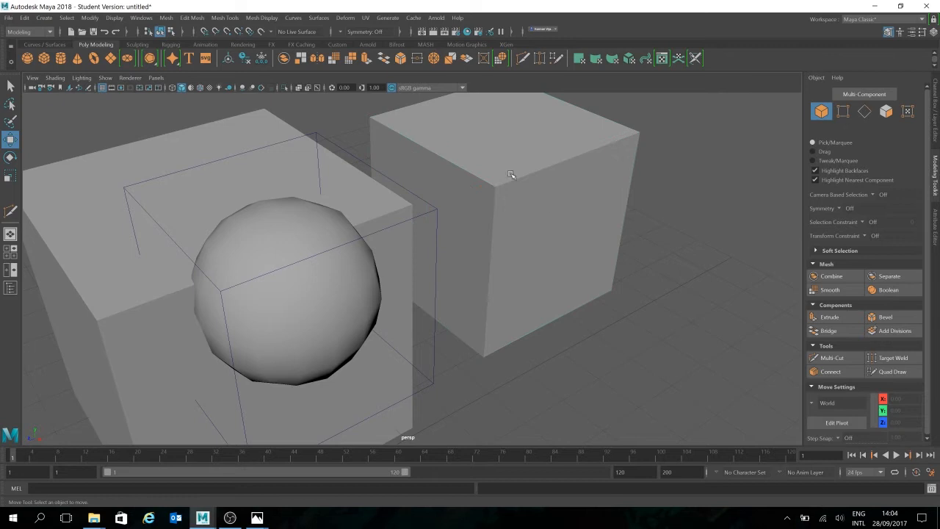
{"action": "left_click_drag", "start_coordinate": [680, 221], "coordinate": [643, 224], "text": "alt"}
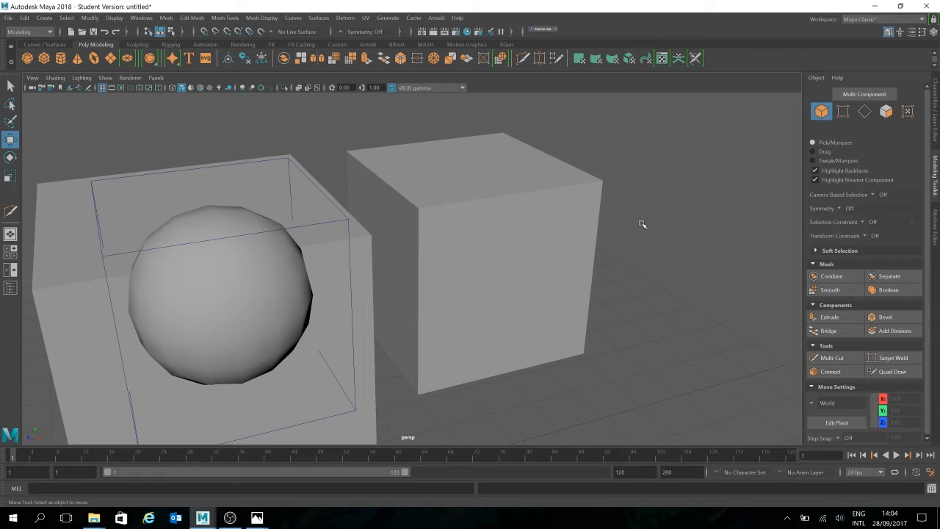
- Duplicate the unsmoothed cube, move the duplicate along Z to about -7.86 and clear the selection
{"action": "left_click", "coordinate": [574, 241]}
{"action": "key", "text": "ctrl+d"}
{"action": "left_click_drag", "start_coordinate": [439, 257], "coordinate": [645, 219]}
{"action": "middle_click_drag", "start_coordinate": [723, 327], "coordinate": [621, 343], "text": "alt"}
{"action": "left_click", "coordinate": [846, 280]}
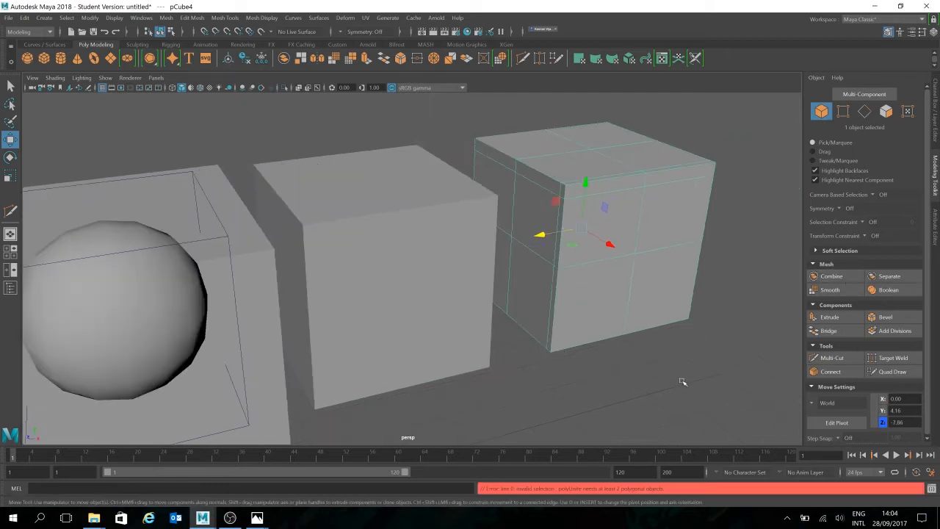
{"action": "left_click", "coordinate": [724, 325]}
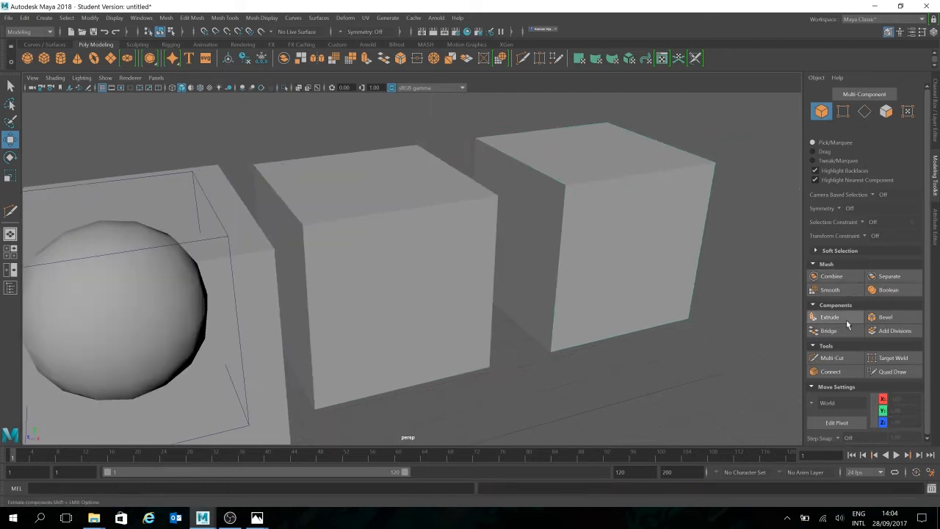
- Apply the Smooth operation to the new duplicate, try different division levels and set Divisions to 2
{"action": "left_click", "coordinate": [615, 258]}
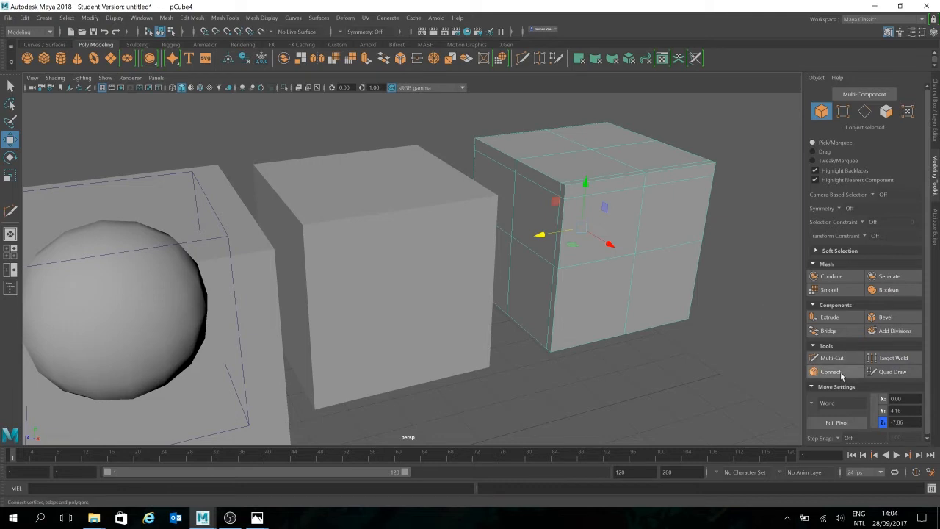
{"action": "left_click", "coordinate": [839, 292]}
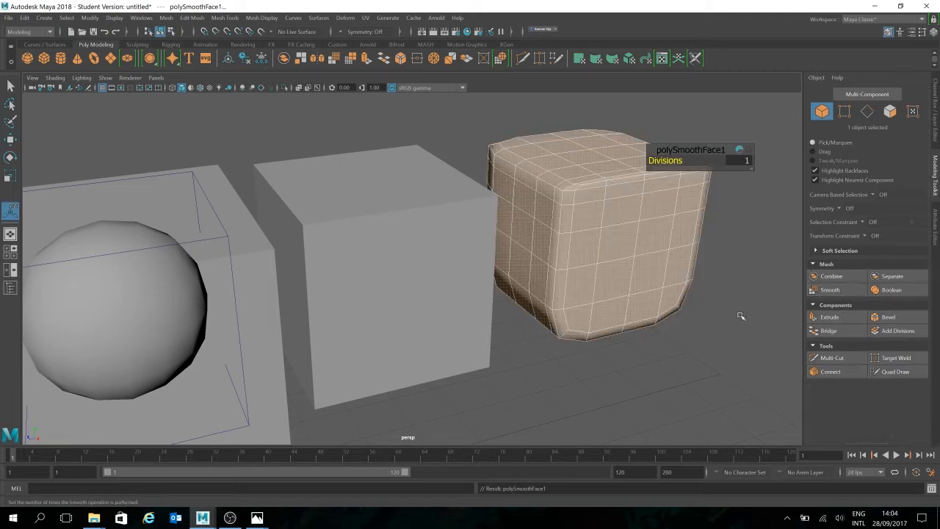
{"action": "mouse_move", "coordinate": [671, 161]}
{"action": "left_mouse_down"}
{"action": "mouse_move", "coordinate": [659, 165]}
{"action": "mouse_move", "coordinate": [672, 162]}
{"action": "left_mouse_up"}
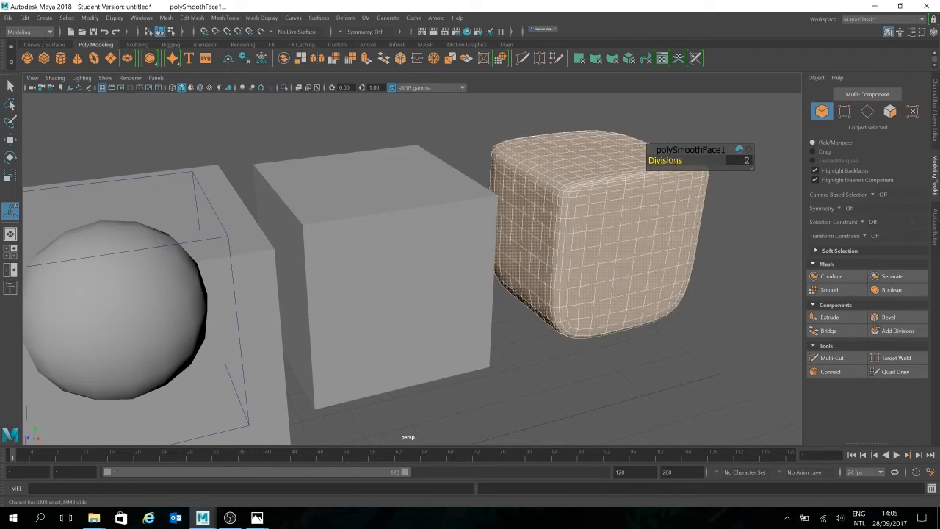
{"action": "left_click_drag", "start_coordinate": [665, 160], "coordinate": [668, 160]}
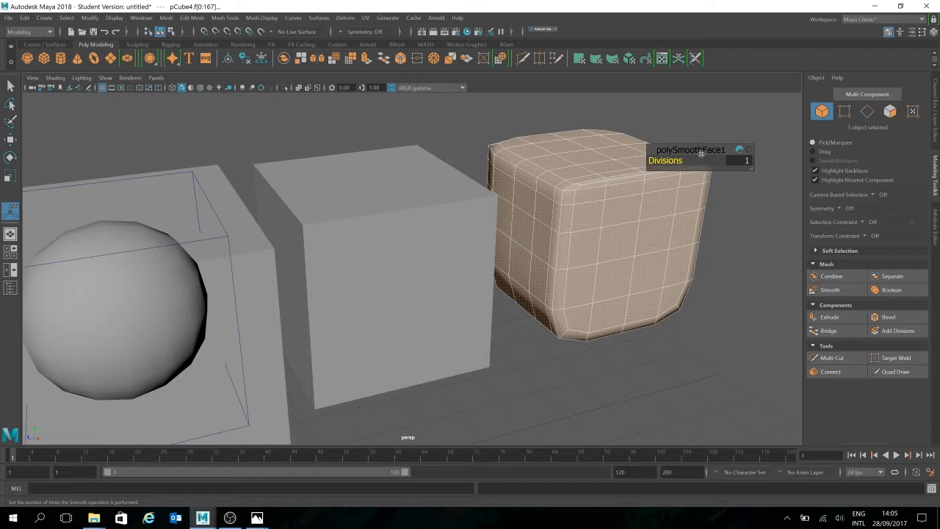
{"action": "left_click_drag", "start_coordinate": [663, 161], "coordinate": [580, 163]}
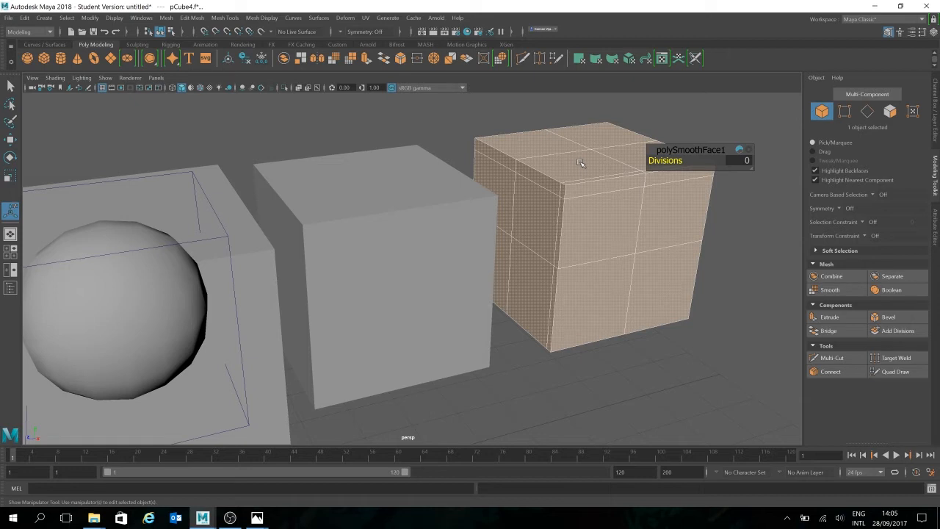
{"action": "left_click_drag", "start_coordinate": [661, 161], "coordinate": [665, 161]}
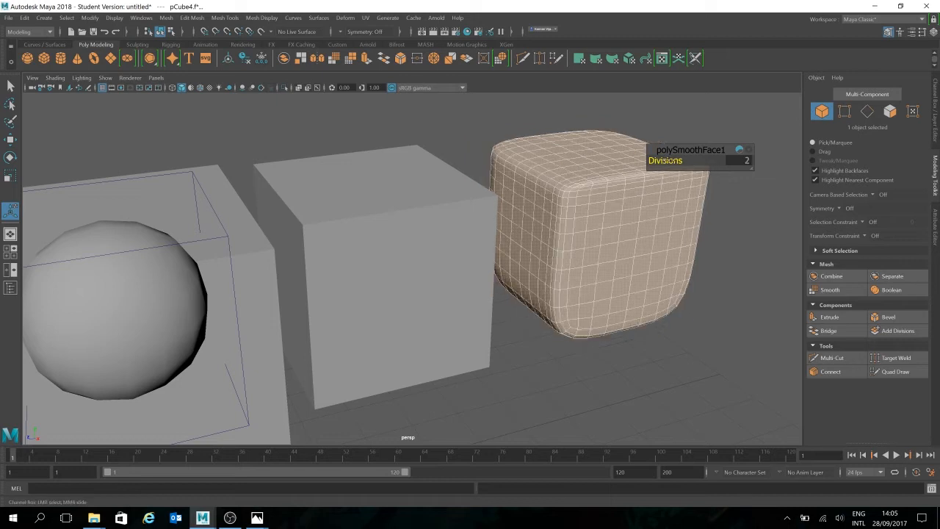
- Select the smoothed duplicate and the plain cube together and compare their meshes in vertex mode
{"action": "left_click", "coordinate": [732, 316]}
{"action": "left_click", "coordinate": [618, 232]}
{"action": "left_click", "coordinate": [702, 329]}
{"action": "left_click", "coordinate": [630, 272]}
{"action": "left_click", "coordinate": [409, 257], "text": "shift"}
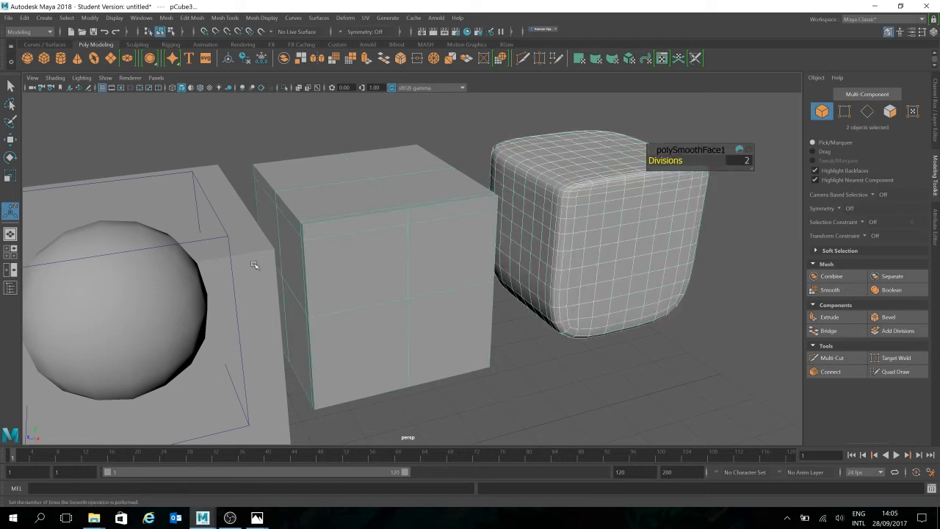
{"action": "left_click_drag", "start_coordinate": [574, 330], "coordinate": [611, 325], "text": "alt"}
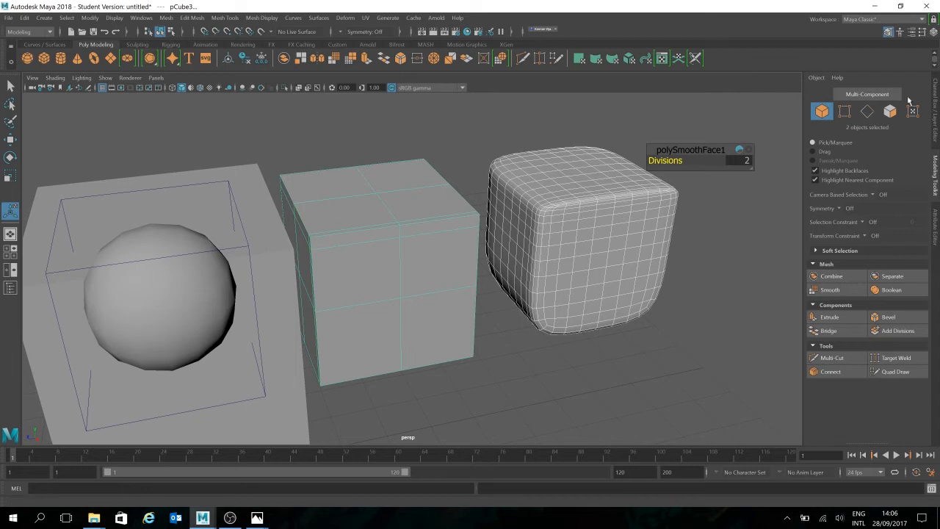
{"action": "left_click", "coordinate": [844, 111]}
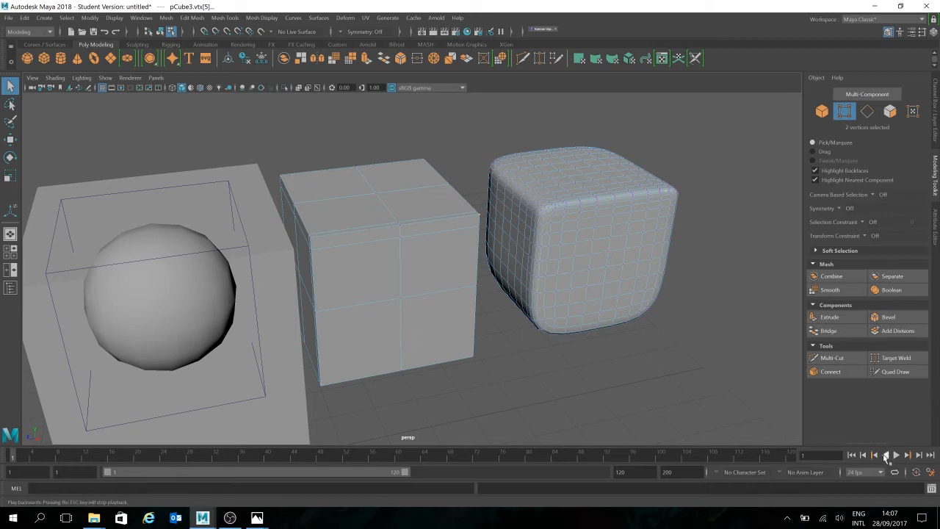
- Display the construction inputs of the selected cubes in the Channel Box
{"action": "left_click", "coordinate": [937, 133]}
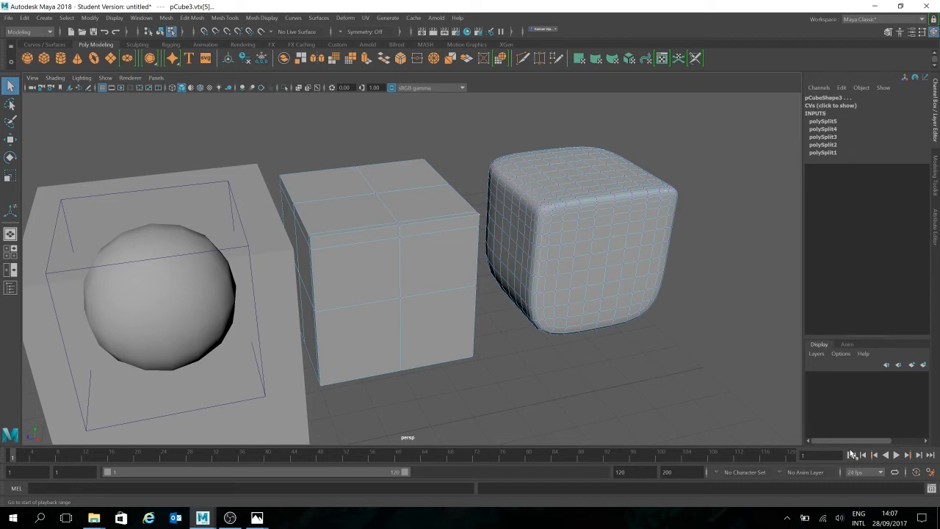
{"action": "left_click", "coordinate": [935, 171]}
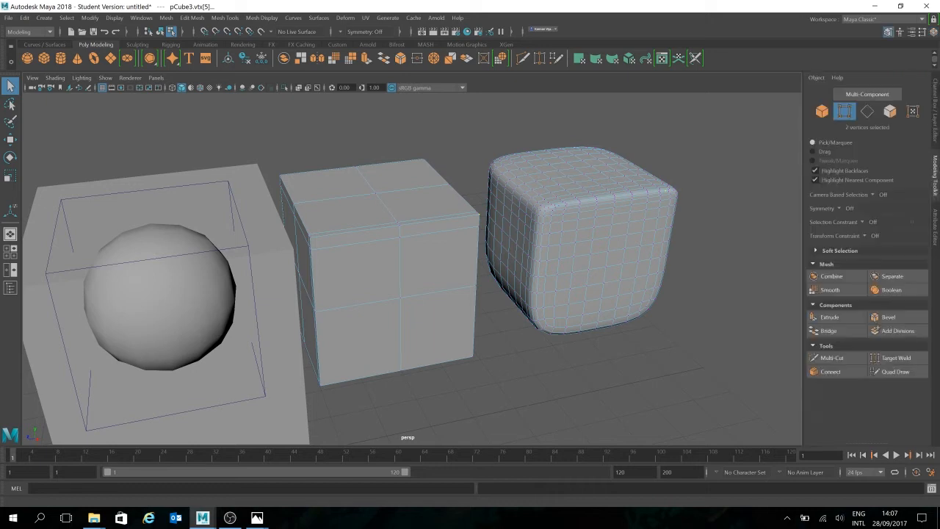
{"action": "left_click", "coordinate": [935, 127]}
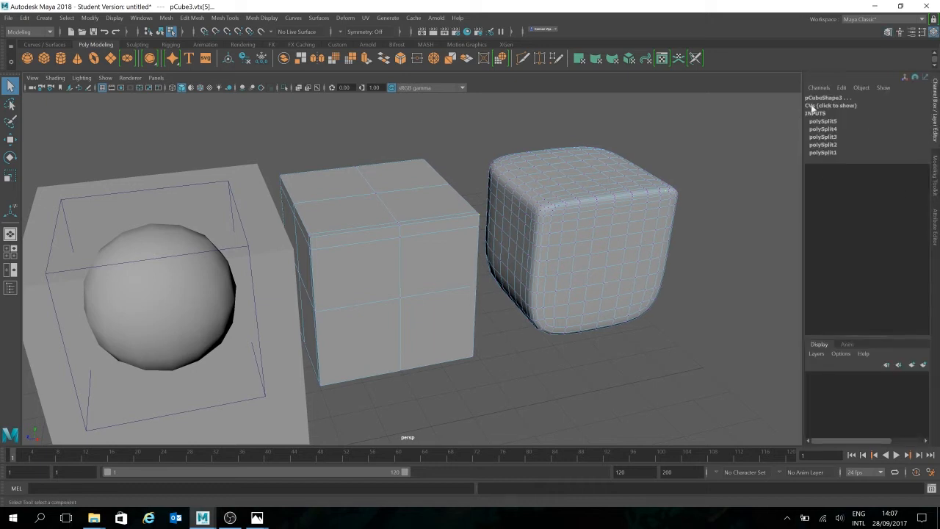
- Return to object mode and select only the smoothed duplicate to examine its attributes and construction inputs
{"action": "left_click_drag", "start_coordinate": [705, 332], "coordinate": [661, 263], "text": "alt"}
{"action": "right_click_drag", "start_coordinate": [661, 243], "coordinate": [719, 227]}
{"action": "left_click", "coordinate": [719, 228]}
{"action": "left_click_drag", "start_coordinate": [633, 345], "coordinate": [636, 293], "text": "alt"}
{"action": "middle_click_drag", "start_coordinate": [559, 298], "coordinate": [605, 292], "text": "alt"}
{"action": "left_click", "coordinate": [603, 289]}
{"action": "left_click_drag", "start_coordinate": [693, 294], "coordinate": [683, 333], "text": "alt"}
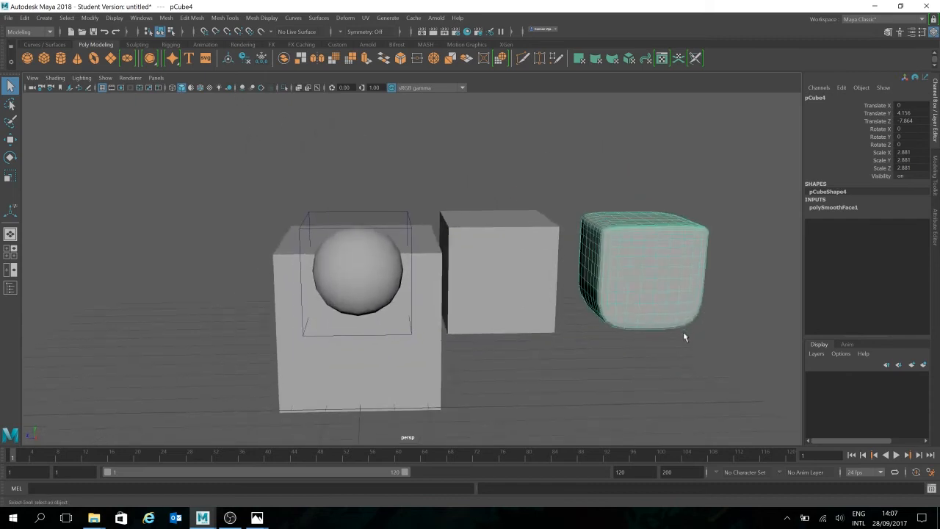
- Reselect the smoothed duplicate and look up the command for deleting history on all objects
{"action": "left_click", "coordinate": [713, 342]}
{"action": "left_click", "coordinate": [661, 297]}
{"action": "left_click_drag", "start_coordinate": [750, 213], "coordinate": [591, 353]}
{"action": "left_click", "coordinate": [24, 17]}
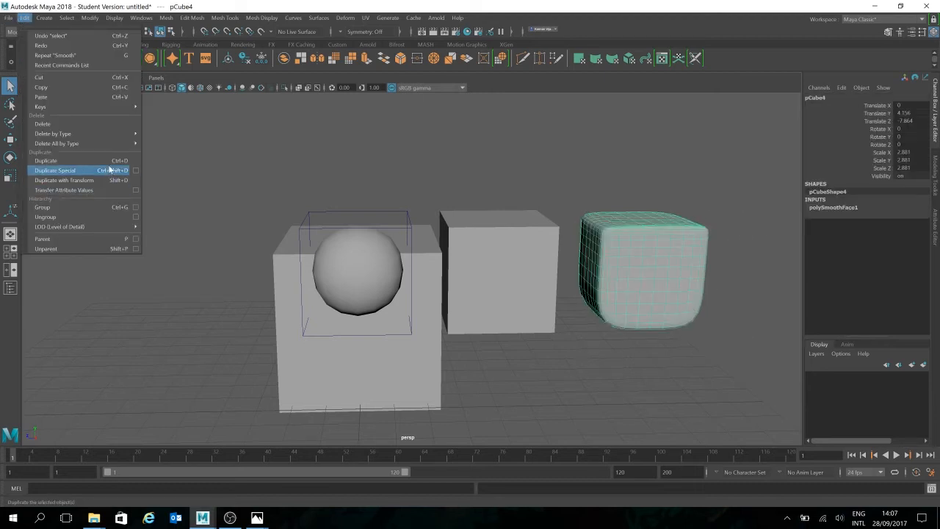
{"action": "mouse_move", "coordinate": [110, 143]}
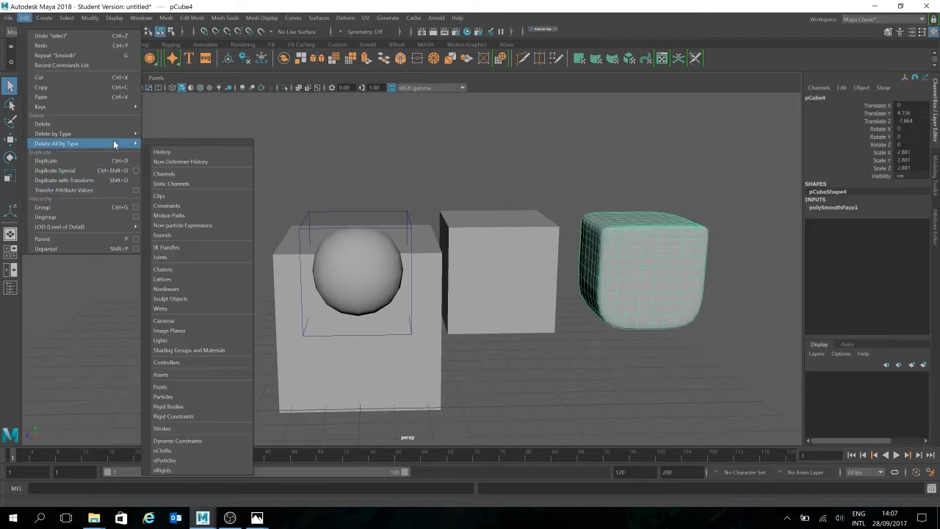
{"action": "left_click", "coordinate": [170, 154]}
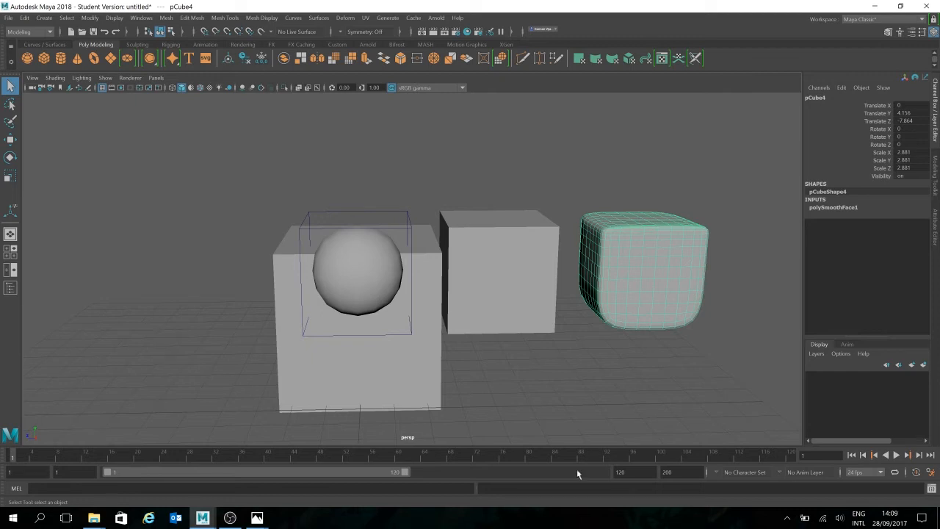
- Clear the selection, view the cubes side by side and select the middle cube to examine its construction history
{"action": "mouse_move", "coordinate": [713, 182]}
{"action": "left_mouse_down", "text": "alt"}
{"action": "mouse_move", "coordinate": [656, 172]}
{"action": "mouse_move", "coordinate": [715, 184]}
{"action": "left_mouse_up", "text": "alt"}
{"action": "left_click", "coordinate": [716, 184]}
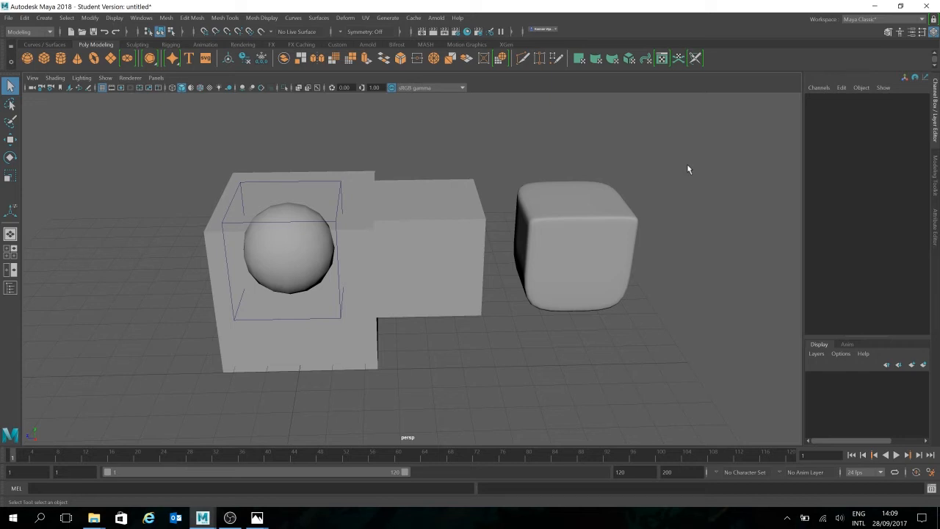
{"action": "mouse_move", "coordinate": [487, 332]}
{"action": "left_mouse_down", "text": "alt"}
{"action": "mouse_move", "coordinate": [463, 321]}
{"action": "mouse_move", "coordinate": [487, 317]}
{"action": "left_mouse_up", "text": "alt"}
{"action": "scroll", "coordinate": [487, 317], "scroll_direction": "up", "scroll_amount": 3}
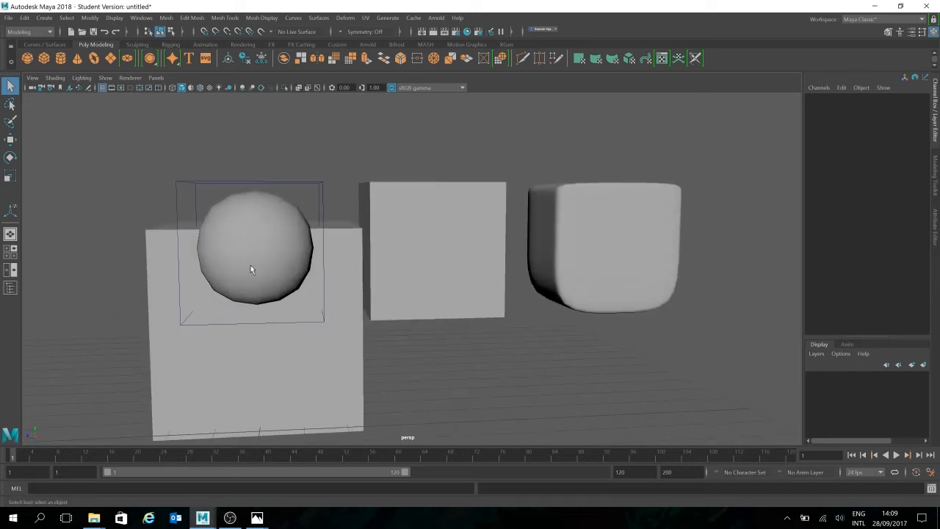
{"action": "left_click", "coordinate": [223, 275]}
{"action": "left_click", "coordinate": [491, 249]}
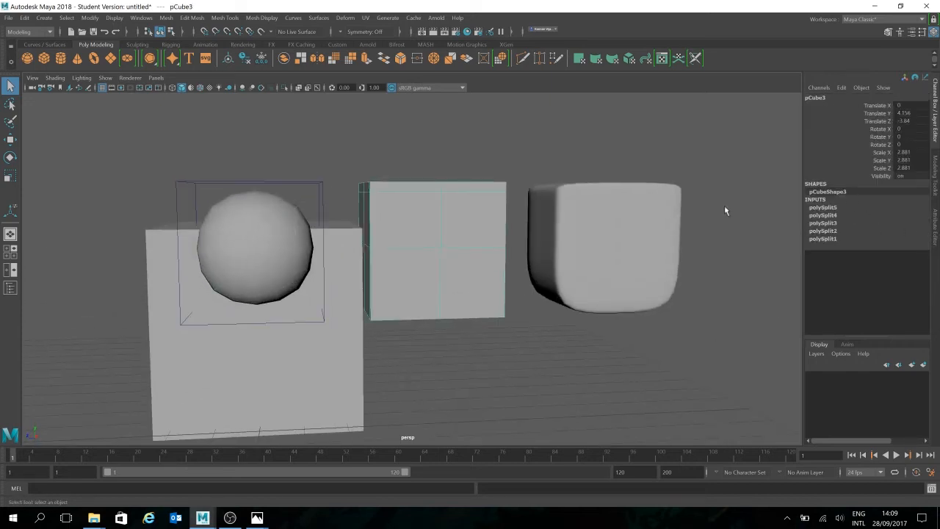
- Turn on smooth mesh preview for the middle cube and reselect the cube
{"action": "key", "text": "3"}
{"action": "left_click", "coordinate": [545, 344]}
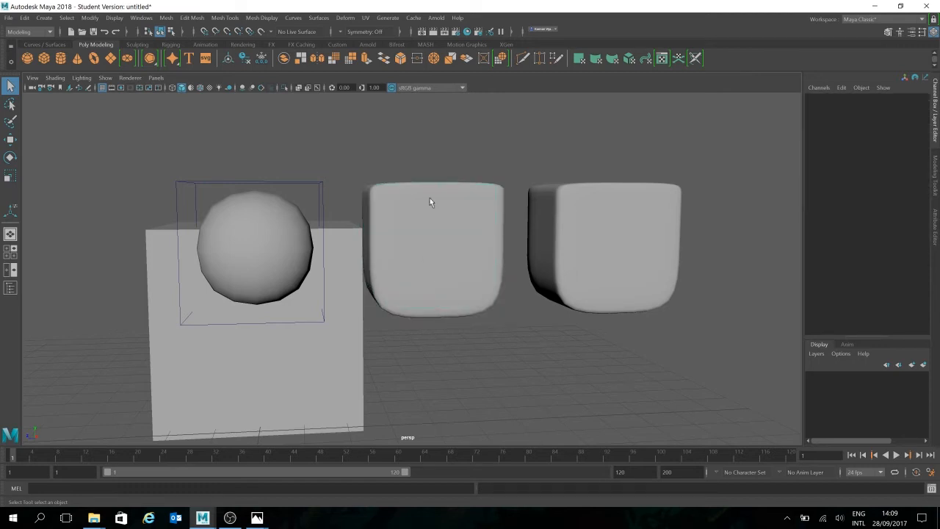
{"action": "left_click_drag", "start_coordinate": [534, 309], "coordinate": [504, 293], "text": "alt"}
{"action": "left_click", "coordinate": [423, 242]}
{"action": "scroll", "coordinate": [565, 293], "scroll_direction": "down", "scroll_amount": 5}
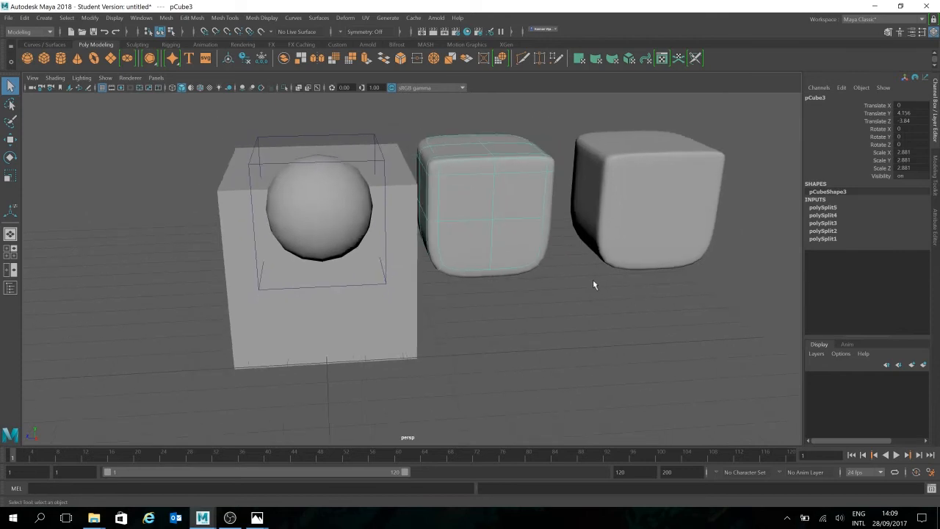
- Duplicate the smooth-previewed cube and move the copy along Z to about 5.2, past the large plain cube
{"action": "key", "text": "ctrl+d"}
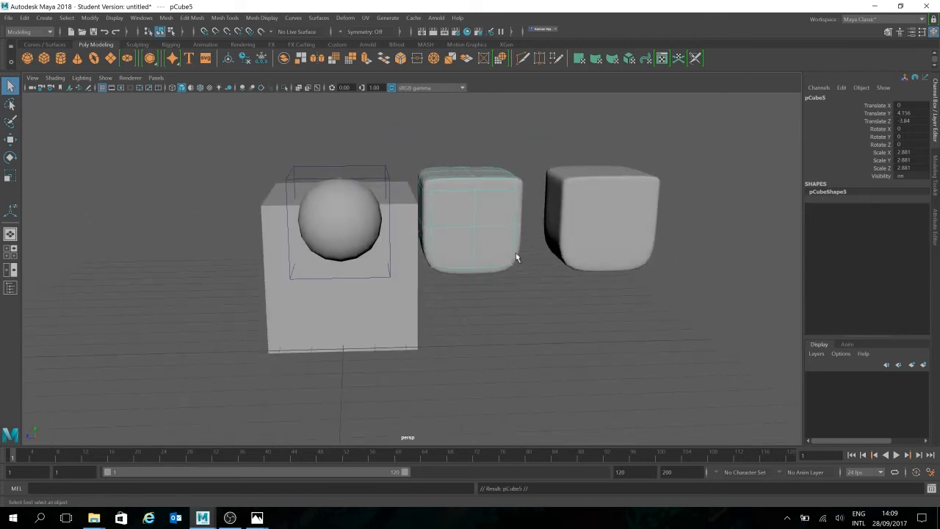
{"action": "key", "text": "w"}
{"action": "left_click_drag", "start_coordinate": [438, 222], "coordinate": [131, 215]}
{"action": "middle_click_drag", "start_coordinate": [369, 258], "coordinate": [602, 261], "text": "alt"}
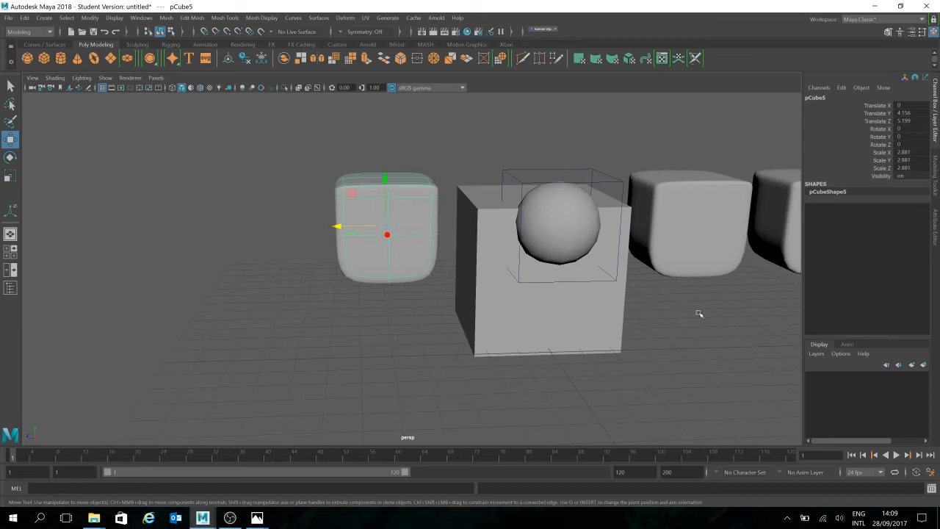
{"action": "middle_click_drag", "start_coordinate": [699, 313], "coordinate": [665, 309], "text": "alt"}
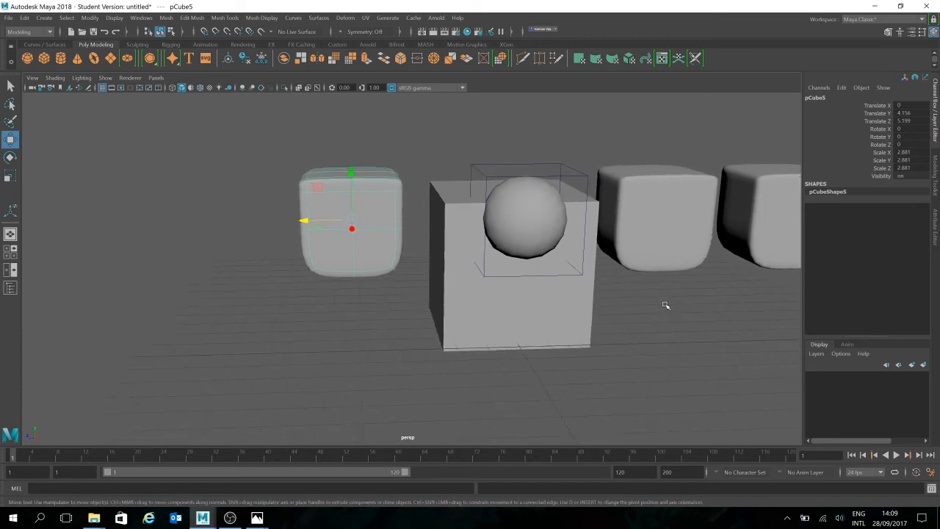
- Narrow the front face of the large plain cube by scaling it along Z, and clear the face selection
{"action": "left_click", "coordinate": [578, 338]}
{"action": "left_click_drag", "start_coordinate": [555, 351], "coordinate": [591, 370], "text": "alt"}
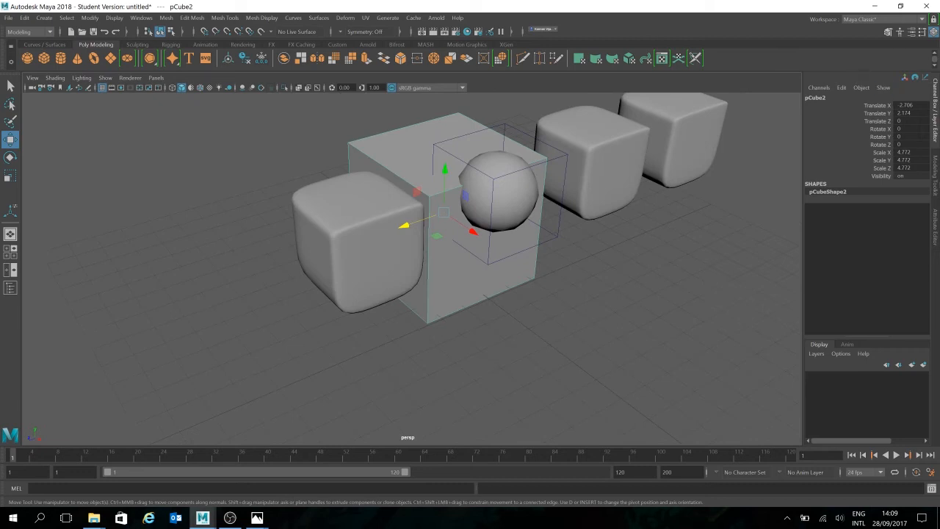
{"action": "left_click", "coordinate": [936, 177]}
{"action": "left_click", "coordinate": [843, 111]}
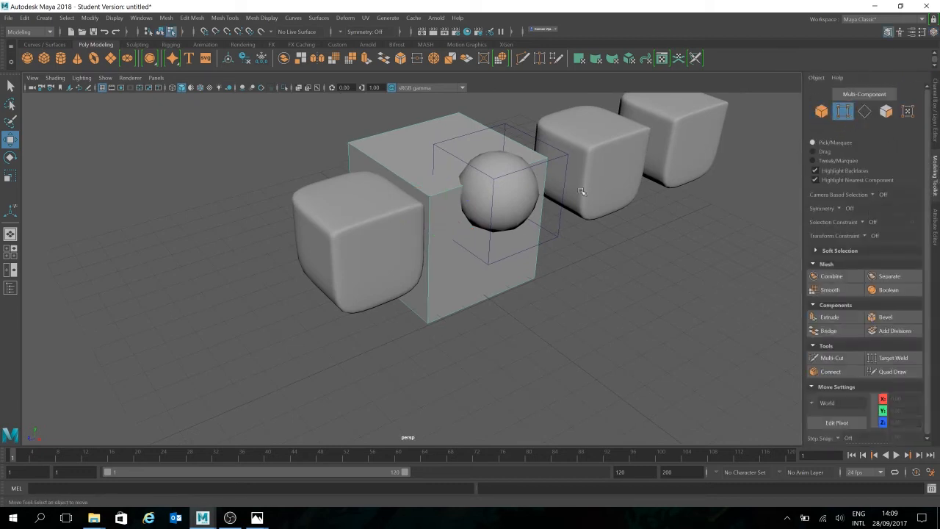
{"action": "left_click_drag", "start_coordinate": [566, 273], "coordinate": [564, 271], "text": "alt"}
{"action": "left_click", "coordinate": [885, 111]}
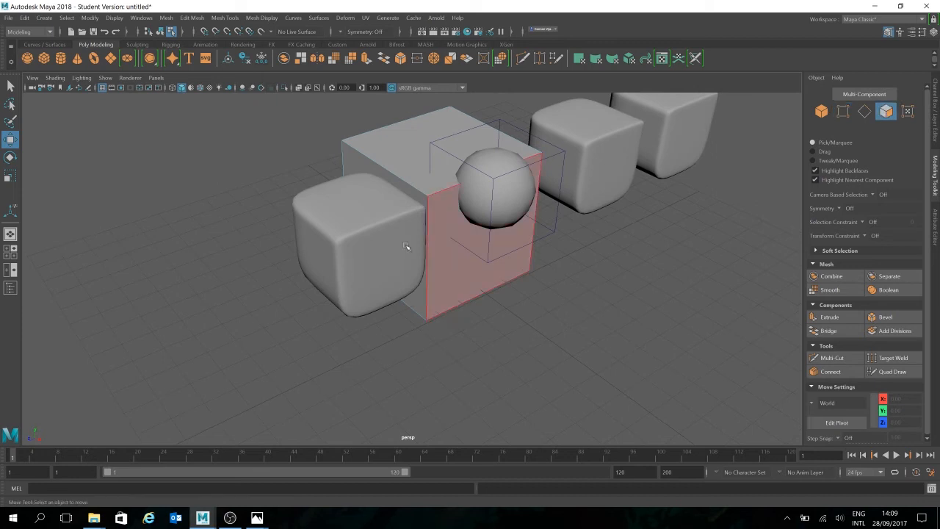
{"action": "left_click", "coordinate": [484, 239]}
{"action": "key", "text": "r"}
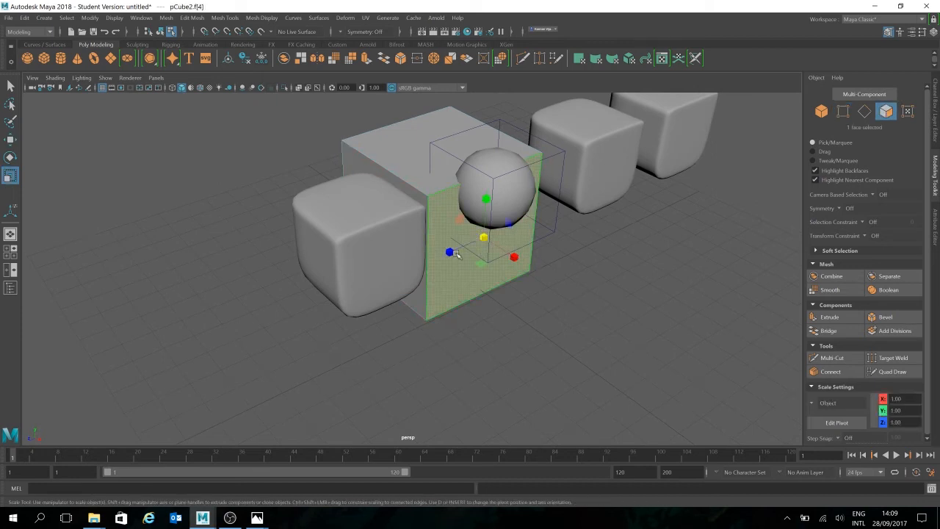
{"action": "left_click_drag", "start_coordinate": [454, 253], "coordinate": [457, 249]}
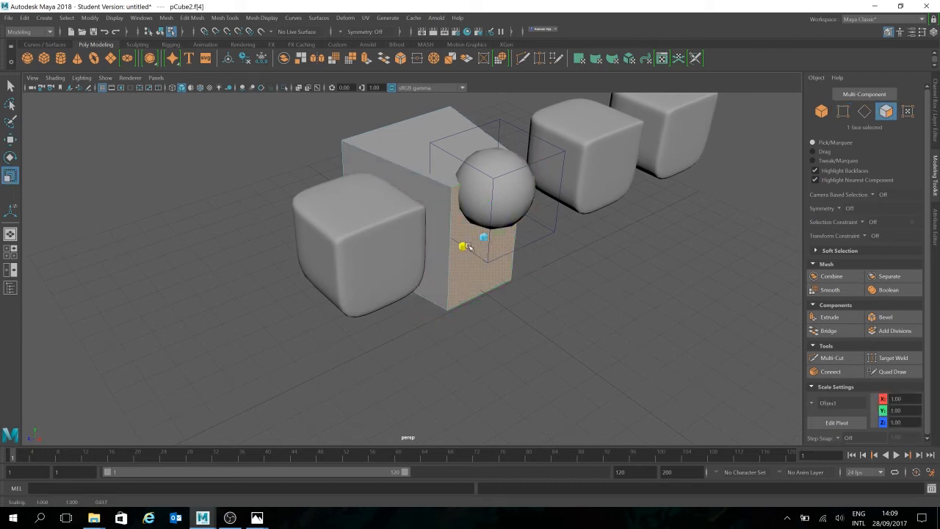
{"action": "left_click_drag", "start_coordinate": [546, 266], "coordinate": [583, 264], "text": "alt"}
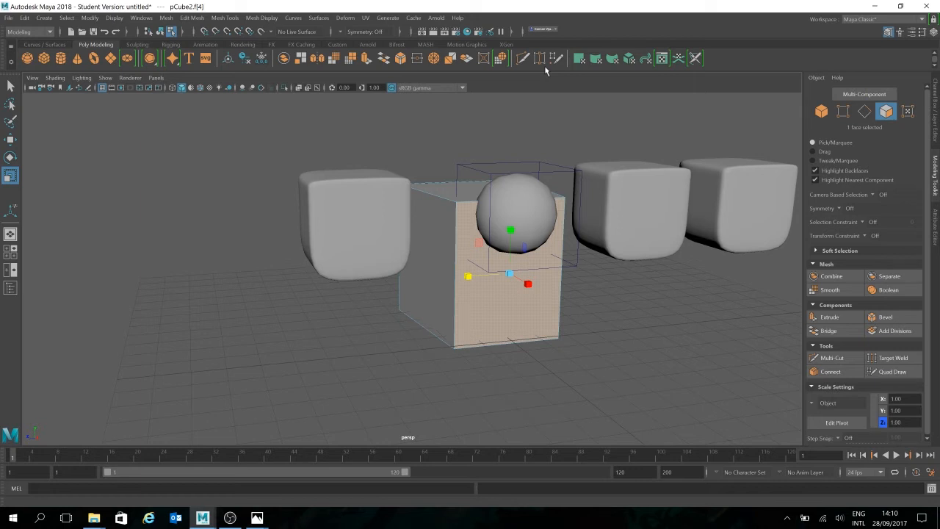
{"action": "left_click", "coordinate": [622, 287]}
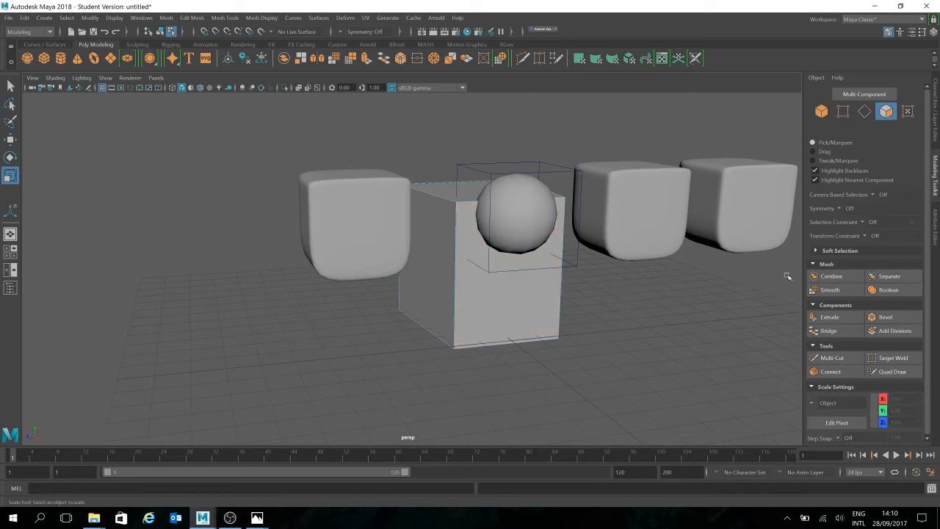
- Return to object mode and select the smooth-previewed duplicate beside the large cube
{"action": "left_click", "coordinate": [885, 117]}
{"action": "left_click", "coordinate": [656, 295]}
{"action": "left_click", "coordinate": [344, 197]}
{"action": "left_click_drag", "start_coordinate": [613, 293], "coordinate": [261, 168], "text": "alt"}
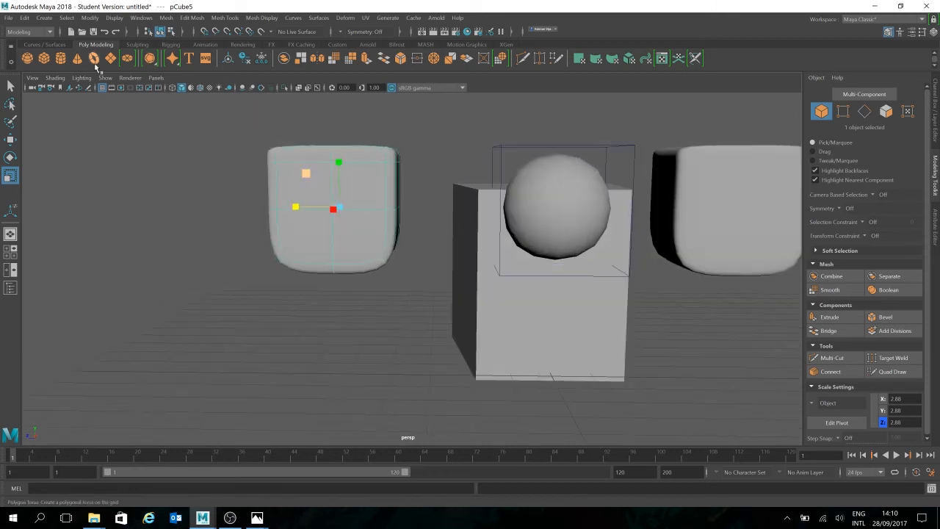
- Create a polygon cylinder and move it in front of the smooth-previewed duplicate, to about X 1.44, Y 4.17, Z 5.17
{"action": "left_click", "coordinate": [60, 58]}
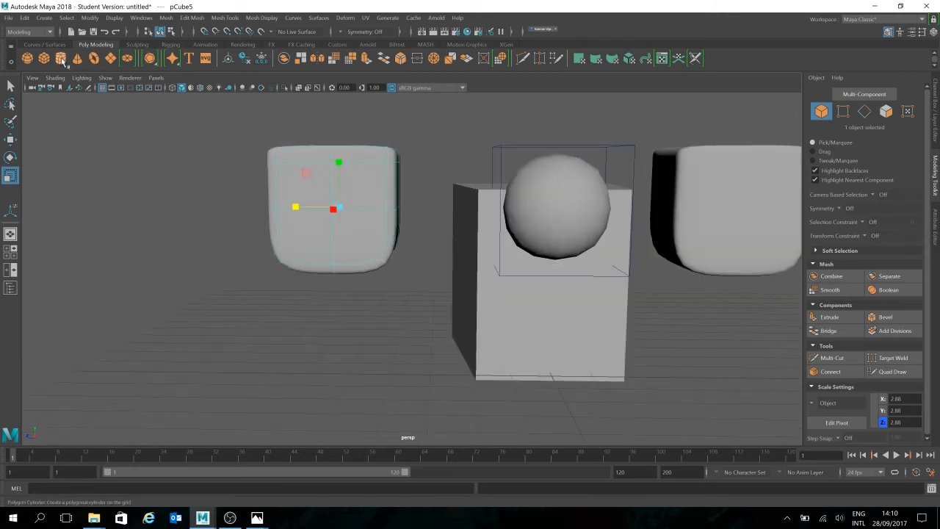
{"action": "key", "text": "w"}
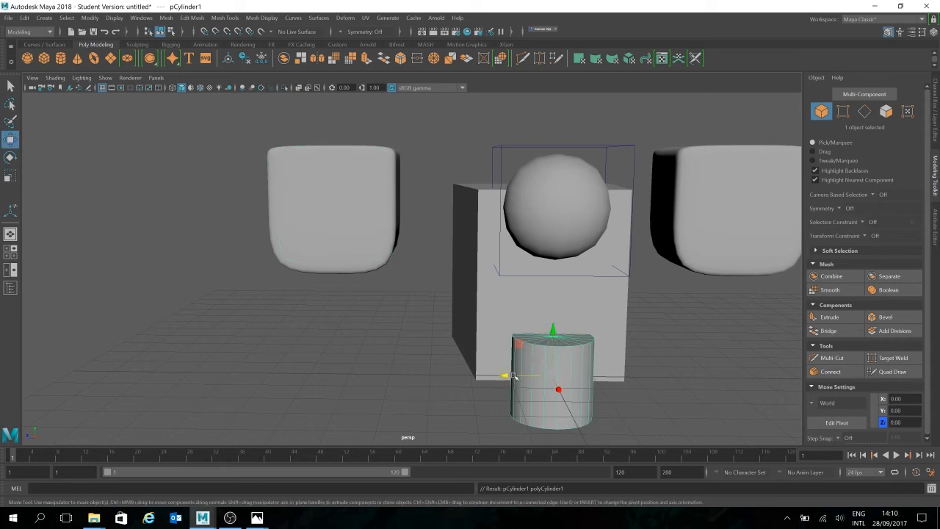
{"action": "left_click_drag", "start_coordinate": [511, 376], "coordinate": [312, 360]}
{"action": "left_click_drag", "start_coordinate": [354, 337], "coordinate": [349, 151]}
{"action": "left_click_drag", "start_coordinate": [470, 246], "coordinate": [428, 300], "text": "alt"}
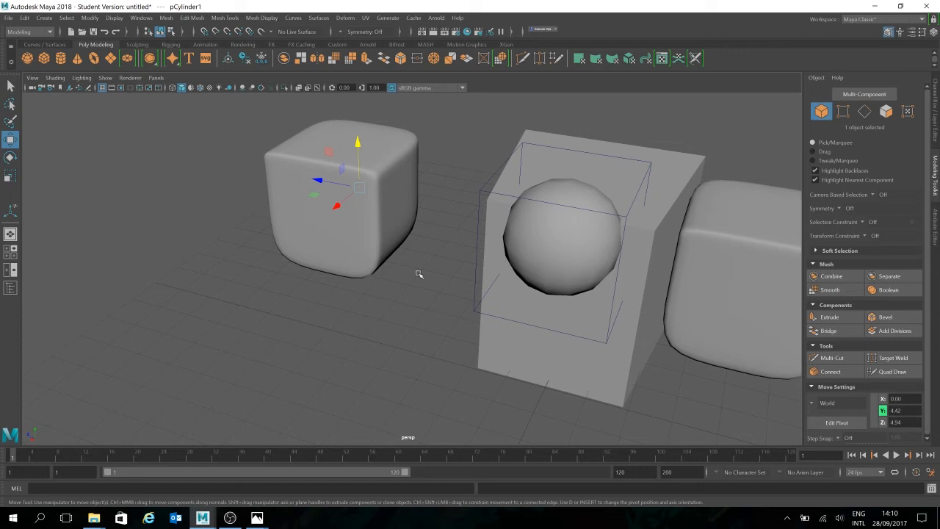
{"action": "left_click_drag", "start_coordinate": [359, 188], "coordinate": [312, 215]}
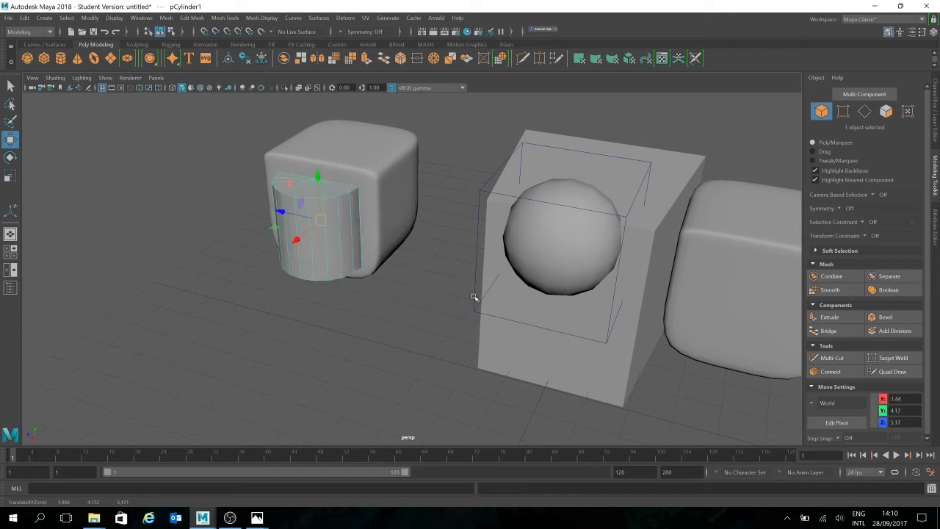
- Move the cylinder along the edges of the smooth-previewed duplicate using curve snapping
{"action": "key", "text": "c"}
{"action": "left_click_drag", "start_coordinate": [320, 213], "coordinate": [406, 206]}
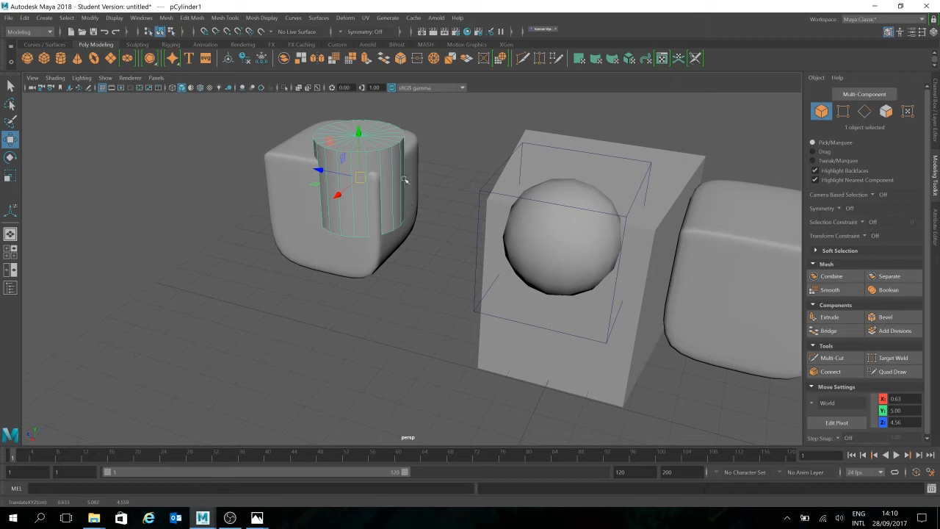
{"action": "left_click_drag", "start_coordinate": [343, 192], "coordinate": [304, 206]}
{"action": "left_click_drag", "start_coordinate": [457, 218], "coordinate": [450, 226], "text": "alt"}
- Snap the cylinder to a vertex on the upper front edge of the smooth-previewed duplicate, at about X 1.42, Y 5.56, Z 5.17
{"action": "key", "text": "v"}
{"action": "left_click_drag", "start_coordinate": [335, 208], "coordinate": [323, 174]}
{"action": "left_click_drag", "start_coordinate": [420, 237], "coordinate": [411, 204], "text": "alt"}
{"action": "middle_click_drag", "start_coordinate": [412, 204], "coordinate": [433, 267], "text": "alt"}
{"action": "scroll", "coordinate": [432, 267], "scroll_direction": "up", "scroll_amount": 3}
{"action": "left_click_drag", "start_coordinate": [433, 267], "coordinate": [427, 240], "text": "alt"}
- Rotate the cylinder freely about its Z axis to about -101 degrees, with its transform values displayed
{"action": "key", "text": "e"}
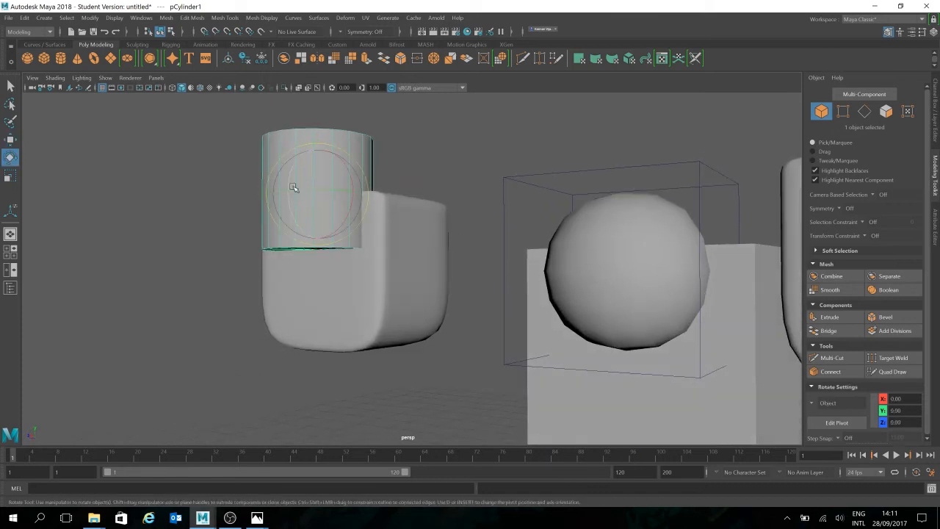
{"action": "left_click_drag", "start_coordinate": [292, 207], "coordinate": [317, 137]}
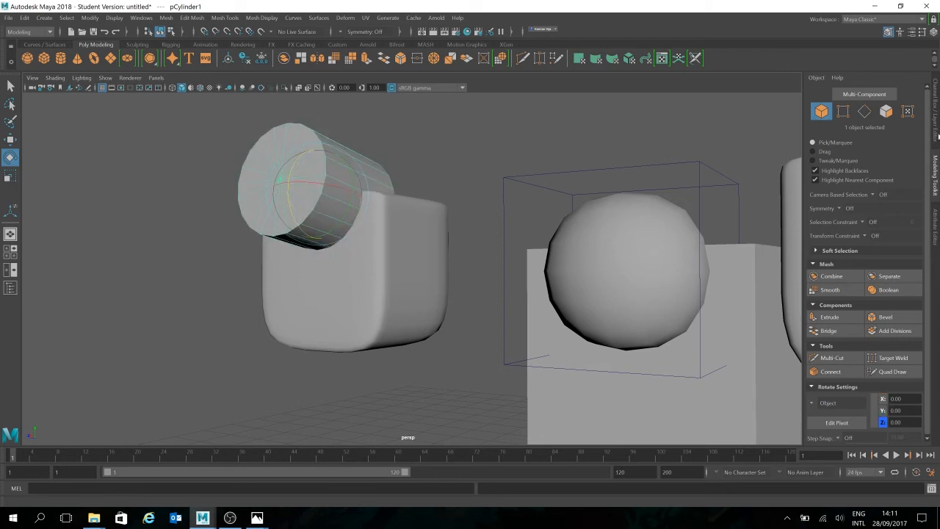
{"action": "left_click", "coordinate": [935, 118]}
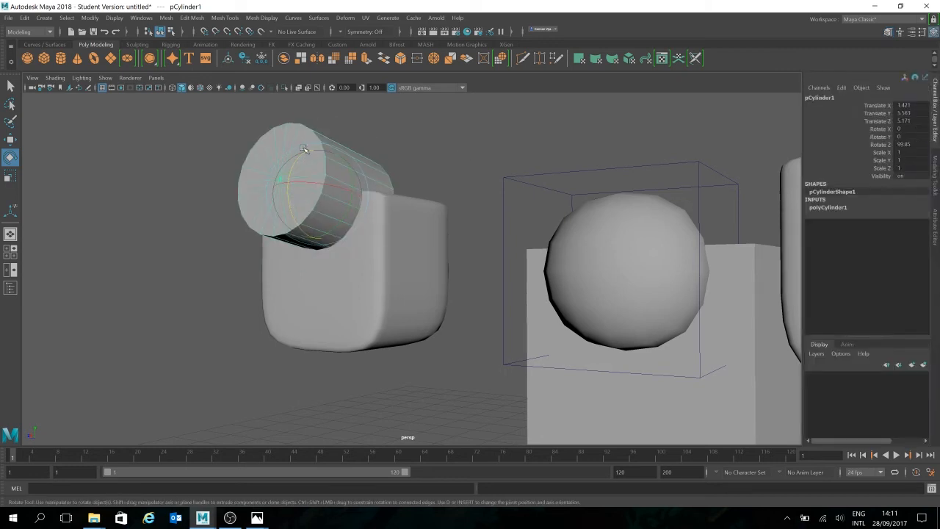
{"action": "left_click_drag", "start_coordinate": [294, 164], "coordinate": [293, 128]}
{"action": "left_click_drag", "start_coordinate": [290, 162], "coordinate": [300, 275]}
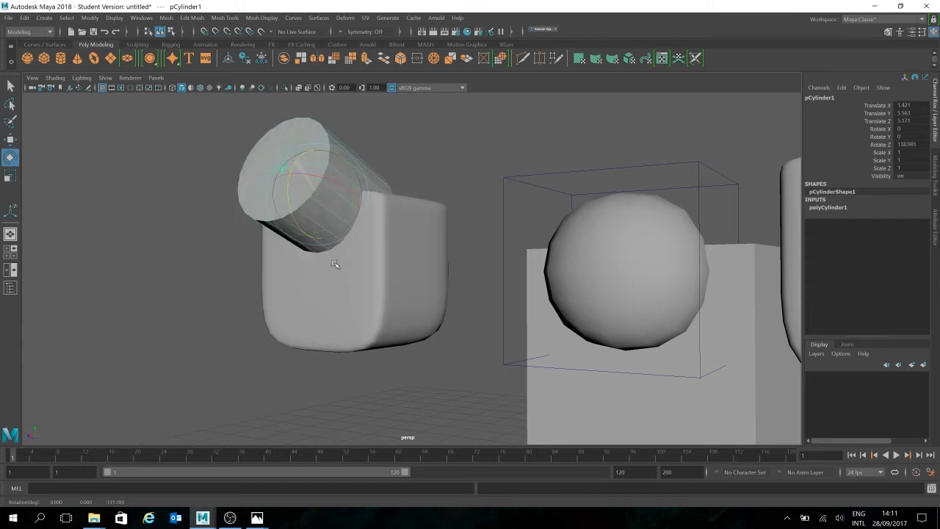
{"action": "left_click_drag", "start_coordinate": [386, 294], "coordinate": [408, 210]}
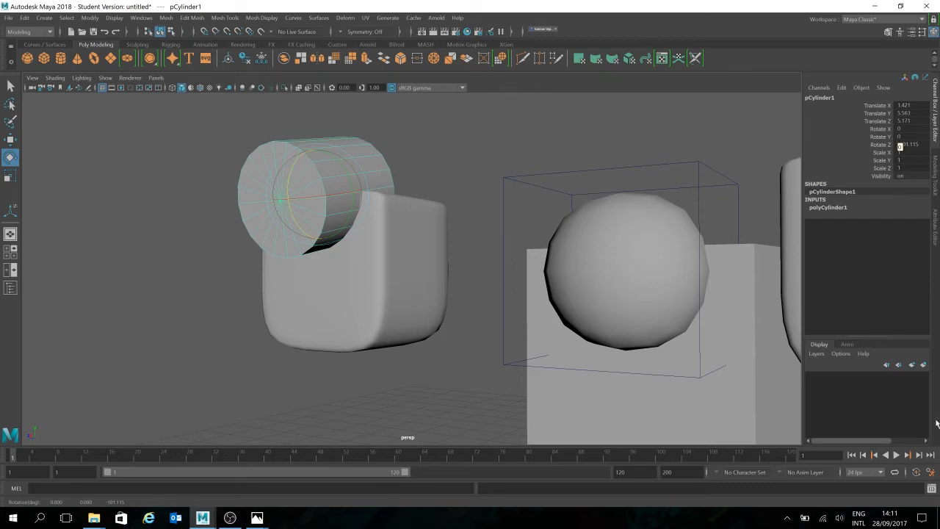
- Examine the axis orientation choices in the rotate settings, keeping Object
{"action": "left_click", "coordinate": [935, 180]}
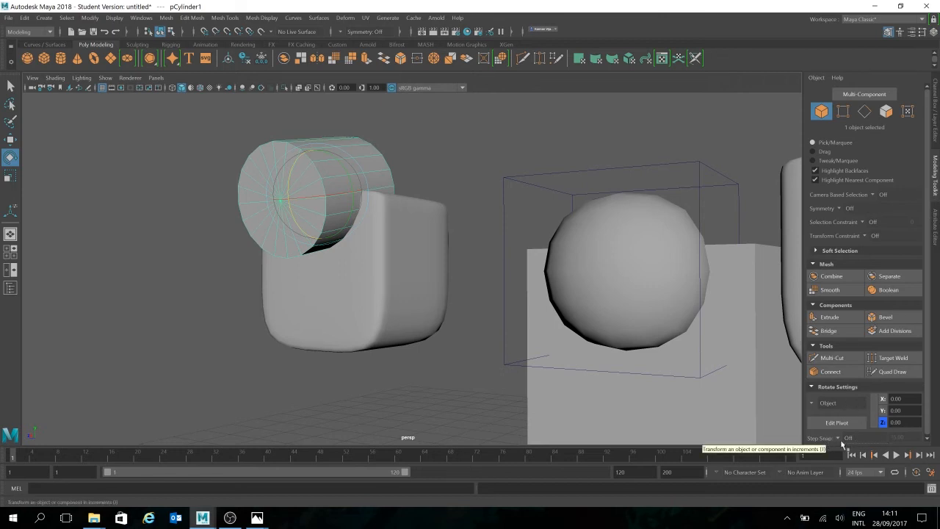
{"action": "left_click", "coordinate": [834, 404]}
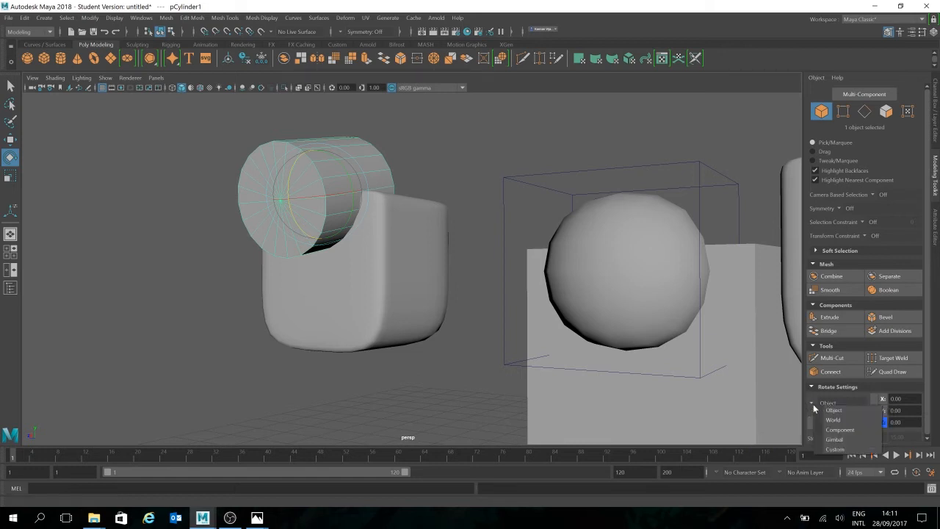
{"action": "left_click", "coordinate": [832, 409]}
{"action": "left_click", "coordinate": [832, 405]}
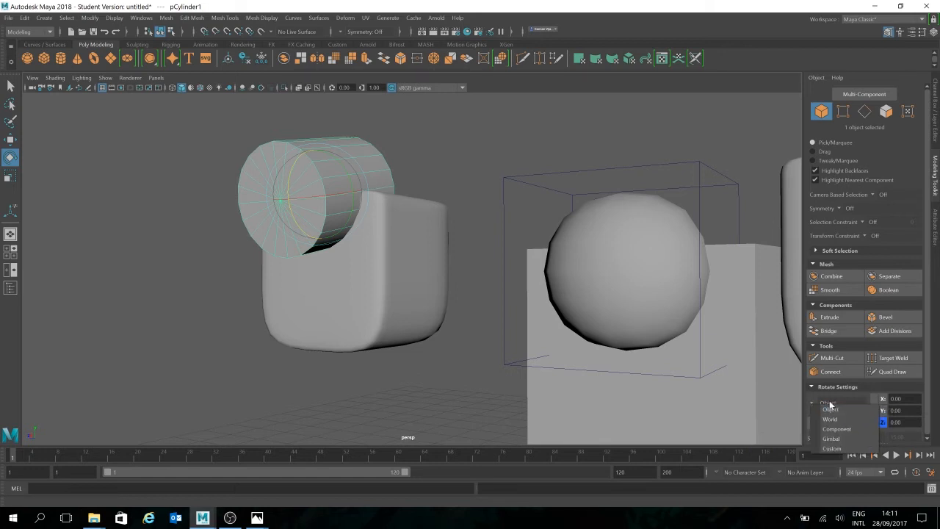
{"action": "left_click", "coordinate": [840, 406]}
{"action": "left_click", "coordinate": [824, 402]}
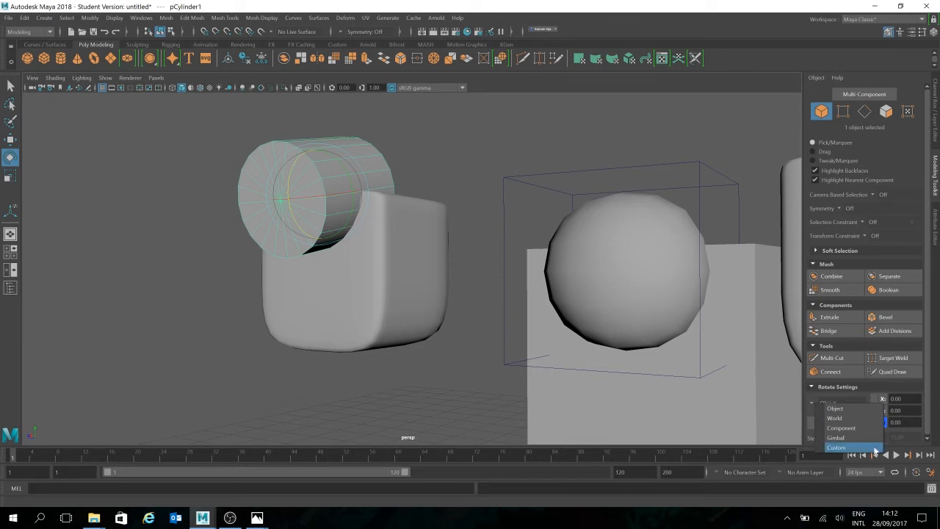
{"action": "left_click", "coordinate": [837, 407]}
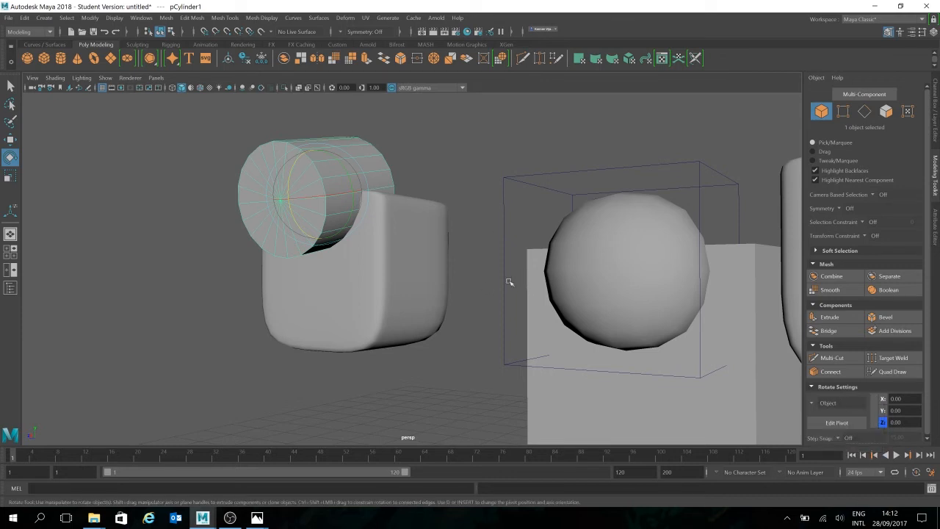
- Set the rotation step snap to Relative and try rotating the cylinder about Z in 15-degree increments
{"action": "left_click_drag", "start_coordinate": [459, 301], "coordinate": [492, 323], "text": "alt"}
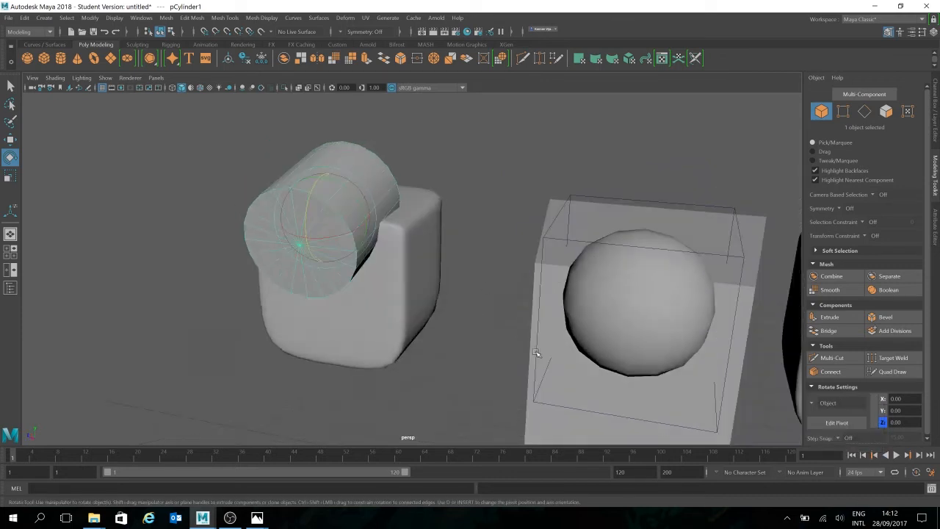
{"action": "left_click", "coordinate": [846, 439]}
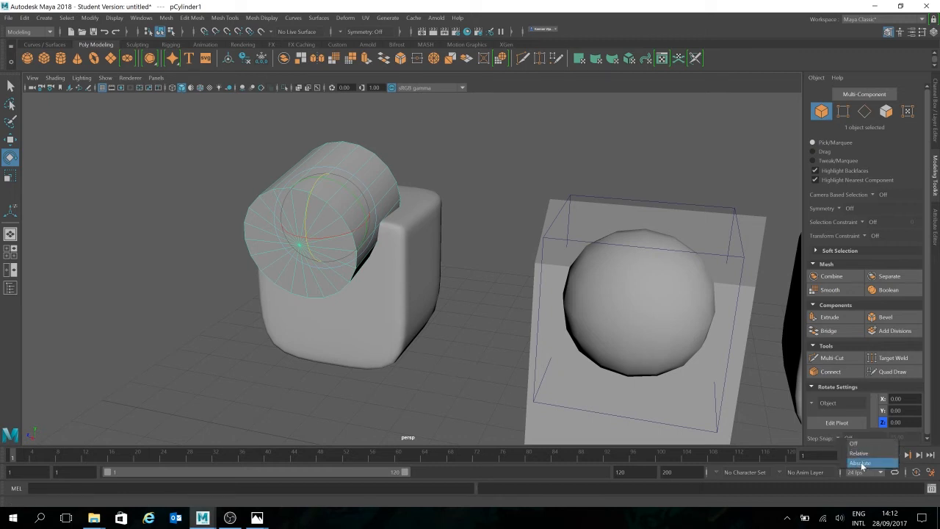
{"action": "left_click", "coordinate": [858, 453]}
{"action": "left_click_drag", "start_coordinate": [905, 437], "coordinate": [886, 437]}
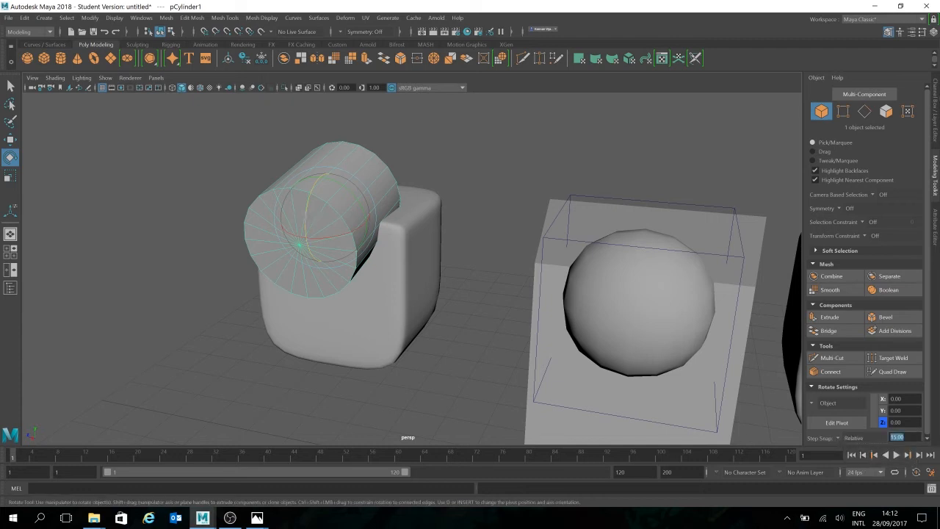
{"action": "left_click", "coordinate": [937, 109]}
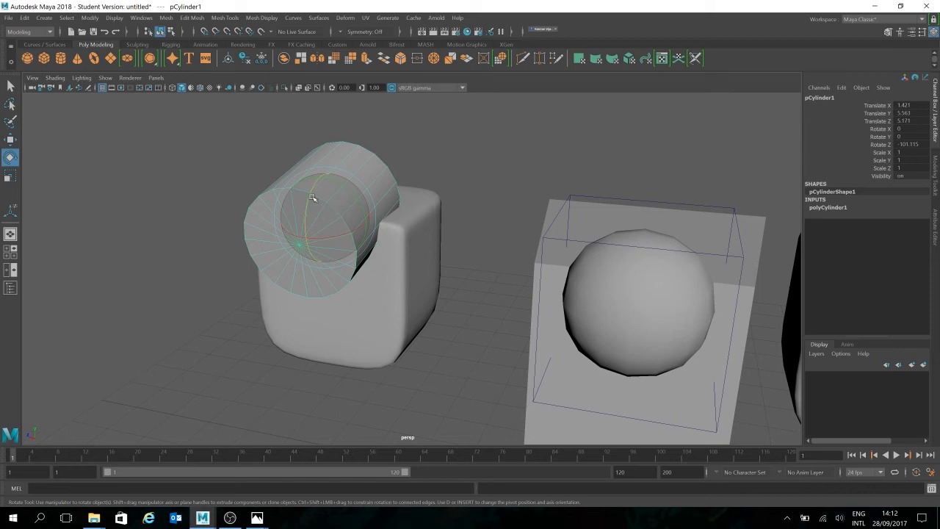
{"action": "left_click_drag", "start_coordinate": [310, 202], "coordinate": [347, 206]}
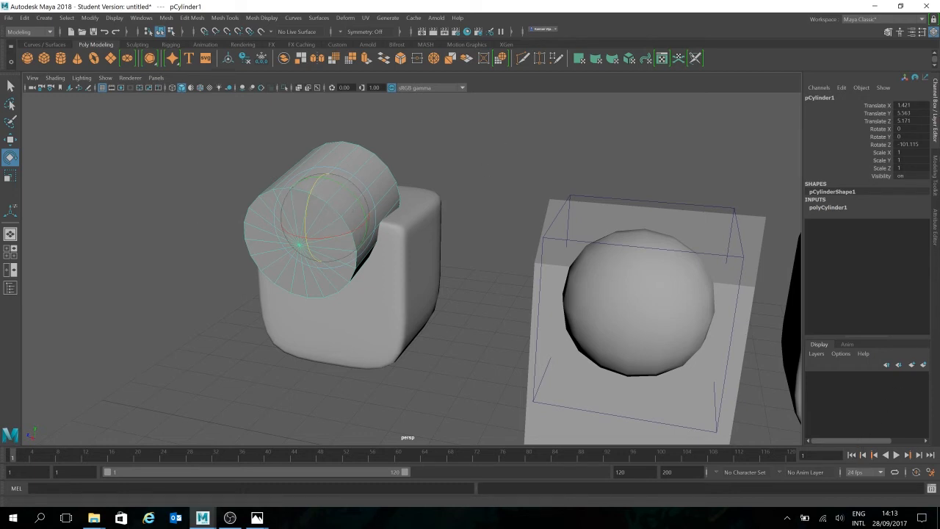
- Set the rotation step snap to Absolute and rotate the cylinder about Z to -90 degrees
{"action": "left_click", "coordinate": [936, 173]}
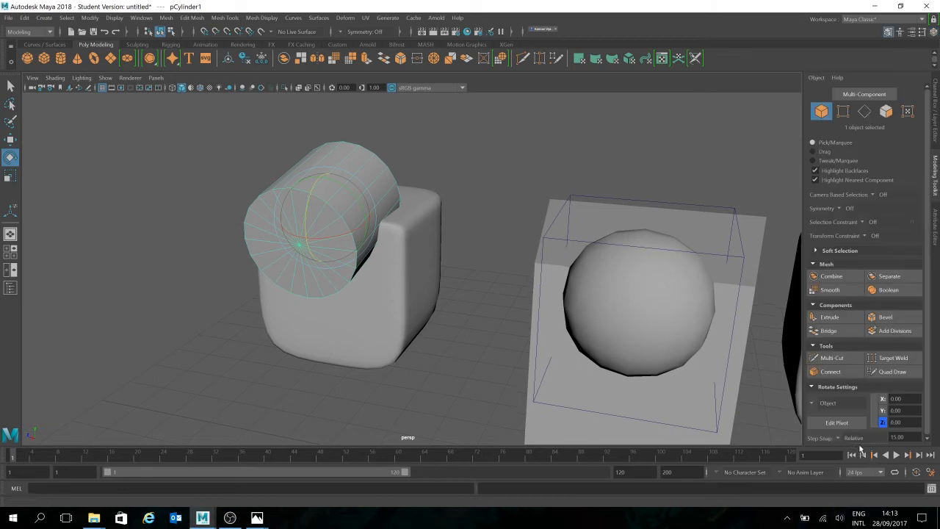
{"action": "left_click", "coordinate": [837, 439]}
{"action": "left_click", "coordinate": [861, 467]}
{"action": "left_click", "coordinate": [936, 132]}
{"action": "mouse_move", "coordinate": [308, 210]}
{"action": "left_mouse_down"}
{"action": "mouse_move", "coordinate": [323, 176]}
{"action": "mouse_move", "coordinate": [313, 202]}
{"action": "left_mouse_up"}
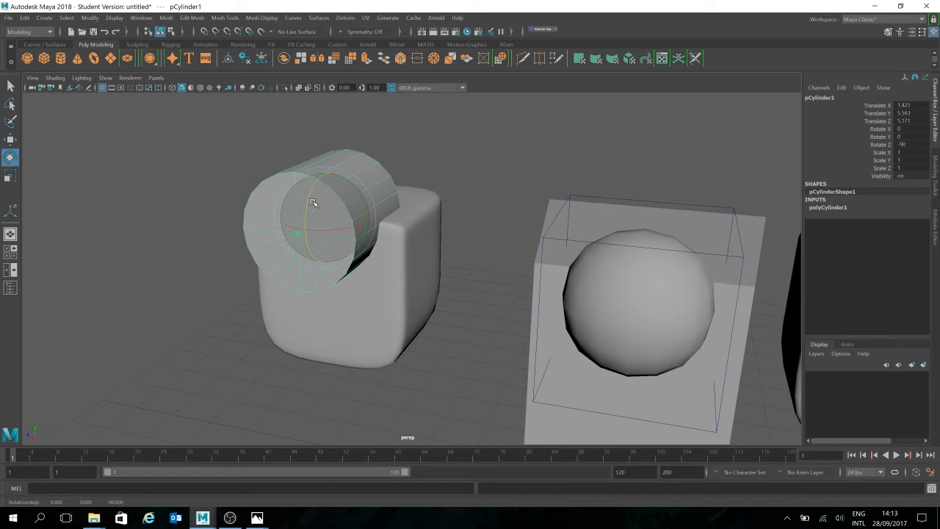
- Set the absolute rotation step snap to 15.5 and rotate the cylinder about Z to -77.5 degrees
{"action": "left_click", "coordinate": [936, 176]}
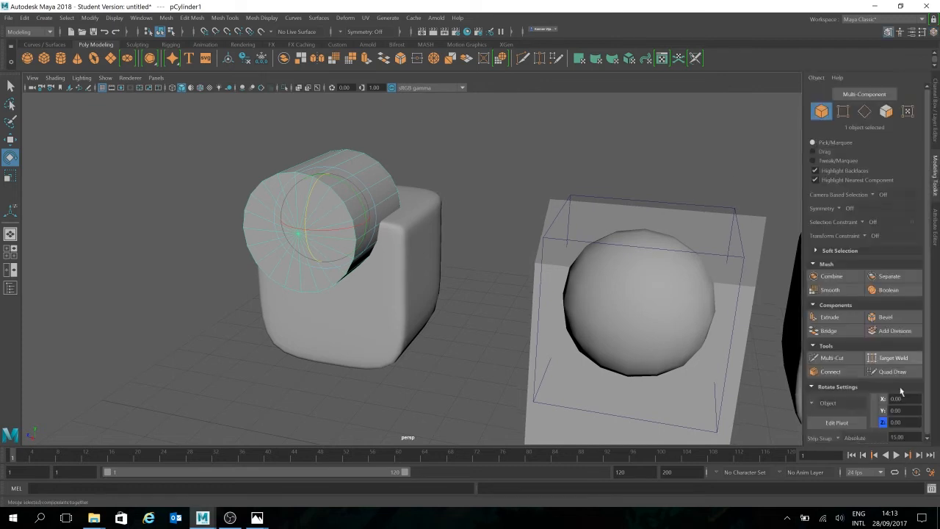
{"action": "double_click", "coordinate": [901, 437]}
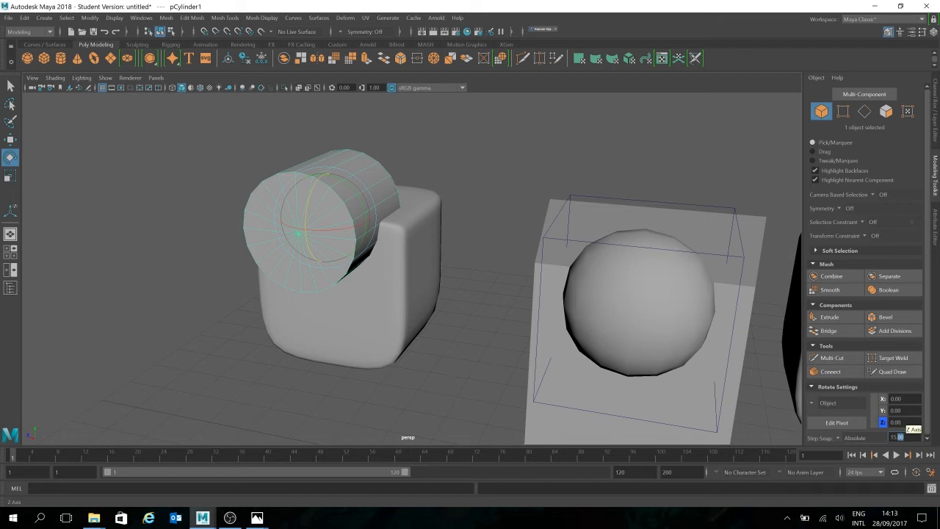
{"action": "type", "text": "5"}
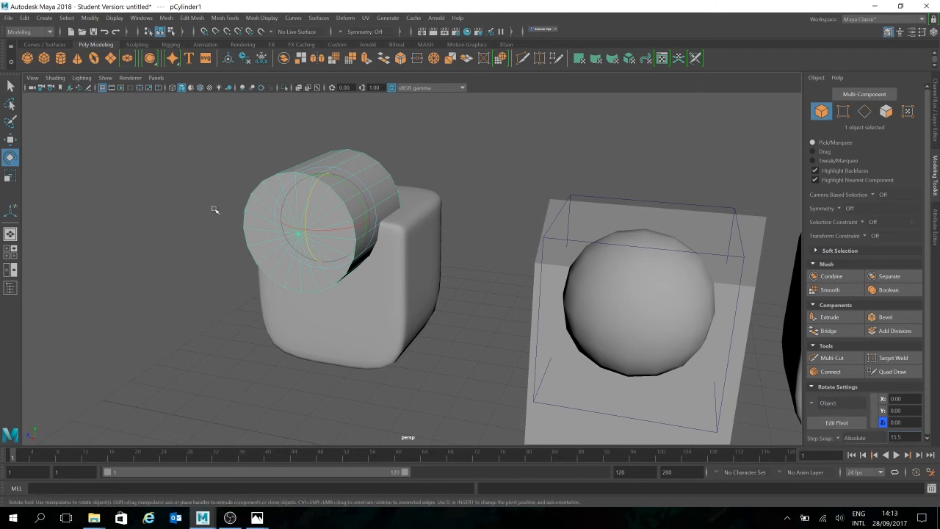
{"action": "left_click", "coordinate": [935, 108]}
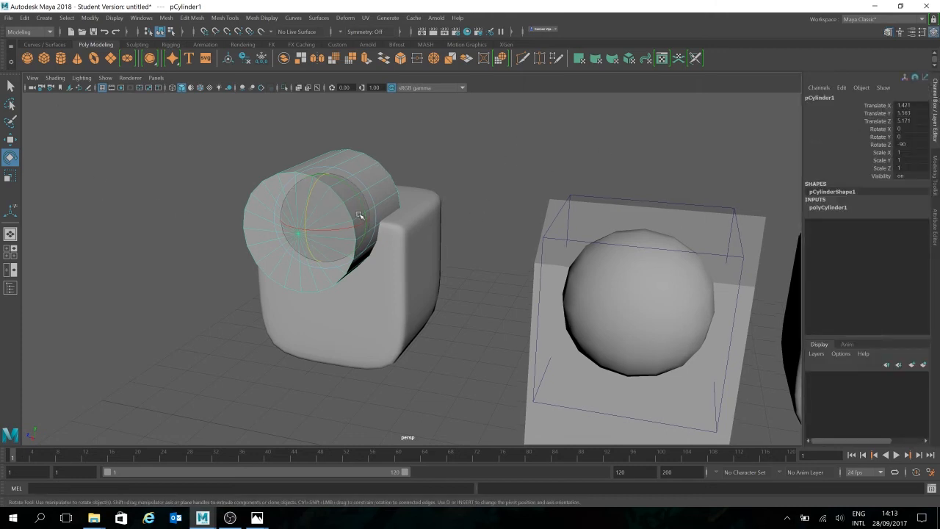
{"action": "mouse_move", "coordinate": [306, 215]}
{"action": "left_mouse_down"}
{"action": "mouse_move", "coordinate": [314, 193]}
{"action": "mouse_move", "coordinate": [314, 211]}
{"action": "left_mouse_up"}
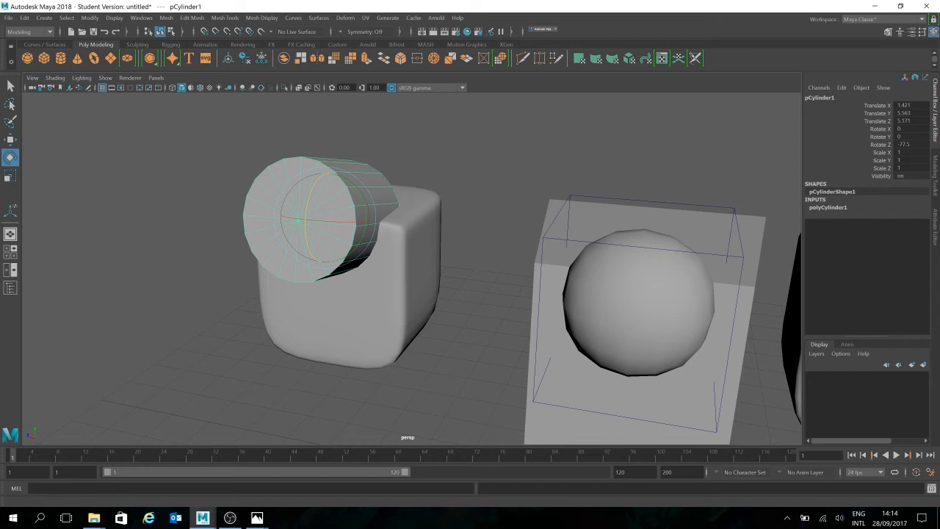
- Turn off the rotation step snap and rotate the cylinder freely about Z to about -87 degrees
{"action": "left_click", "coordinate": [936, 176]}
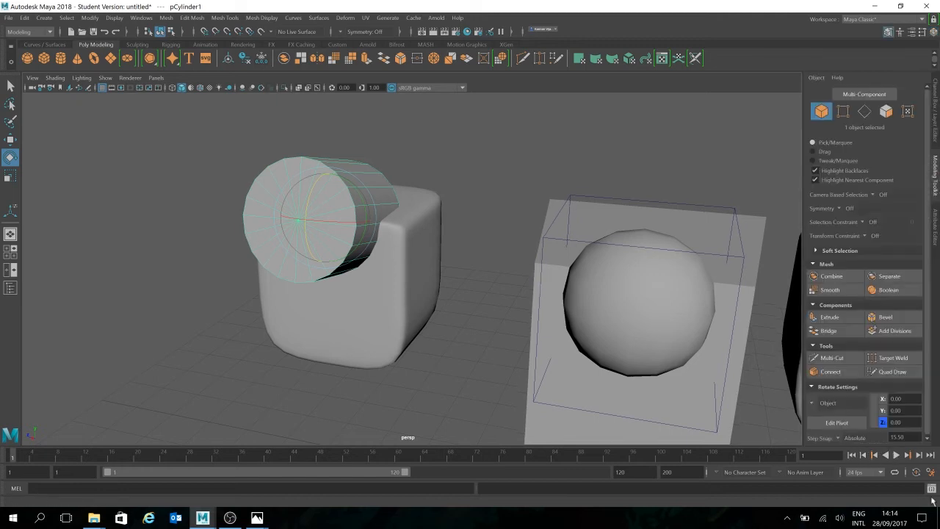
{"action": "left_click", "coordinate": [845, 438]}
{"action": "left_click", "coordinate": [873, 443]}
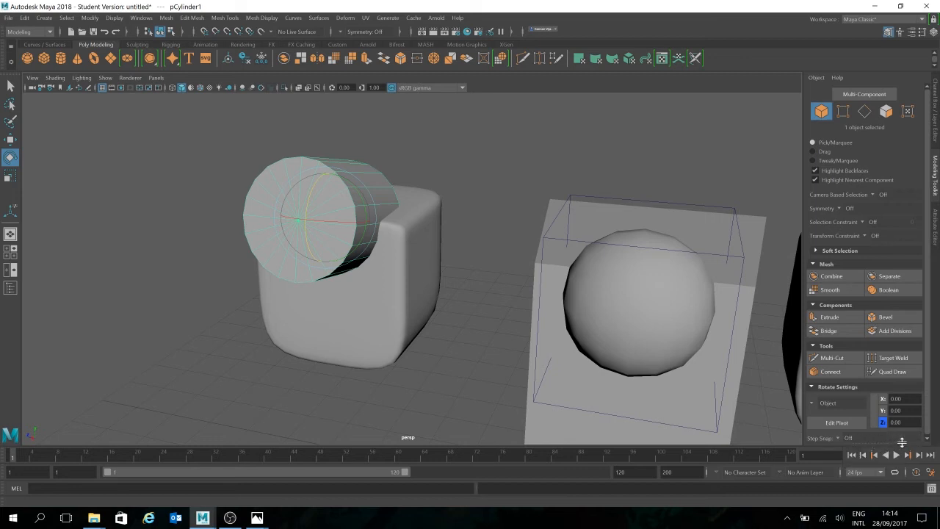
{"action": "mouse_move", "coordinate": [309, 195]}
{"action": "left_mouse_down"}
{"action": "mouse_move", "coordinate": [297, 227]}
{"action": "mouse_move", "coordinate": [290, 220]}
{"action": "mouse_move", "coordinate": [306, 215]}
{"action": "mouse_move", "coordinate": [295, 200]}
{"action": "mouse_move", "coordinate": [276, 219]}
{"action": "mouse_move", "coordinate": [296, 157]}
{"action": "mouse_move", "coordinate": [288, 204]}
{"action": "mouse_move", "coordinate": [305, 193]}
{"action": "mouse_move", "coordinate": [292, 198]}
{"action": "mouse_move", "coordinate": [300, 182]}
{"action": "mouse_move", "coordinate": [326, 175]}
{"action": "mouse_move", "coordinate": [311, 220]}
{"action": "mouse_move", "coordinate": [322, 204]}
{"action": "left_mouse_up"}
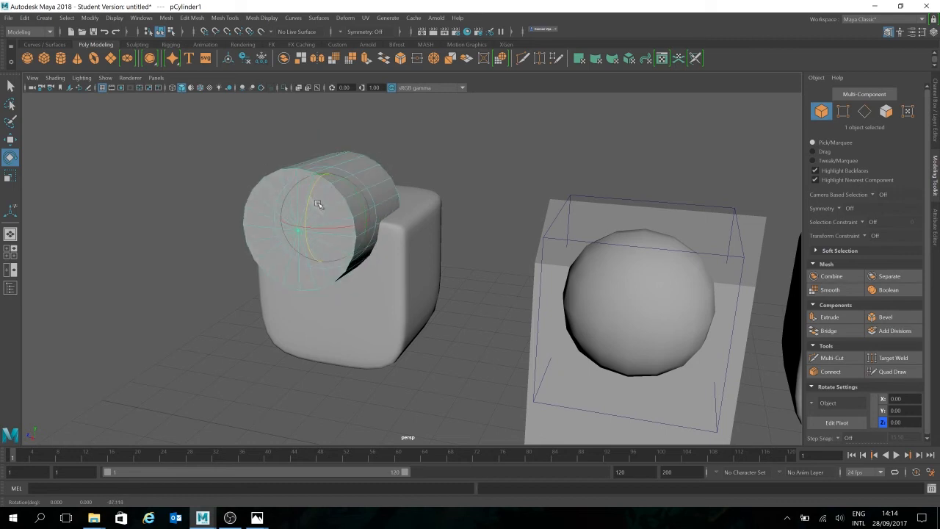
- Set the cylinder's Rotate Z value to 90
{"action": "left_click", "coordinate": [935, 127]}
{"action": "double_click", "coordinate": [916, 144]}
{"action": "type", "text": "-90"}
{"action": "key", "text": "Return"}
- Scale the cylinder uniformly to about 0.605 and place it on the front of the rounded cube as an eye
{"action": "left_click_drag", "start_coordinate": [411, 296], "coordinate": [398, 279], "text": "alt"}
{"action": "key", "text": "w"}
{"action": "left_click_drag", "start_coordinate": [315, 175], "coordinate": [373, 270]}
{"action": "key", "text": "r"}
{"action": "key", "text": "w"}
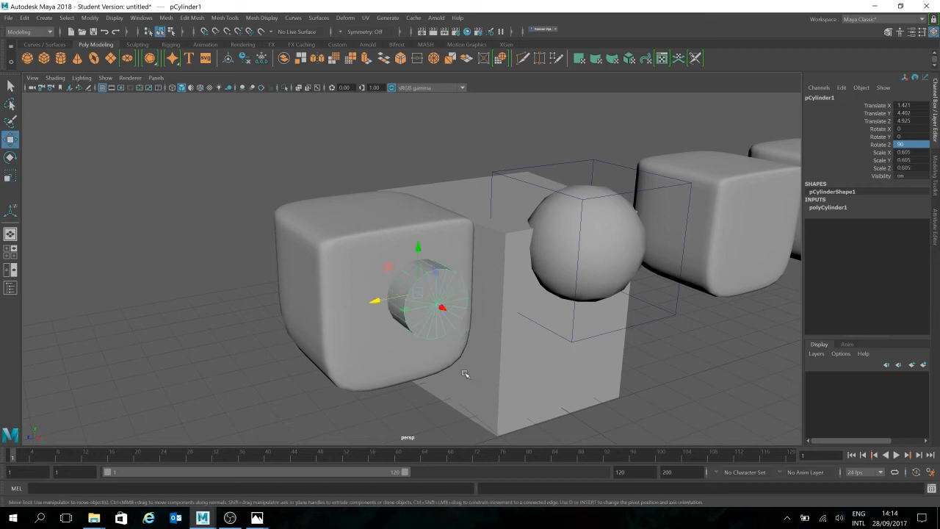
{"action": "left_click_drag", "start_coordinate": [461, 368], "coordinate": [432, 358], "text": "alt"}
{"action": "left_click_drag", "start_coordinate": [338, 257], "coordinate": [401, 288]}
- Duplicate the eye cylinder and space the two eyes side by side across the front of the rounded cube
{"action": "key", "text": "ctrl+d"}
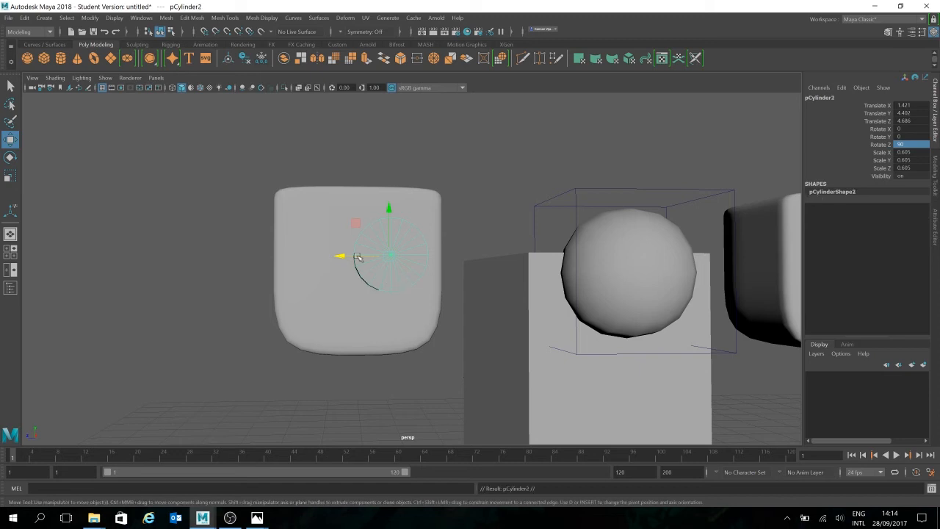
{"action": "left_click_drag", "start_coordinate": [359, 257], "coordinate": [352, 312]}
{"action": "left_click", "coordinate": [369, 325]}
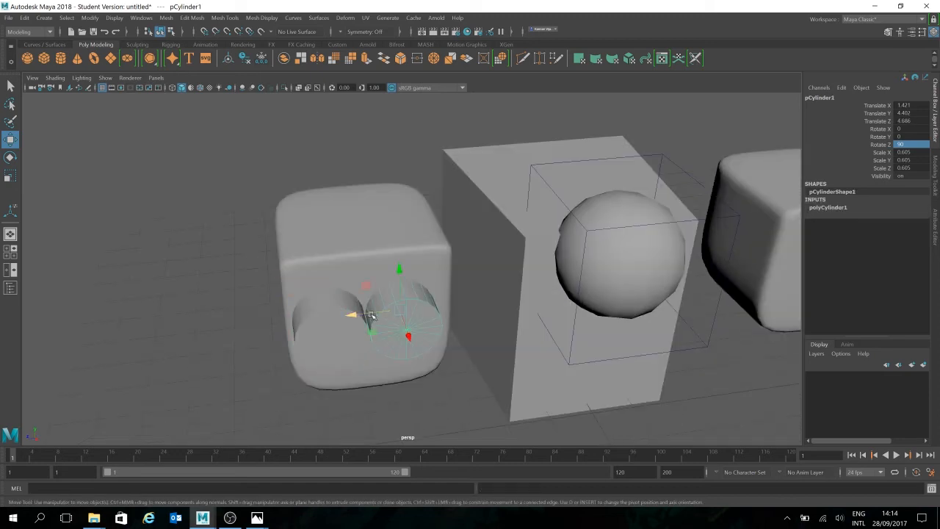
{"action": "left_click", "coordinate": [453, 412]}
{"action": "left_click_drag", "start_coordinate": [473, 407], "coordinate": [453, 399], "text": "alt"}
- Turn on the wireframe-on-shaded display in the perspective view and clear the selection
{"action": "left_click_drag", "start_coordinate": [439, 159], "coordinate": [267, 365]}
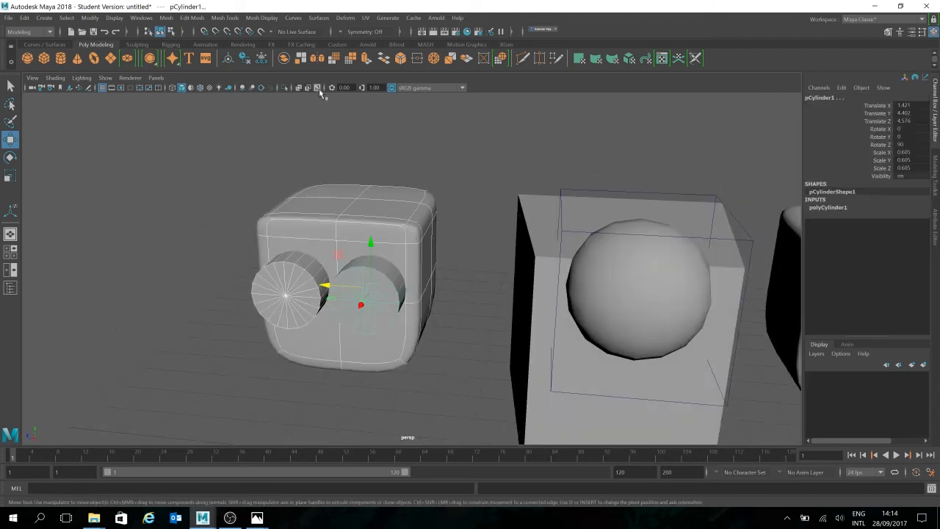
{"action": "left_click", "coordinate": [202, 89]}
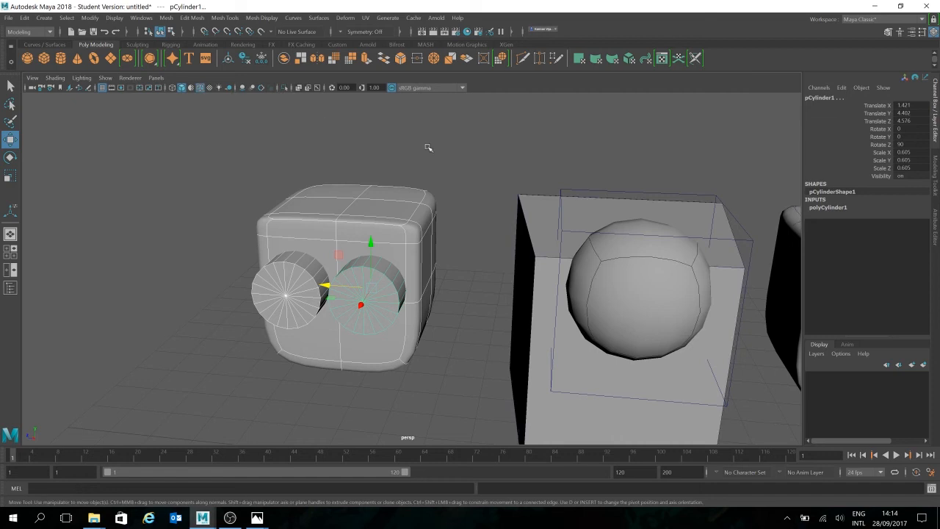
{"action": "left_click", "coordinate": [434, 154]}
{"action": "left_click_drag", "start_coordinate": [397, 312], "coordinate": [388, 286], "text": "alt"}
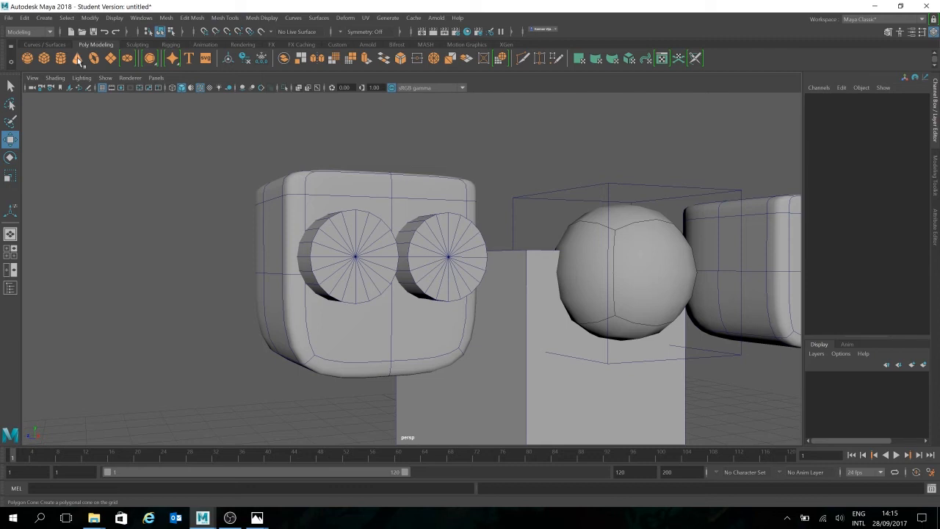
- Create a polygon cube and vertex-snap it to the lower middle of the head's front, below the eyes
{"action": "left_click_drag", "start_coordinate": [84, 147], "coordinate": [459, 190], "text": "alt"}
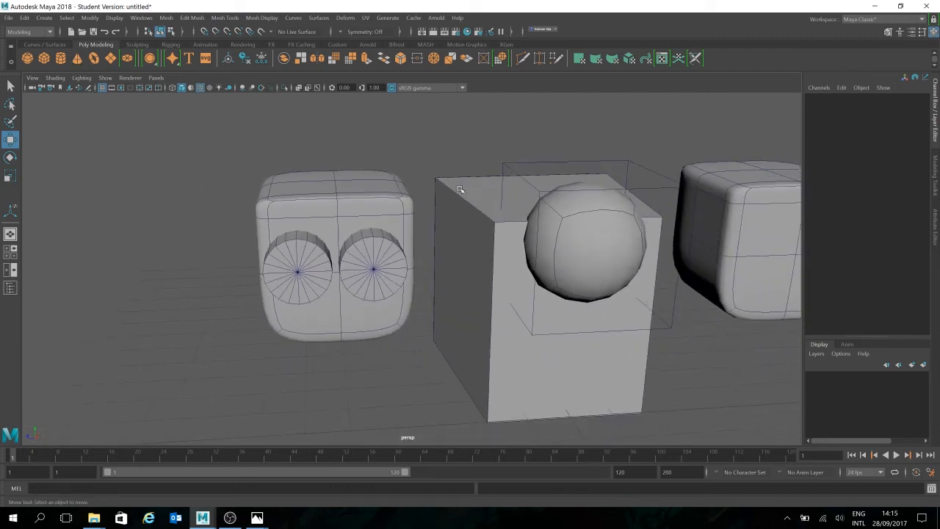
{"action": "left_click", "coordinate": [44, 61]}
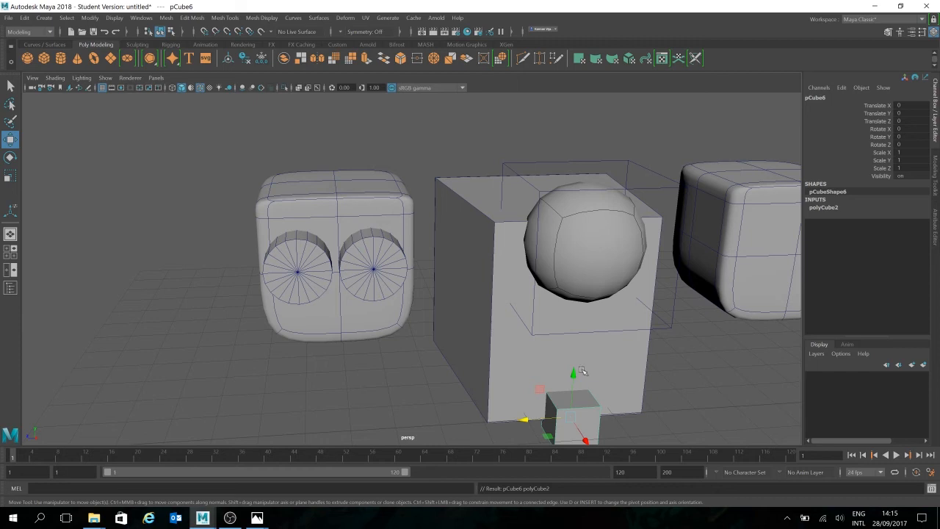
{"action": "key", "text": "v"}
{"action": "left_click_drag", "start_coordinate": [578, 422], "coordinate": [396, 357]}
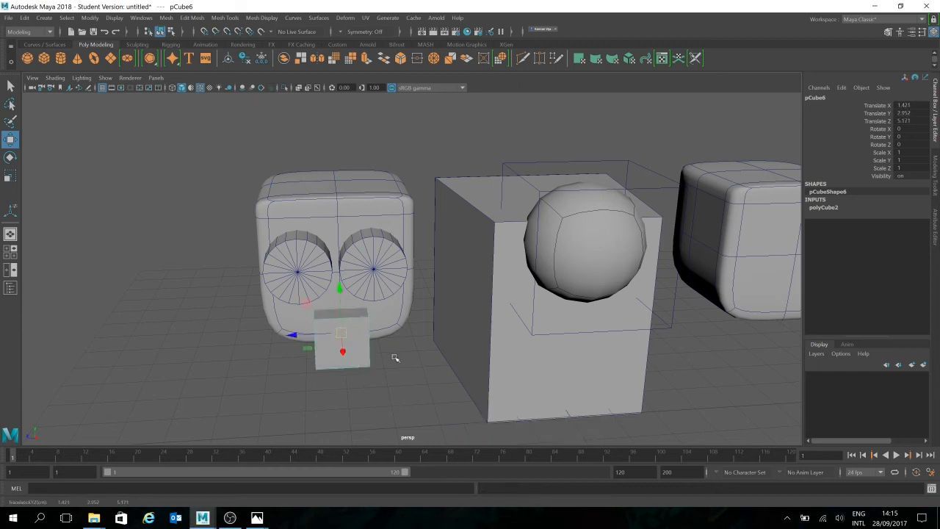
- Scale the cube to about 3.108 in Z and 1.392 in X, and raise it to about 3.136 in Y
{"action": "key", "text": "r"}
{"action": "left_click_drag", "start_coordinate": [294, 336], "coordinate": [200, 335]}
{"action": "left_click_drag", "start_coordinate": [463, 325], "coordinate": [519, 339], "text": "alt"}
{"action": "key", "text": "w"}
{"action": "left_click_drag", "start_coordinate": [458, 298], "coordinate": [460, 284]}
{"action": "left_click_drag", "start_coordinate": [602, 317], "coordinate": [321, 265], "text": "alt"}
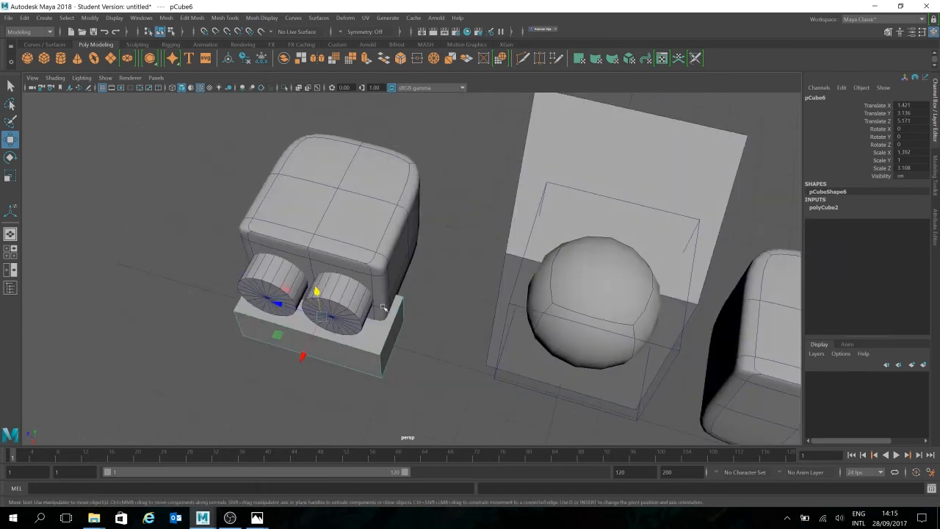
- Delete the top, bottom and back faces of the mouth box, keeping its front and two sides
{"action": "right_click_drag", "start_coordinate": [380, 244], "coordinate": [377, 275]}
{"action": "left_click", "coordinate": [382, 312]}
{"action": "left_click_drag", "start_coordinate": [444, 313], "coordinate": [449, 269], "text": "alt"}
{"action": "left_click", "coordinate": [385, 216], "text": "shift"}
{"action": "left_click_drag", "start_coordinate": [487, 243], "coordinate": [464, 248], "text": "alt"}
{"action": "left_click", "coordinate": [402, 227], "text": "shift"}
{"action": "left_click", "coordinate": [464, 248]}
{"action": "mouse_move", "coordinate": [437, 295]}
{"action": "left_mouse_down", "text": "alt"}
{"action": "mouse_move", "coordinate": [377, 326]}
{"action": "mouse_move", "coordinate": [431, 312]}
{"action": "left_mouse_up", "text": "alt"}
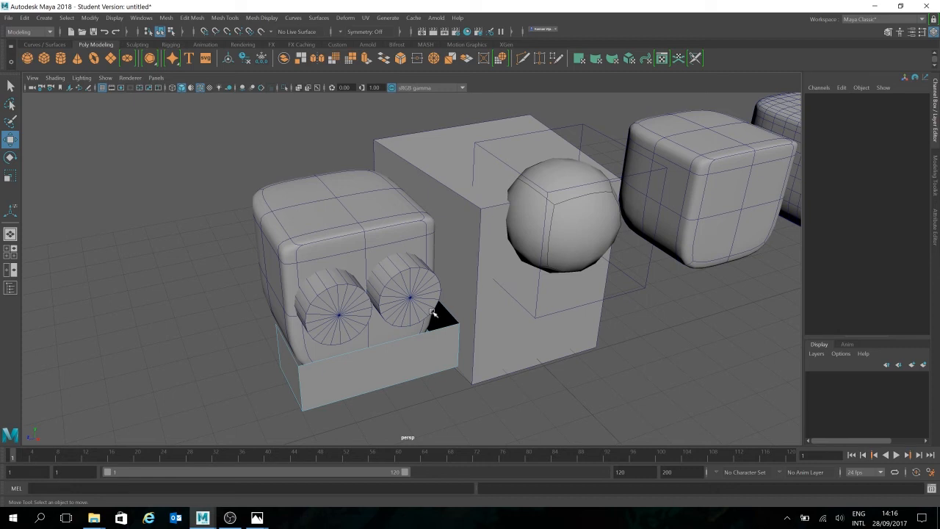
- Connect the upper and lower edges of the mouth box's front face with one vertical segment through the middle
{"action": "left_click", "coordinate": [450, 336]}
{"action": "left_click_drag", "start_coordinate": [491, 384], "coordinate": [357, 311], "text": "alt"}
{"action": "left_click_drag", "start_coordinate": [342, 363], "coordinate": [372, 322], "text": "alt"}
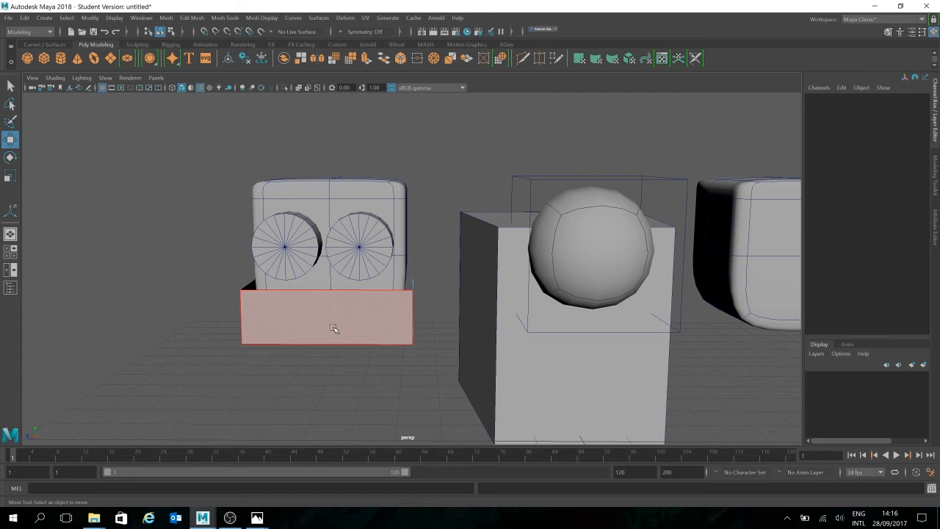
{"action": "left_click", "coordinate": [935, 177]}
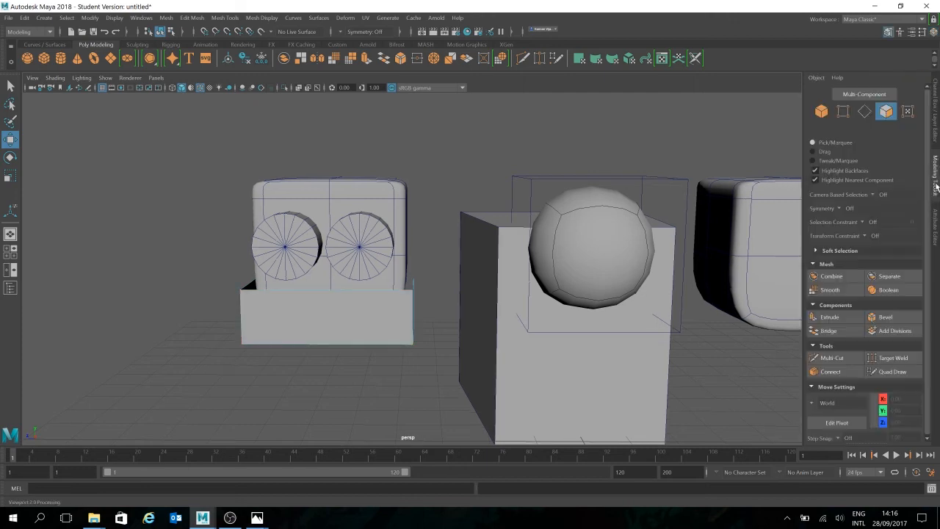
{"action": "left_click", "coordinate": [864, 111]}
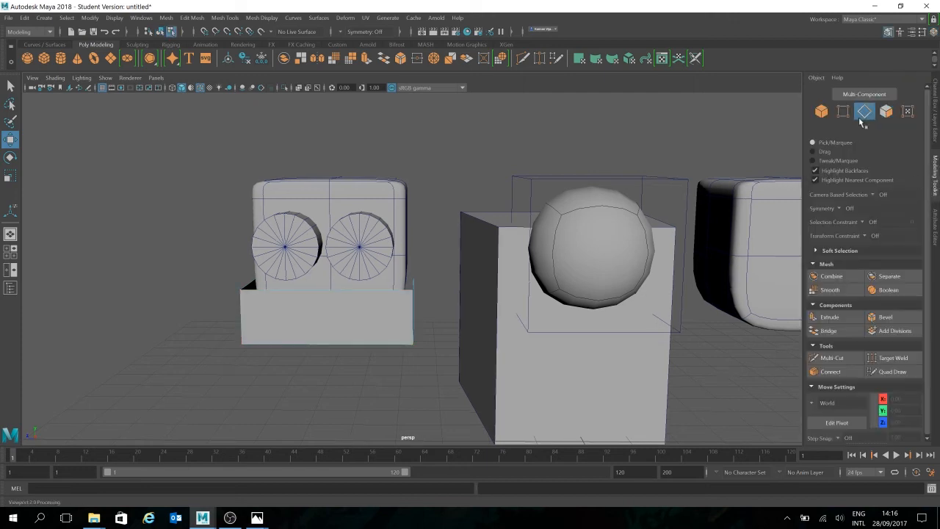
{"action": "left_click", "coordinate": [846, 358]}
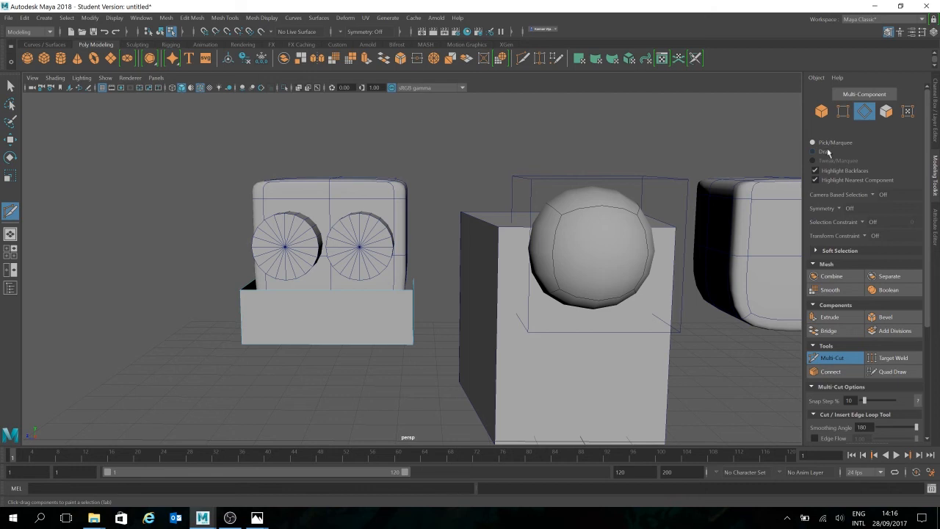
{"action": "key", "text": "w"}
{"action": "left_click", "coordinate": [351, 292]}
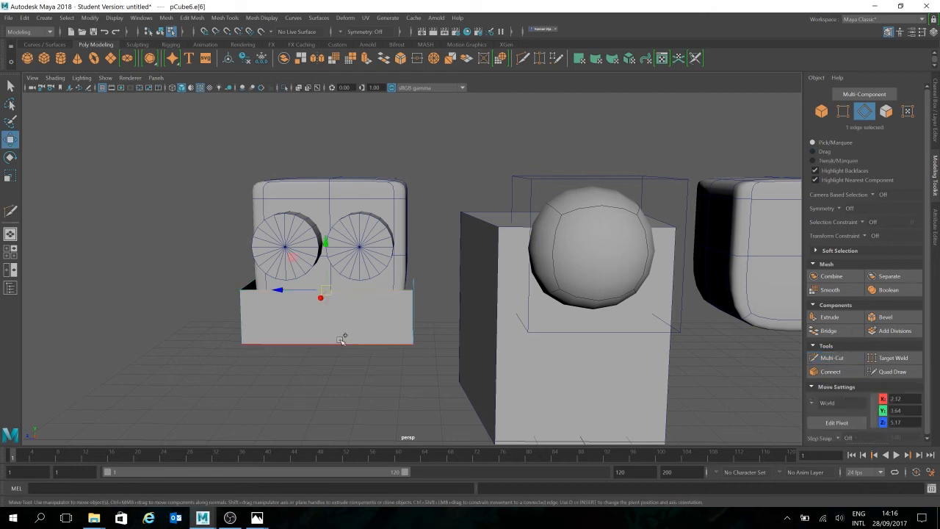
{"action": "left_click_drag", "start_coordinate": [394, 374], "coordinate": [426, 372], "text": "alt"}
{"action": "left_click", "coordinate": [843, 373]}
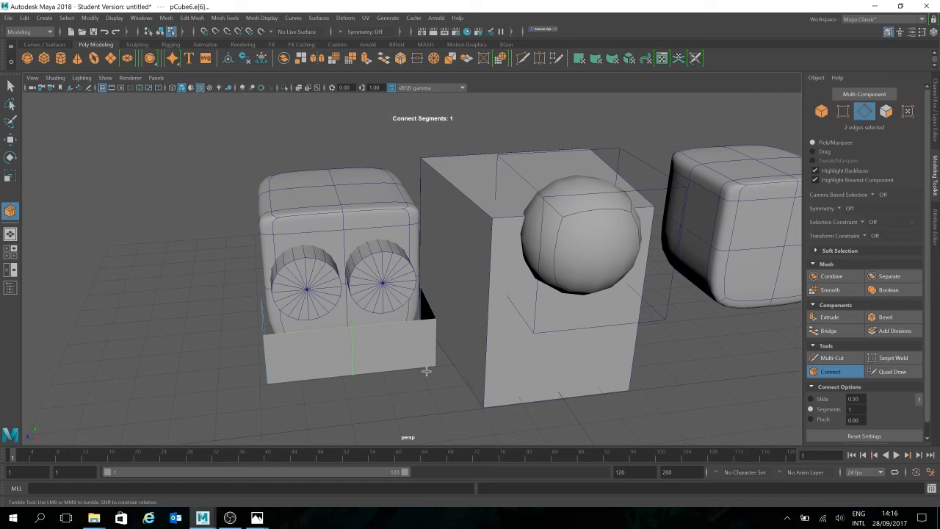
{"action": "key", "text": "w"}
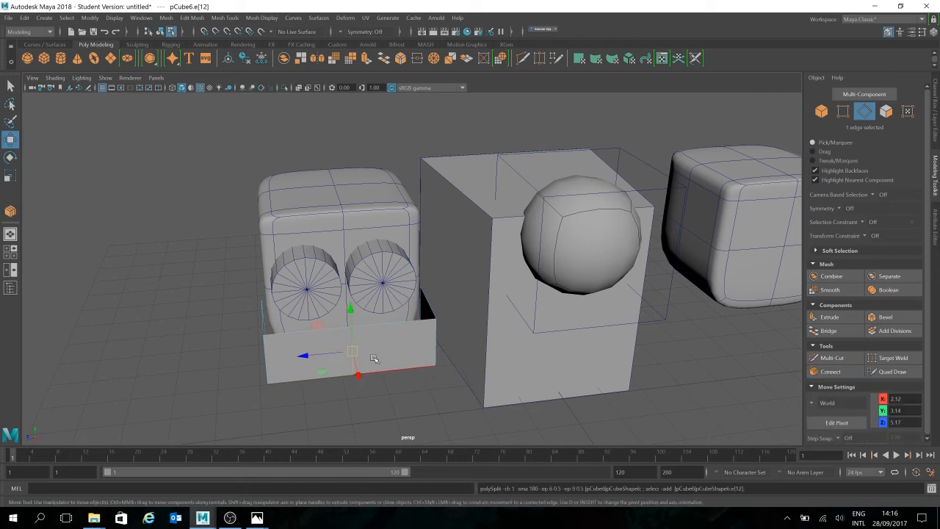
- Move the new middle edge outward along X to give the mouth's front a slight point
{"action": "left_click_drag", "start_coordinate": [357, 375], "coordinate": [358, 379]}
{"action": "left_click_drag", "start_coordinate": [437, 350], "coordinate": [465, 320], "text": "alt"}
{"action": "left_click", "coordinate": [653, 316]}
{"action": "left_click_drag", "start_coordinate": [653, 316], "coordinate": [594, 331], "text": "alt"}
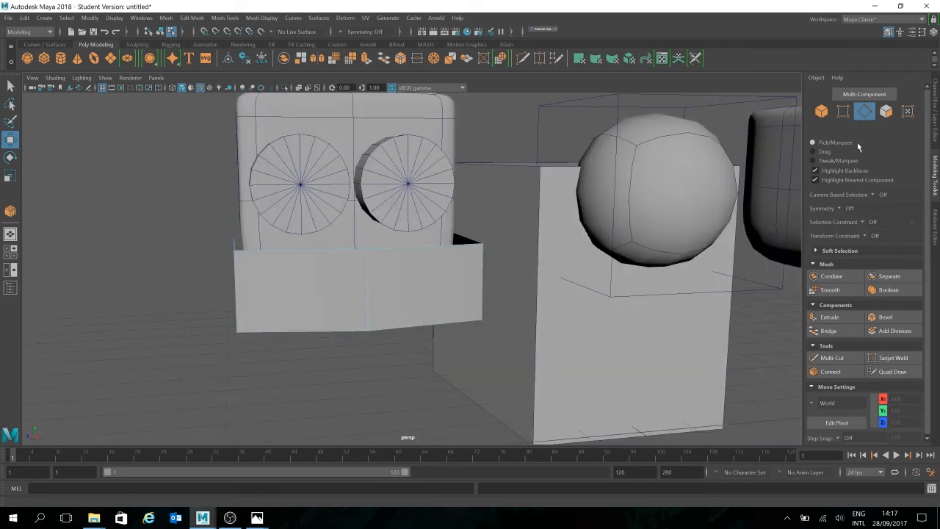
- Delete the right front face and the right side face of the mouth
{"action": "left_click_drag", "start_coordinate": [524, 310], "coordinate": [479, 308], "text": "alt"}
{"action": "key", "text": "F11"}
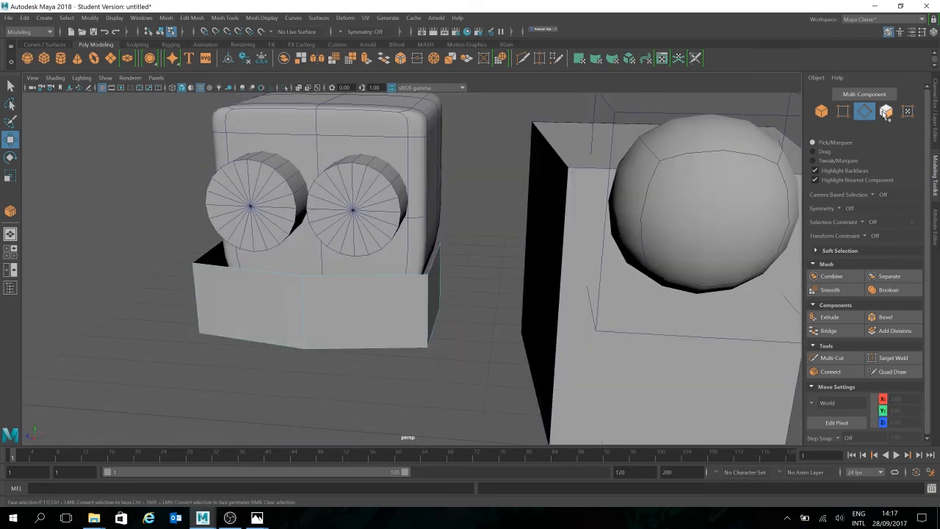
{"action": "left_click", "coordinate": [415, 301]}
{"action": "left_click", "coordinate": [437, 289], "text": "shift"}
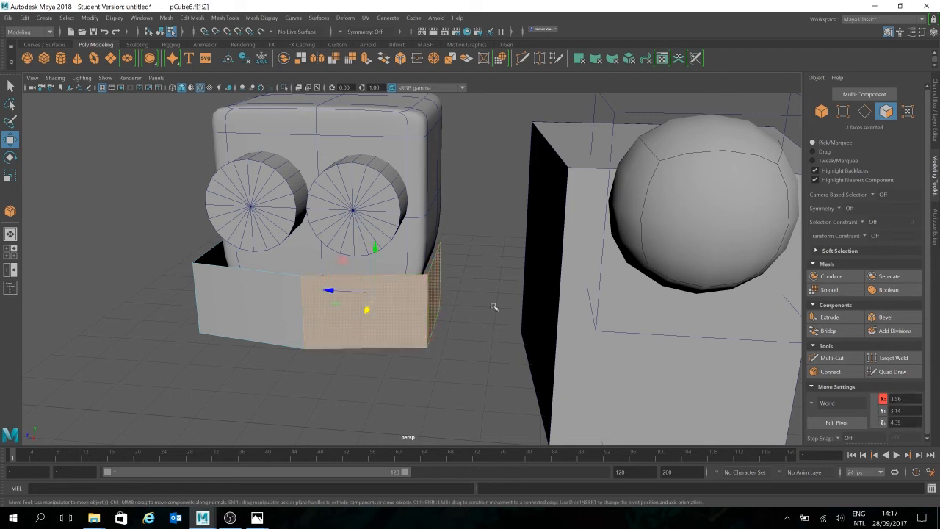
{"action": "key", "text": "Delete"}
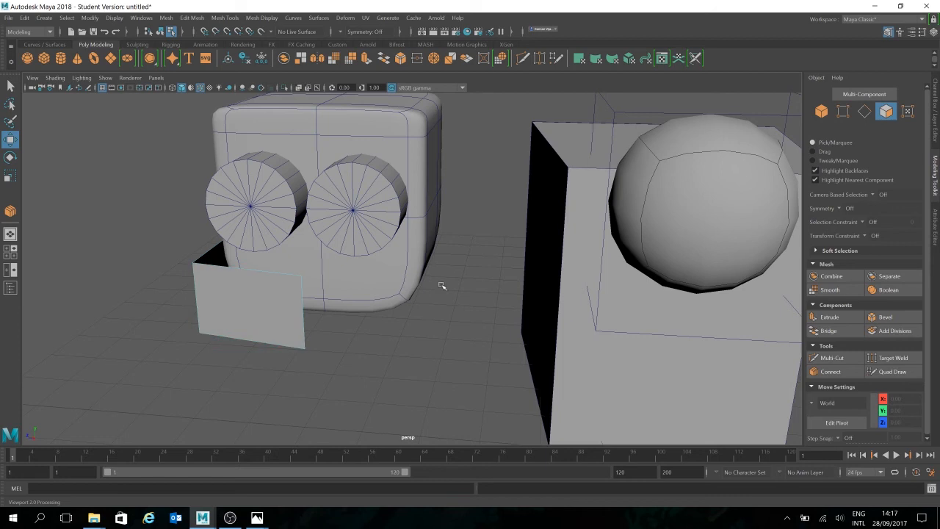
- Return to object selection and select the remaining half of the mouth as a whole object
{"action": "left_click_drag", "start_coordinate": [465, 303], "coordinate": [451, 326], "text": "alt"}
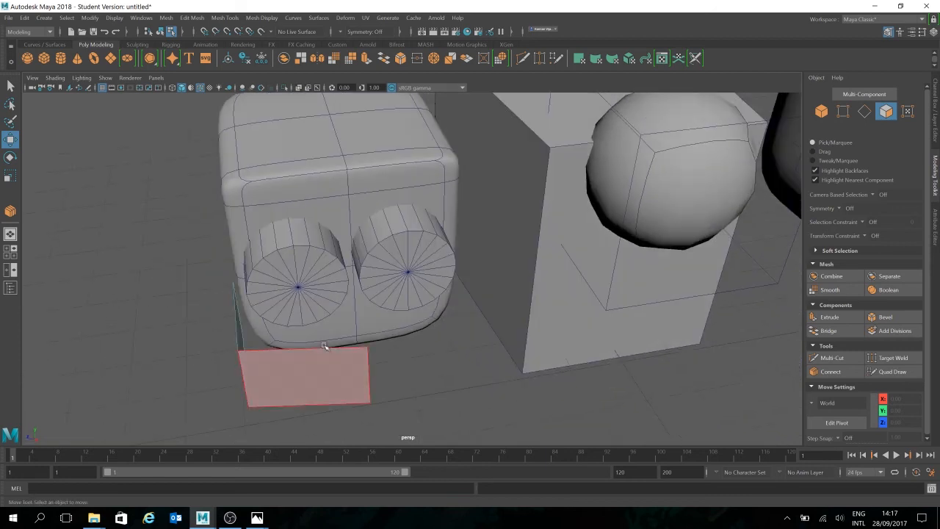
{"action": "left_click_drag", "start_coordinate": [542, 299], "coordinate": [591, 285], "text": "alt"}
{"action": "left_click", "coordinate": [887, 112]}
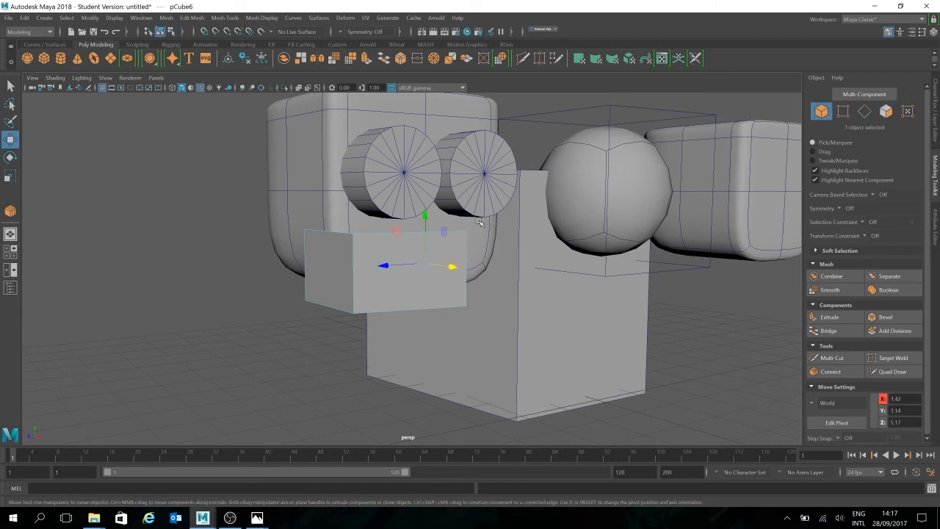
{"action": "left_click_drag", "start_coordinate": [522, 284], "coordinate": [487, 287], "text": "alt"}
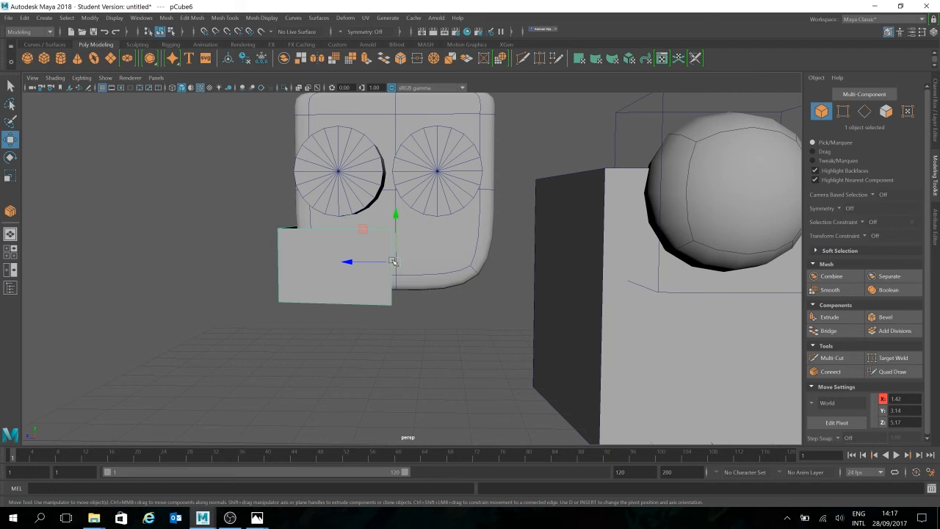
{"action": "left_click_drag", "start_coordinate": [441, 330], "coordinate": [411, 346], "text": "alt"}
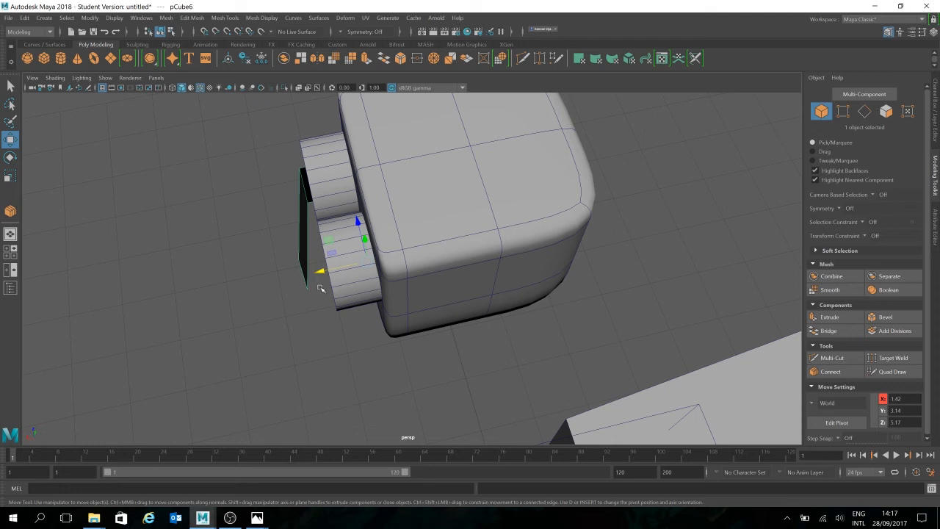
{"action": "left_click_drag", "start_coordinate": [331, 351], "coordinate": [441, 335], "text": "alt"}
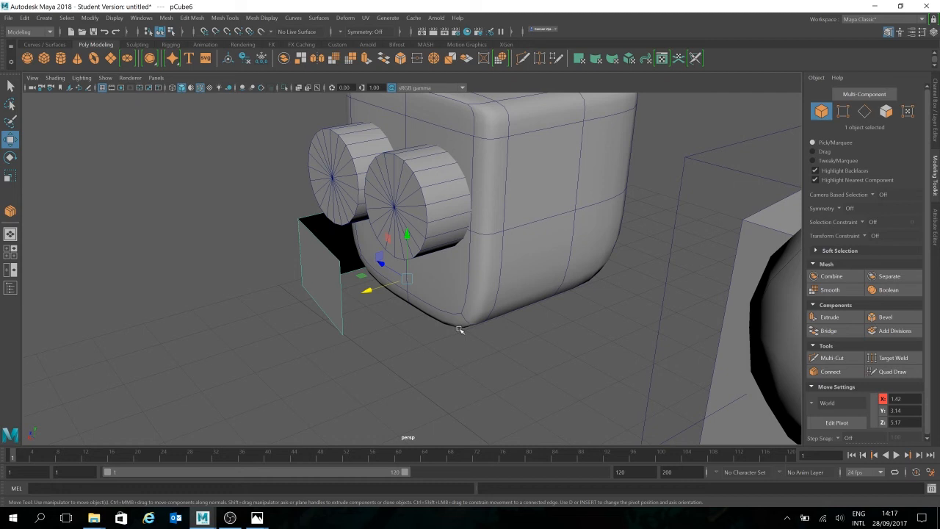
- Snap the half mouth's pivot to the lower vertex of its front centre edge, using vertex snapping
{"action": "key", "text": "d"}
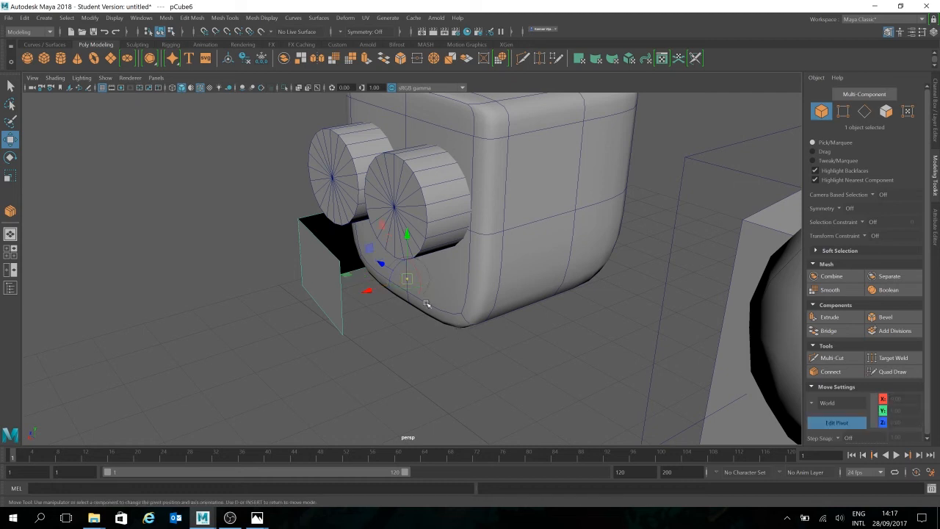
{"action": "scroll", "coordinate": [461, 357], "scroll_direction": "up", "scroll_amount": 2}
{"action": "scroll", "coordinate": [462, 357], "scroll_direction": "up", "scroll_amount": 1}
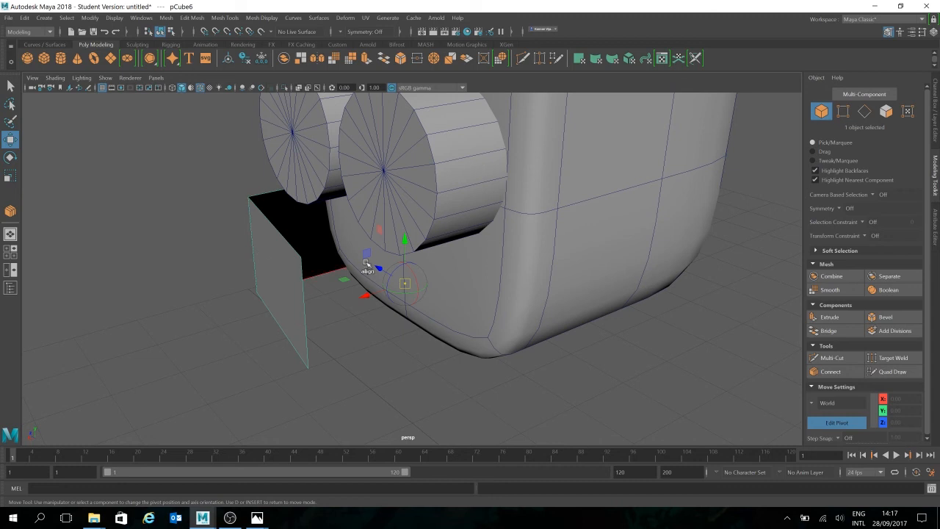
{"action": "key", "text": "v"}
{"action": "key", "text": "v"}
{"action": "left_click_drag", "start_coordinate": [405, 283], "coordinate": [307, 368]}
{"action": "left_click_drag", "start_coordinate": [402, 363], "coordinate": [430, 358], "text": "alt"}
{"action": "middle_click_drag", "start_coordinate": [475, 353], "coordinate": [472, 321], "text": "alt"}
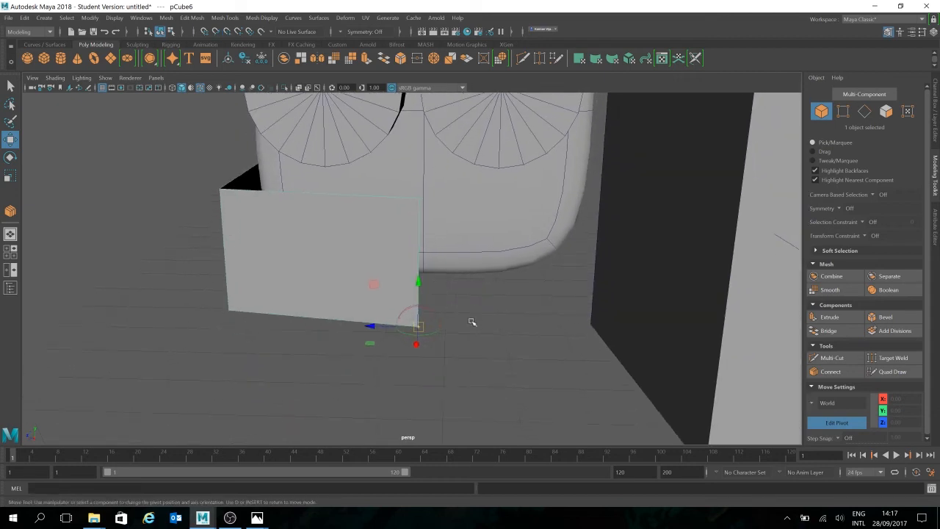
{"action": "right_click_drag", "start_coordinate": [473, 322], "coordinate": [485, 327], "text": "alt"}
{"action": "left_click_drag", "start_coordinate": [484, 327], "coordinate": [476, 328], "text": "alt"}
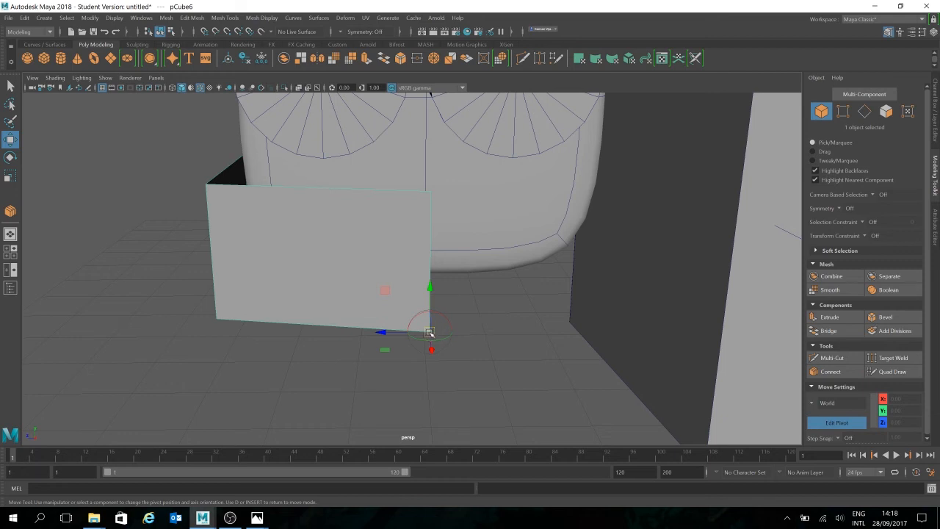
{"action": "key", "text": "d"}
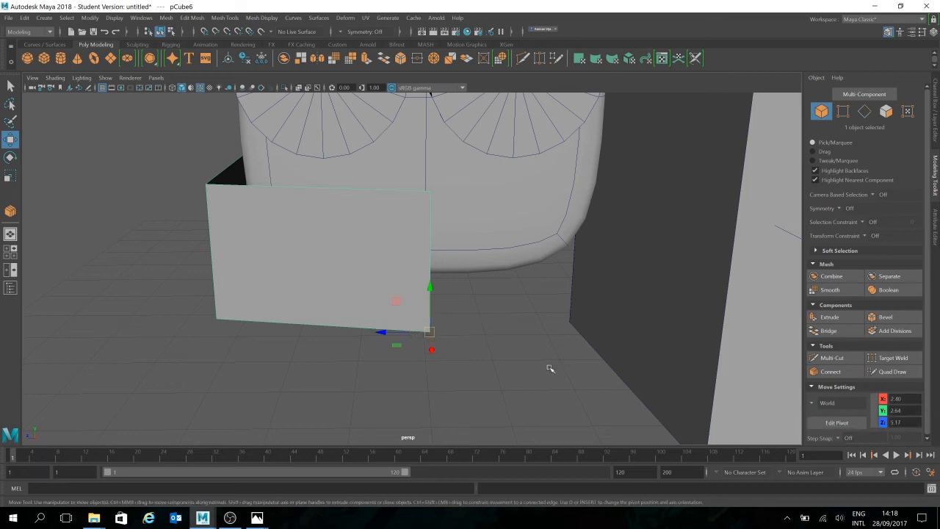
- Try rotating the half mouth about Y around its corner pivot and undo the rotation
{"action": "left_click", "coordinate": [550, 369]}
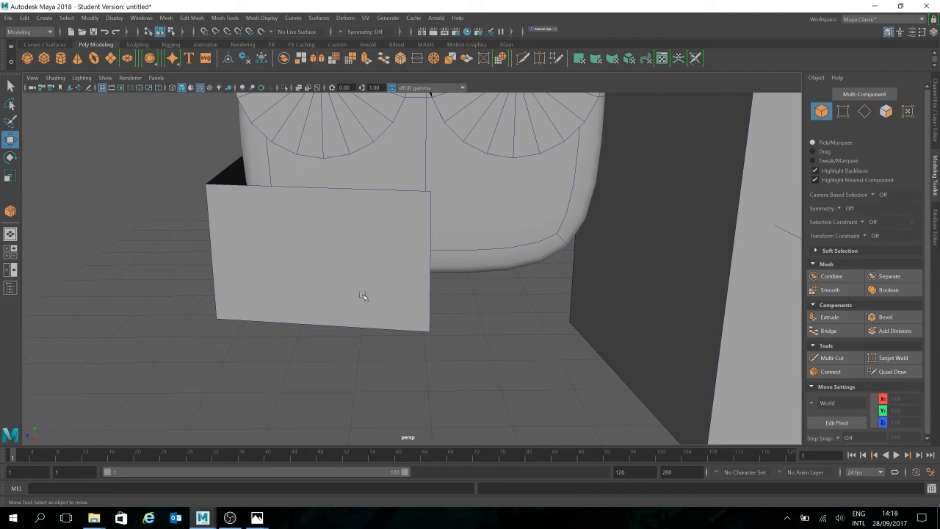
{"action": "left_click", "coordinate": [419, 315]}
{"action": "left_click_drag", "start_coordinate": [420, 315], "coordinate": [474, 370], "text": "alt"}
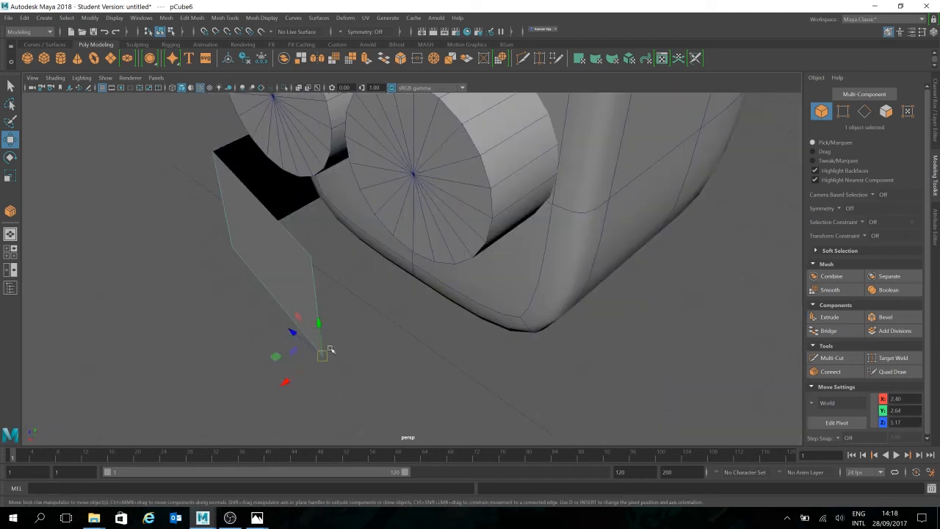
{"action": "left_click_drag", "start_coordinate": [390, 354], "coordinate": [414, 369], "text": "alt"}
{"action": "key", "text": "e"}
{"action": "key", "text": "ctrl+z"}
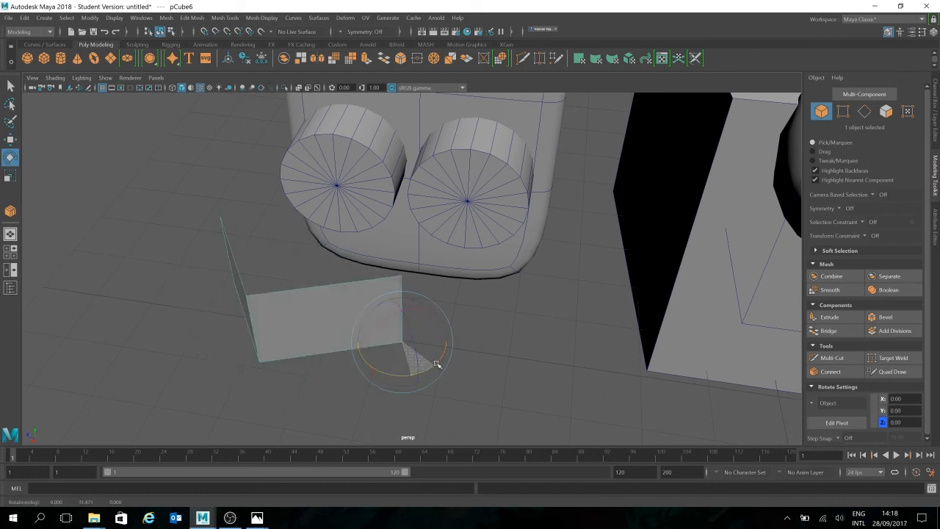
{"action": "key", "text": "ctrl+z"}
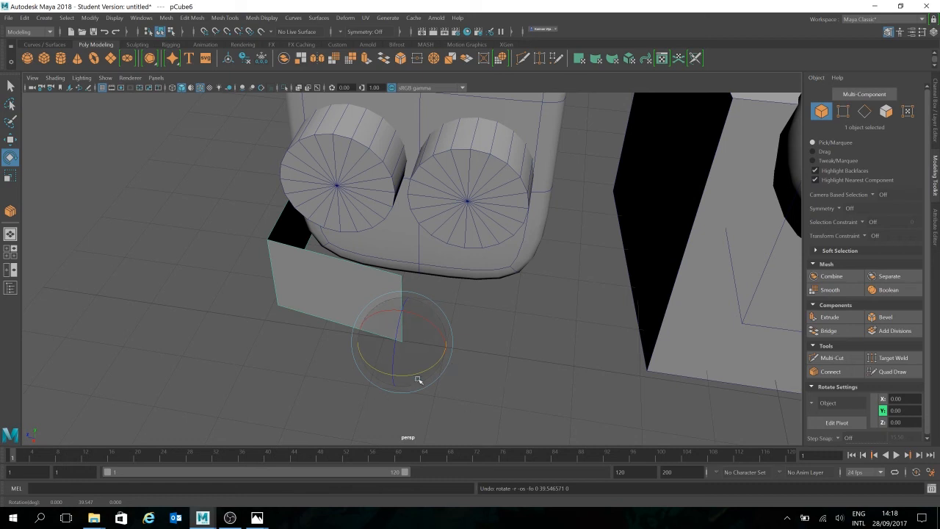
- Center the pivot of the half mouth with Center Pivot
{"action": "left_click_drag", "start_coordinate": [525, 312], "coordinate": [292, 274], "text": "alt"}
{"action": "key", "text": "w"}
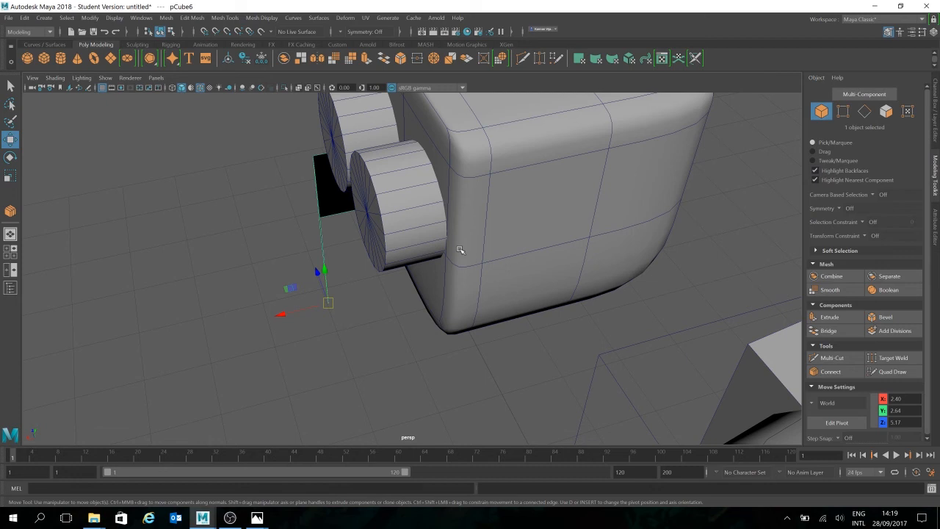
{"action": "left_click_drag", "start_coordinate": [413, 255], "coordinate": [451, 260], "text": "alt"}
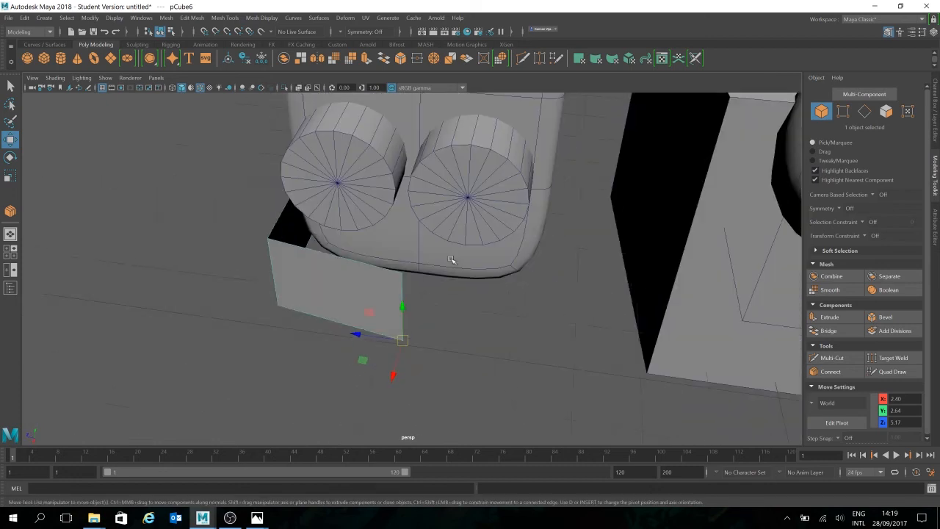
{"action": "left_click", "coordinate": [228, 62]}
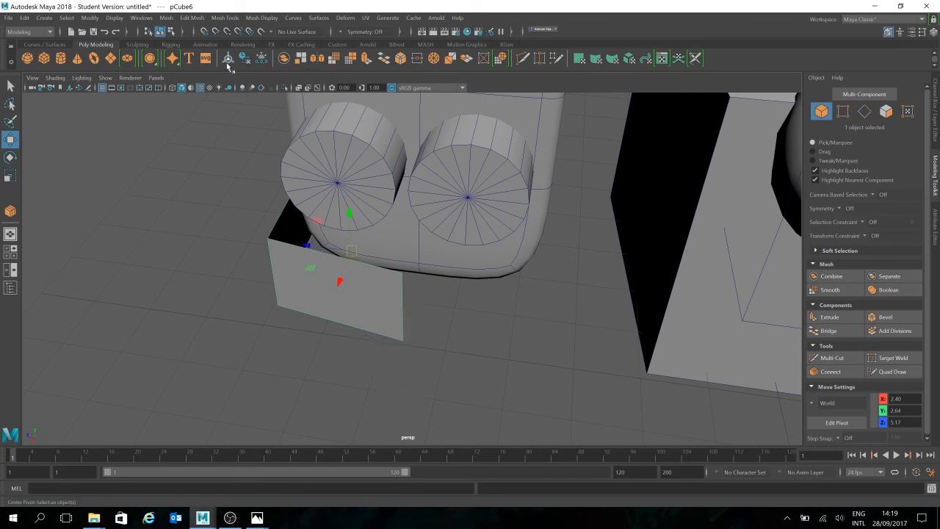
{"action": "left_click_drag", "start_coordinate": [472, 225], "coordinate": [497, 261], "text": "alt"}
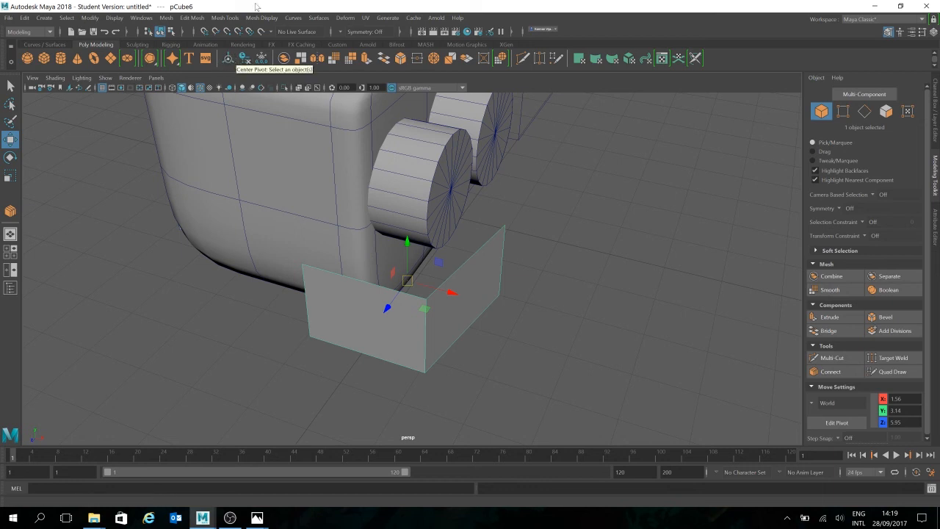
{"action": "left_click", "coordinate": [89, 20]}
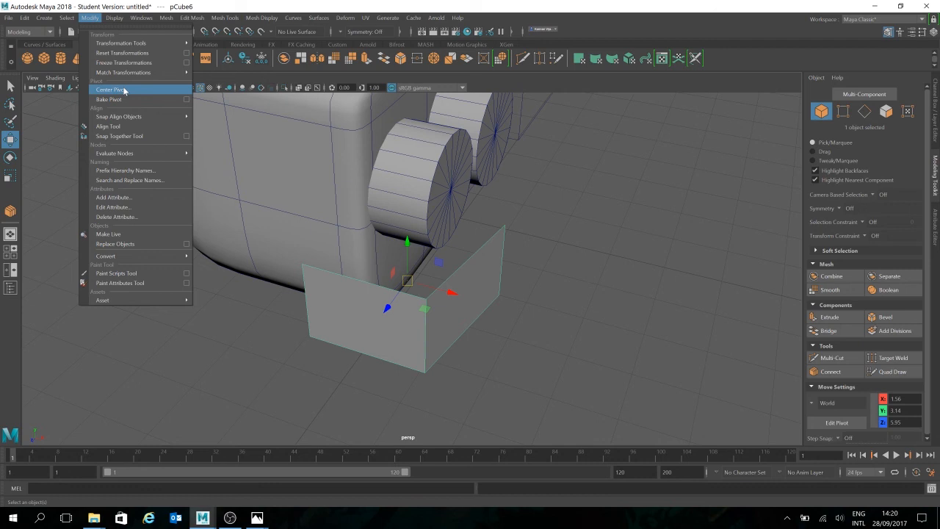
{"action": "left_click", "coordinate": [562, 302]}
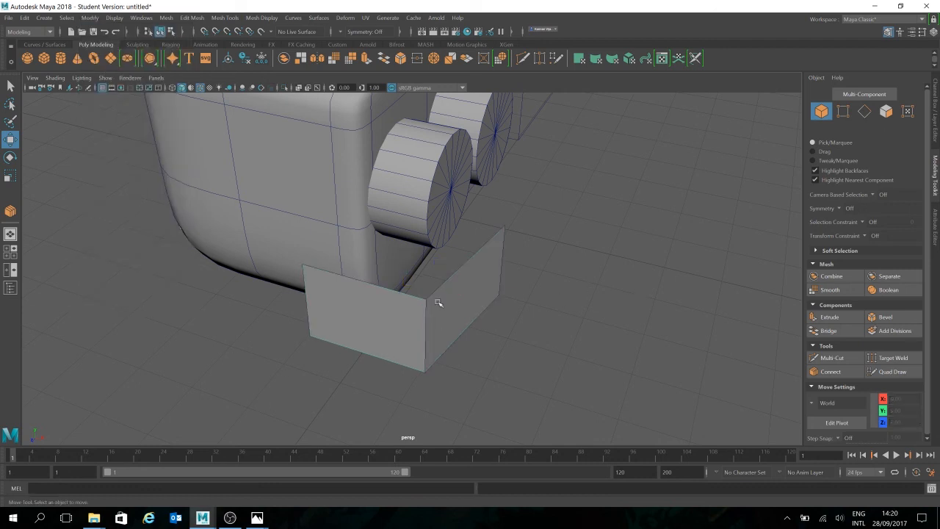
- Reselect the half mouth and move its pivot back to the lower vertex of the front centre edge
{"action": "left_click", "coordinate": [439, 302]}
{"action": "left_click", "coordinate": [543, 301]}
{"action": "left_click", "coordinate": [489, 283]}
{"action": "left_click", "coordinate": [514, 289]}
{"action": "left_click", "coordinate": [498, 293]}
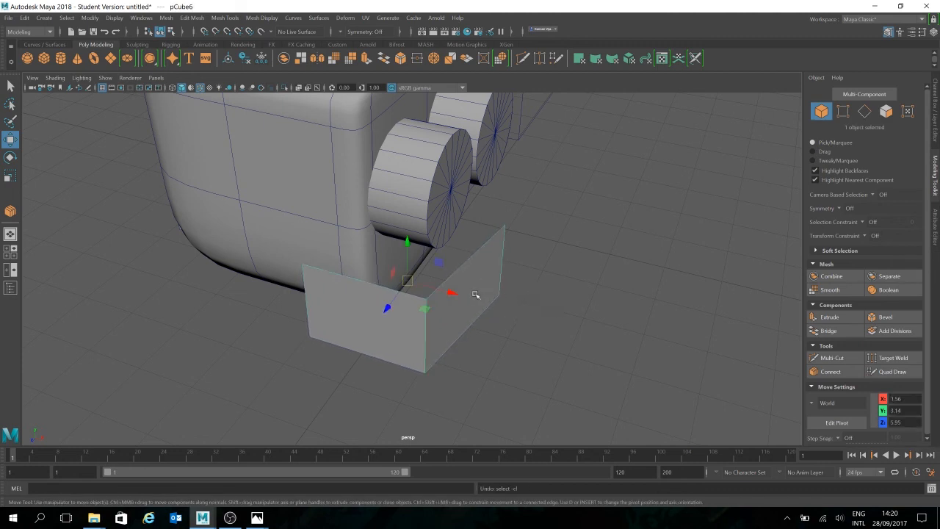
{"action": "key", "text": "d"}
{"action": "left_click_drag", "start_coordinate": [407, 280], "coordinate": [498, 293]}
{"action": "key", "text": "d"}
{"action": "left_click_drag", "start_coordinate": [598, 304], "coordinate": [481, 310], "text": "alt"}
{"action": "left_click_drag", "start_coordinate": [629, 260], "coordinate": [339, 270], "text": "alt"}
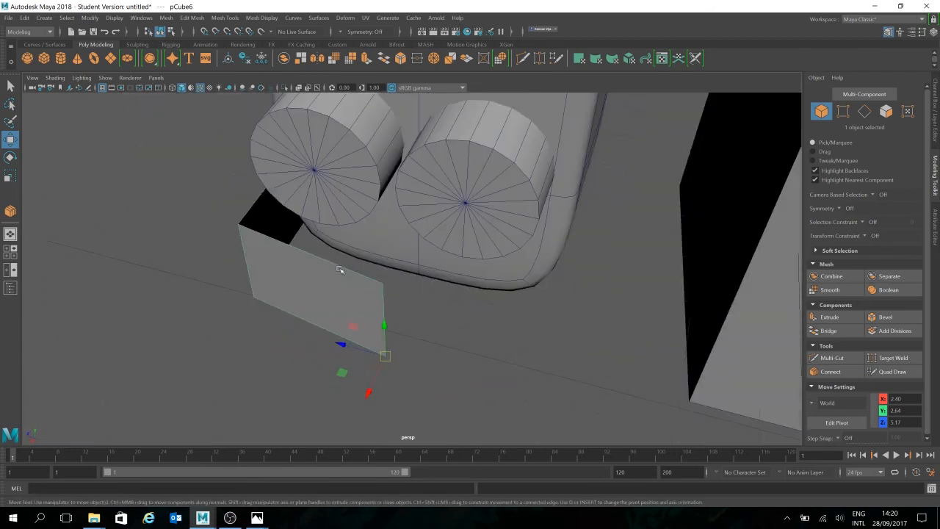
{"action": "left_click_drag", "start_coordinate": [563, 269], "coordinate": [517, 275], "text": "alt"}
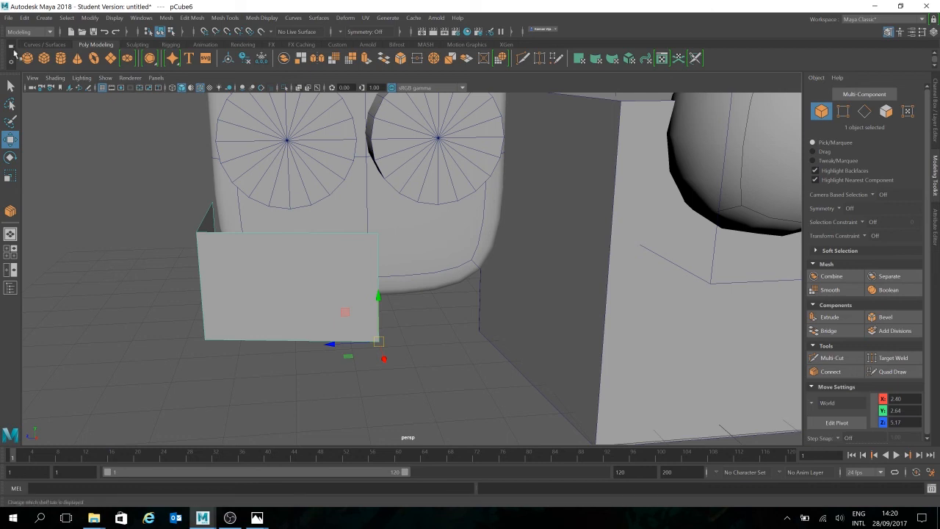
- Mirror the half mouth with Duplicate Special, using Instance geometry and a Z scale of -1
{"action": "left_click", "coordinate": [89, 17]}
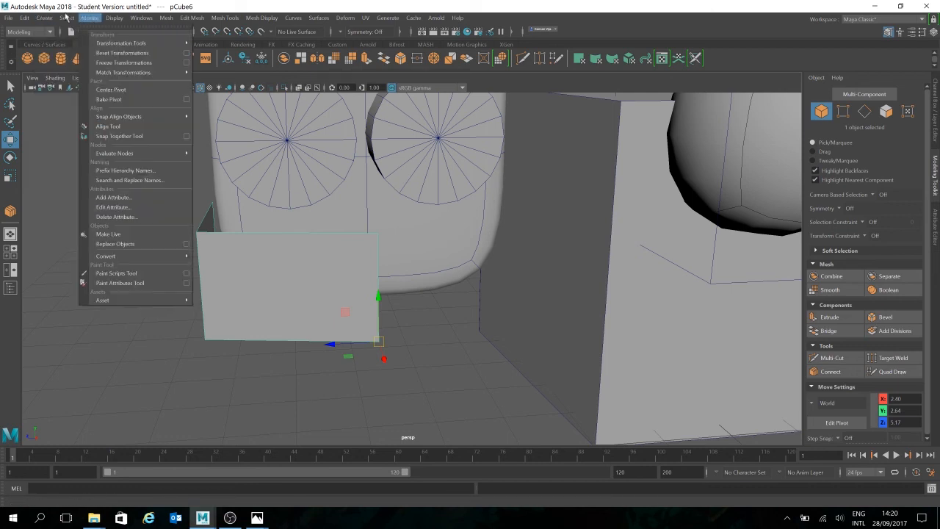
{"action": "mouse_move", "coordinate": [25, 18]}
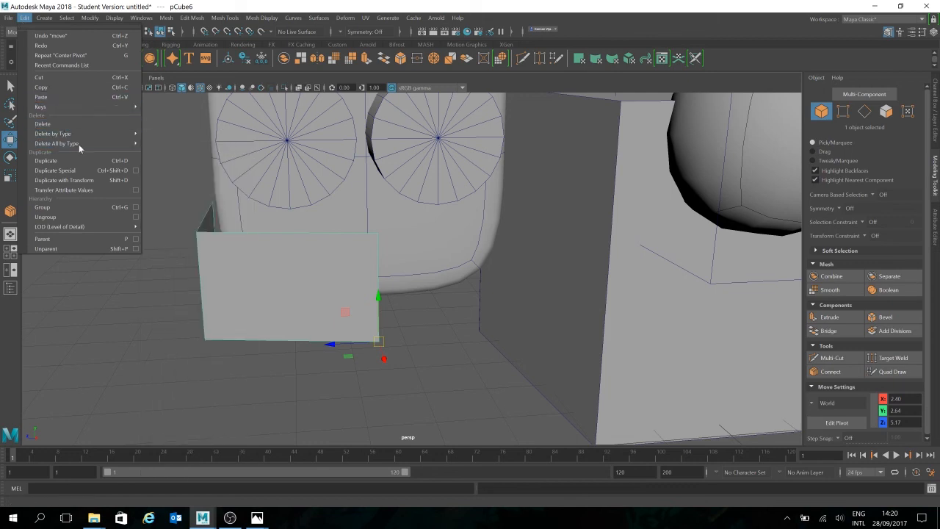
{"action": "left_click", "coordinate": [135, 171]}
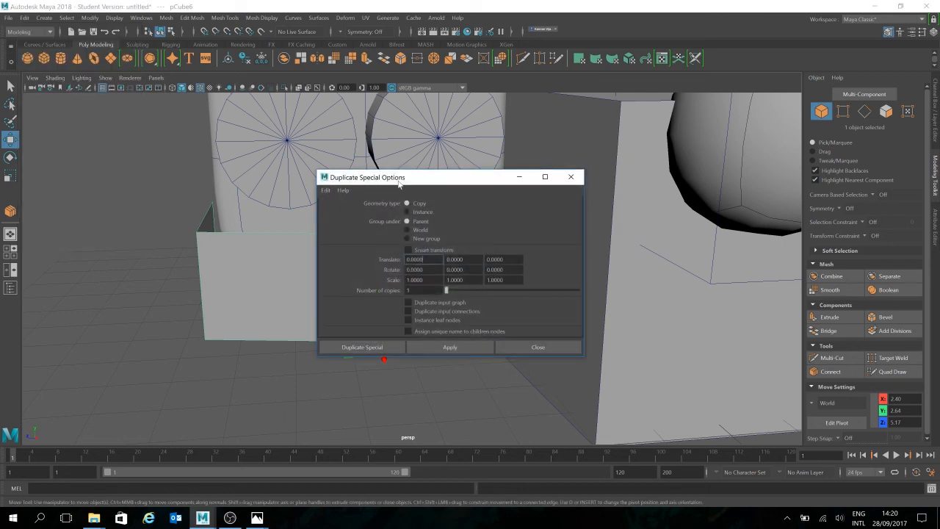
{"action": "left_click_drag", "start_coordinate": [457, 184], "coordinate": [695, 147]}
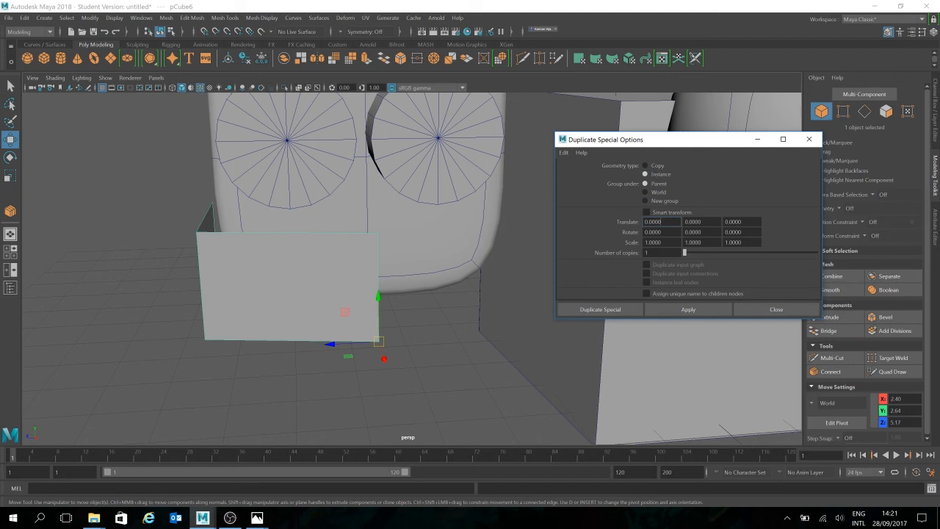
{"action": "key", "text": "Tab"}
{"action": "left_click", "coordinate": [750, 242]}
{"action": "type", "text": "-"}
{"action": "left_click", "coordinate": [688, 309]}
{"action": "left_click_drag", "start_coordinate": [462, 356], "coordinate": [448, 375], "text": "alt"}
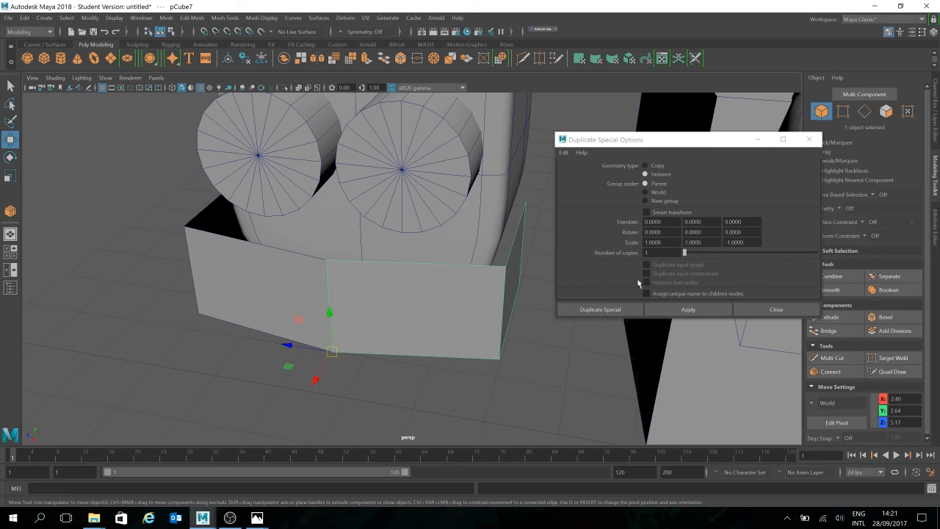
{"action": "left_click", "coordinate": [717, 310]}
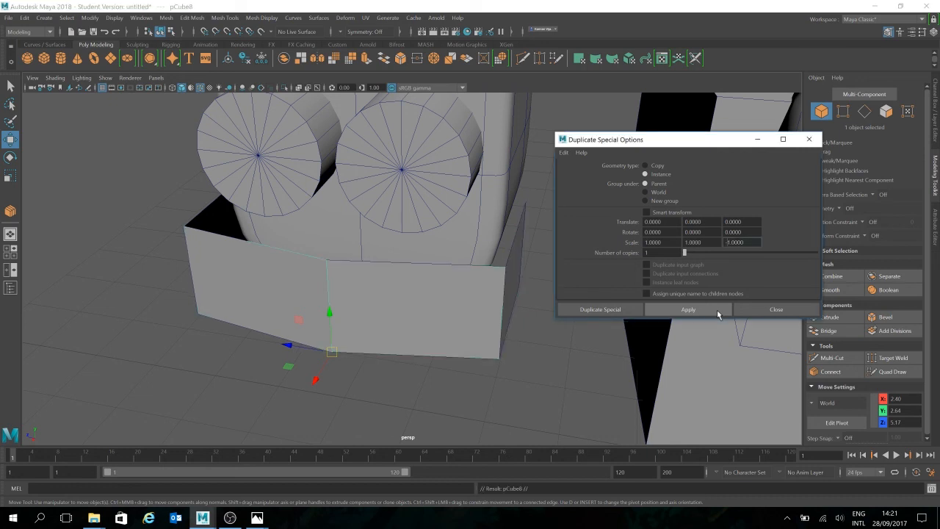
{"action": "left_click", "coordinate": [777, 310]}
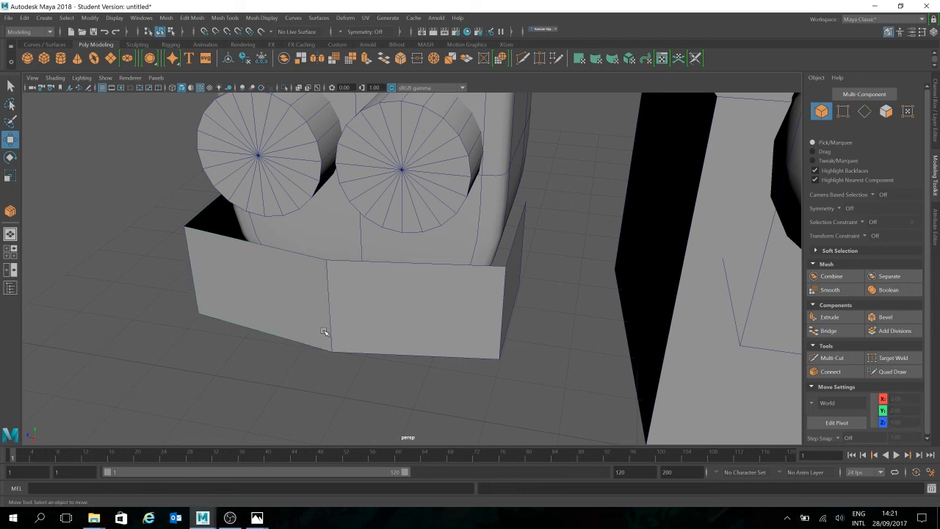
- Delete the mirrored half of the mouth and recreate it from the original half with the same Duplicate Special settings
{"action": "mouse_move", "coordinate": [532, 354]}
{"action": "left_mouse_down", "text": "alt"}
{"action": "mouse_move", "coordinate": [542, 359]}
{"action": "mouse_move", "coordinate": [526, 349]}
{"action": "left_mouse_up", "text": "alt"}
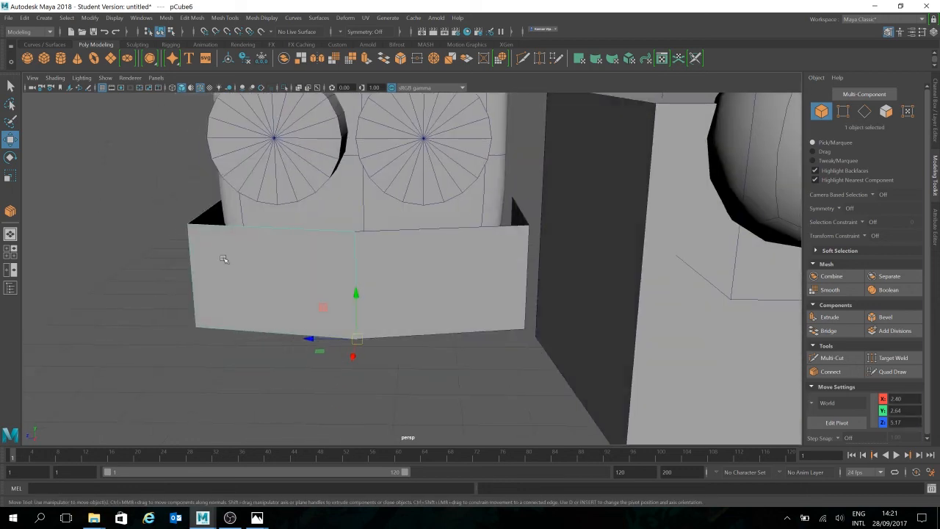
{"action": "left_click_drag", "start_coordinate": [512, 294], "coordinate": [529, 332], "text": "alt"}
{"action": "left_click", "coordinate": [507, 317]}
{"action": "key", "text": "Delete"}
{"action": "left_click", "coordinate": [311, 336]}
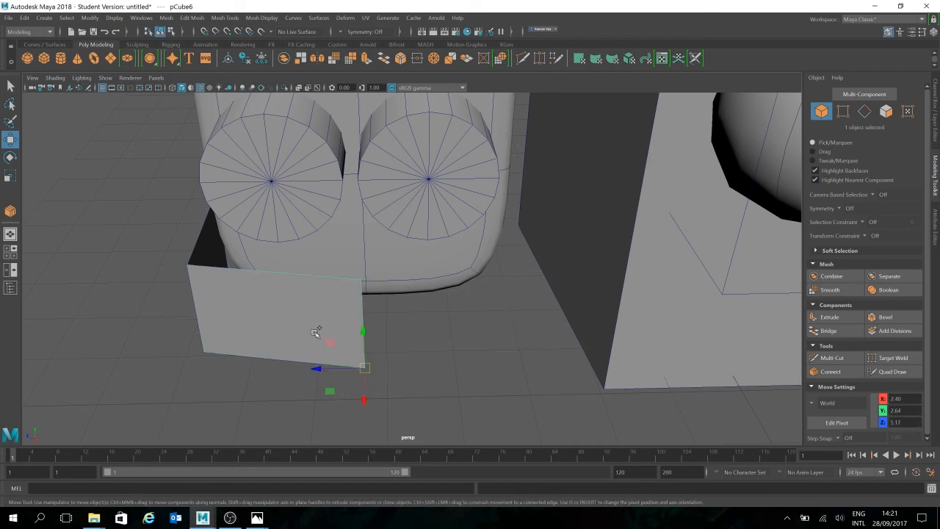
{"action": "key", "text": "shift+d"}
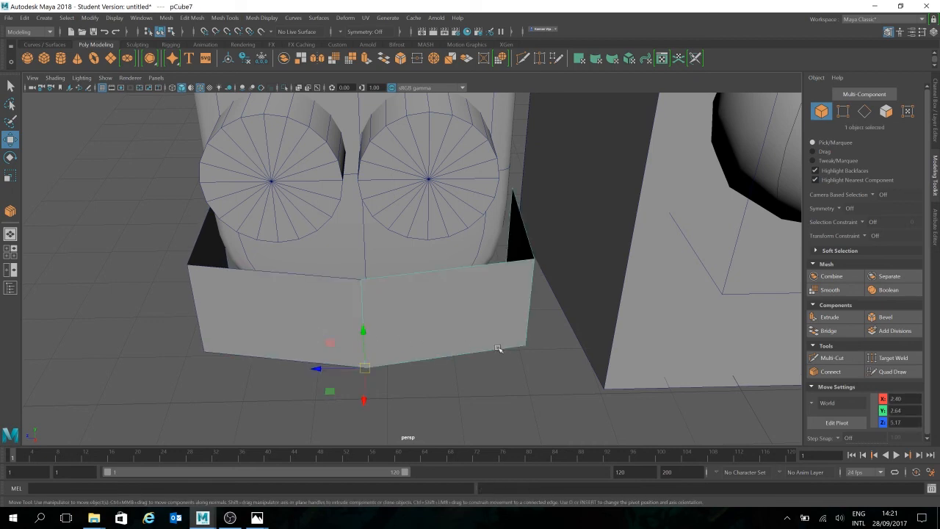
- Insert a horizontal edge loop around the original half mouth and a vertical edge loop through its side with Multi-Cut
{"action": "left_click", "coordinate": [280, 317]}
{"action": "left_click_drag", "start_coordinate": [486, 353], "coordinate": [474, 335], "text": "alt"}
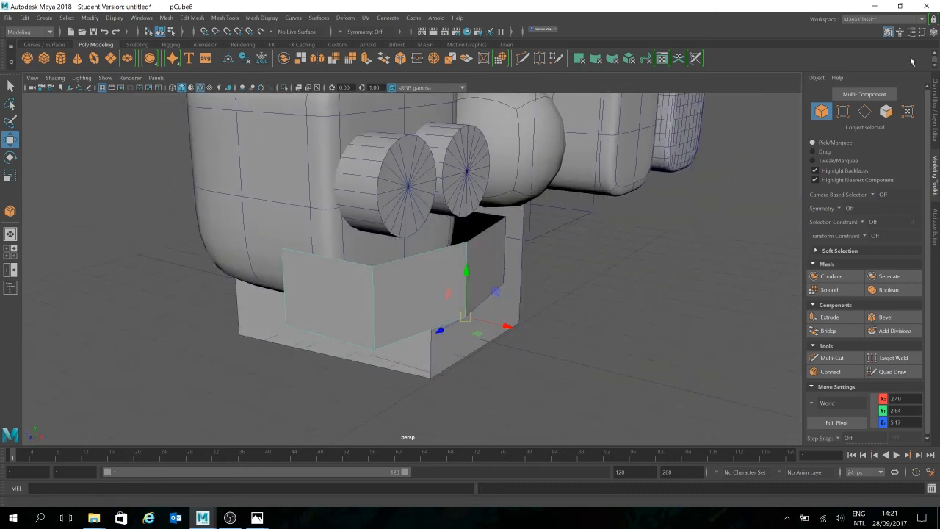
{"action": "left_click", "coordinate": [870, 115]}
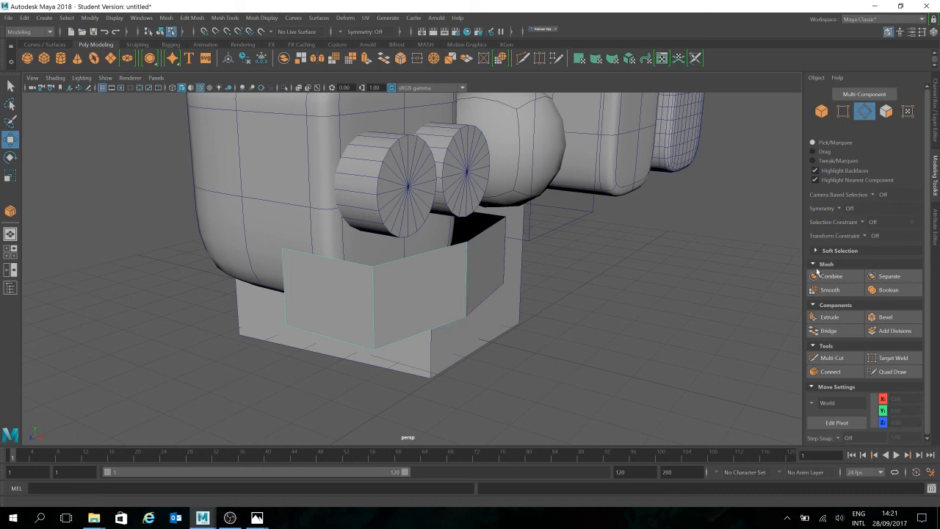
{"action": "left_click", "coordinate": [851, 358]}
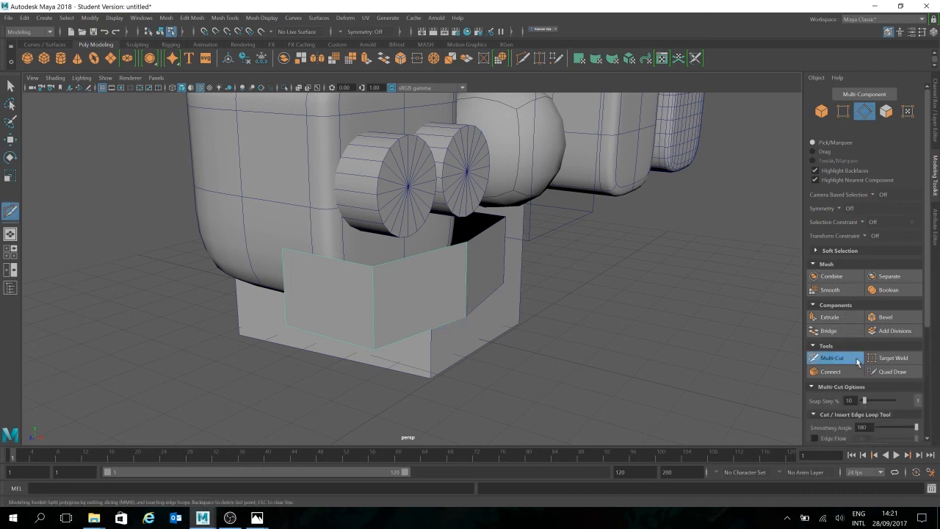
{"action": "left_click", "coordinate": [372, 307], "text": "ctrl"}
{"action": "left_click_drag", "start_coordinate": [582, 319], "coordinate": [508, 316], "text": "alt"}
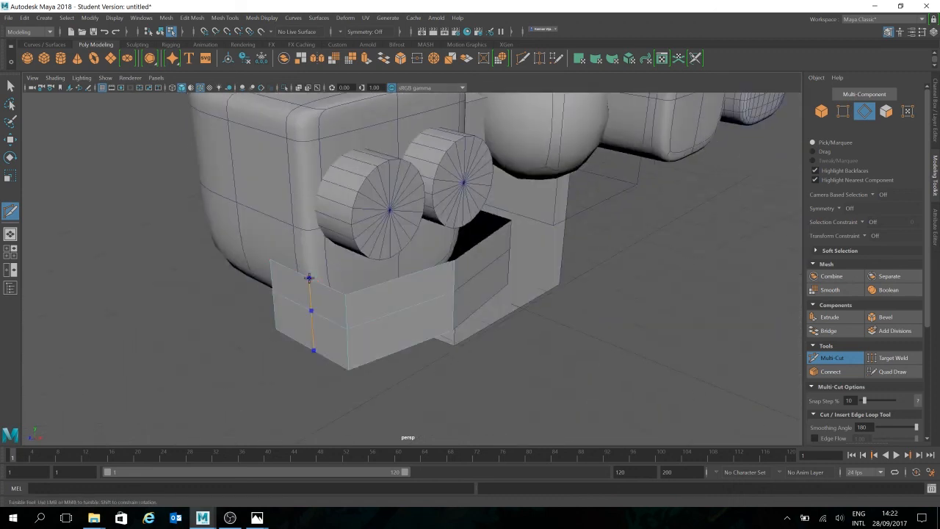
{"action": "left_click_drag", "start_coordinate": [566, 300], "coordinate": [417, 220], "text": "alt"}
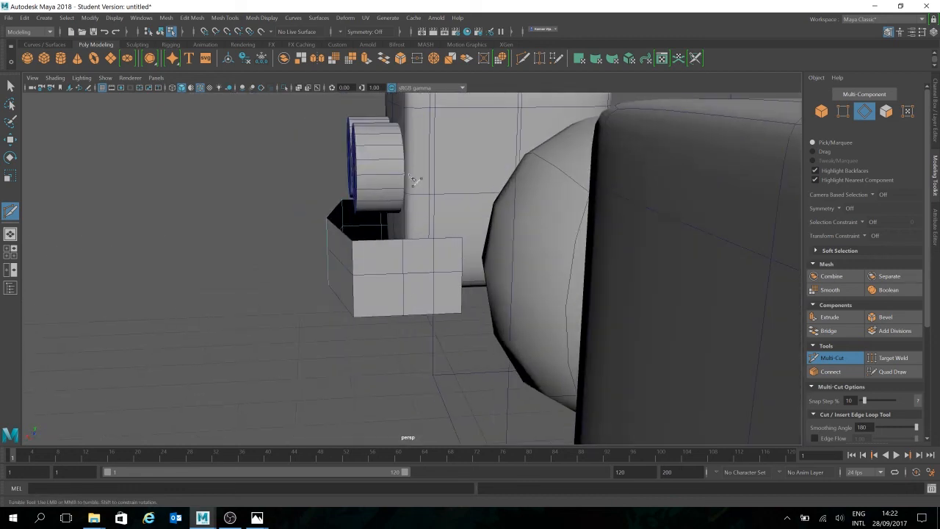
{"action": "left_click_drag", "start_coordinate": [482, 236], "coordinate": [551, 239], "text": "alt"}
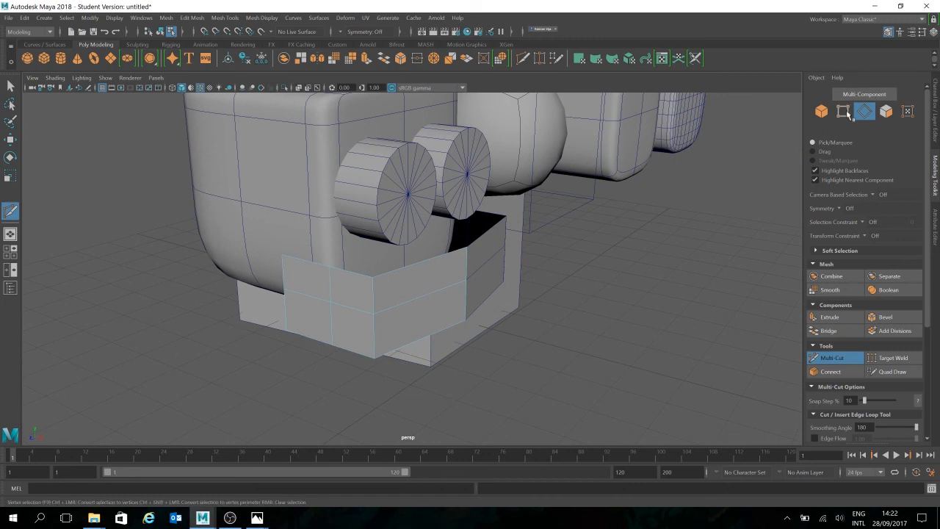
- Move vertices of the half mouth to raise its lower rear corner and soften the bend at its front corner
{"action": "left_click", "coordinate": [844, 111]}
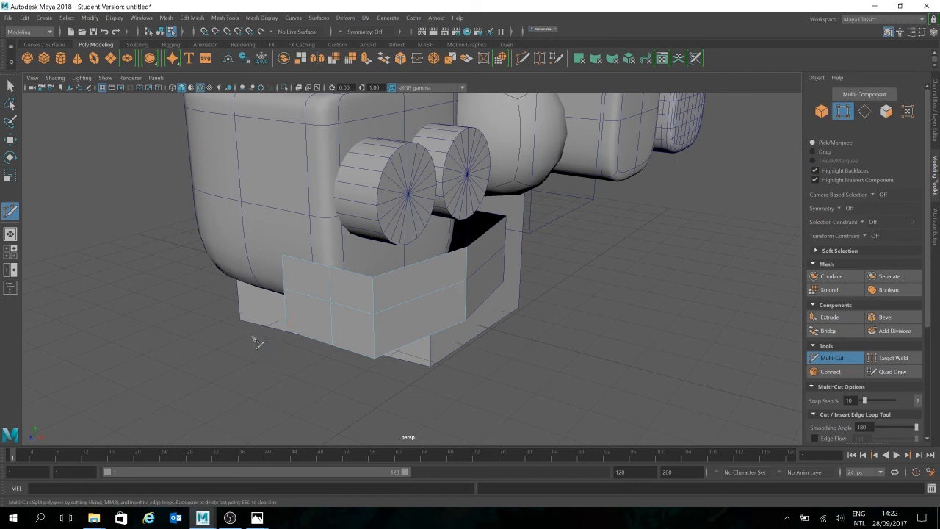
{"action": "key", "text": "w"}
{"action": "left_click", "coordinate": [285, 328]}
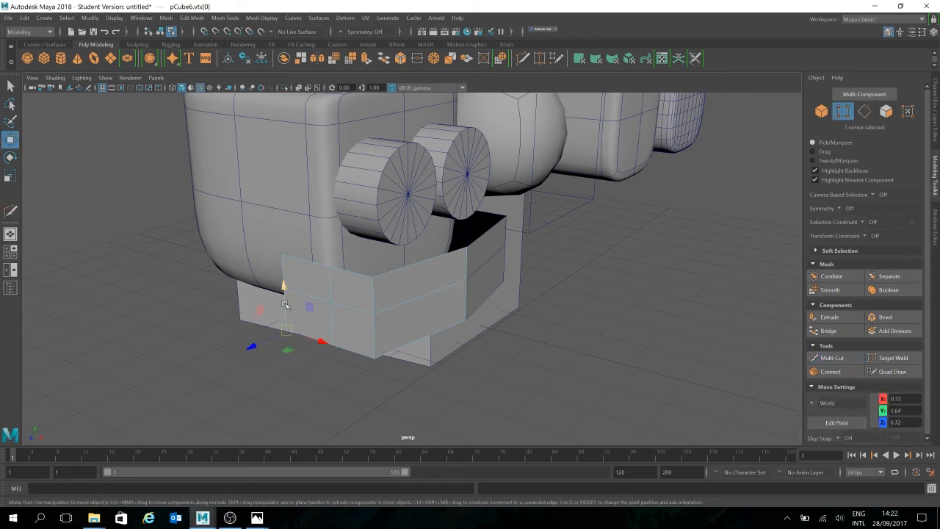
{"action": "left_click_drag", "start_coordinate": [279, 256], "coordinate": [290, 342], "text": "alt"}
{"action": "left_click_drag", "start_coordinate": [310, 378], "coordinate": [344, 368]}
{"action": "left_click_drag", "start_coordinate": [430, 360], "coordinate": [365, 347], "text": "alt"}
{"action": "left_click_drag", "start_coordinate": [336, 400], "coordinate": [388, 357]}
{"action": "left_click_drag", "start_coordinate": [555, 367], "coordinate": [507, 346], "text": "alt"}
{"action": "left_click", "coordinate": [451, 402]}
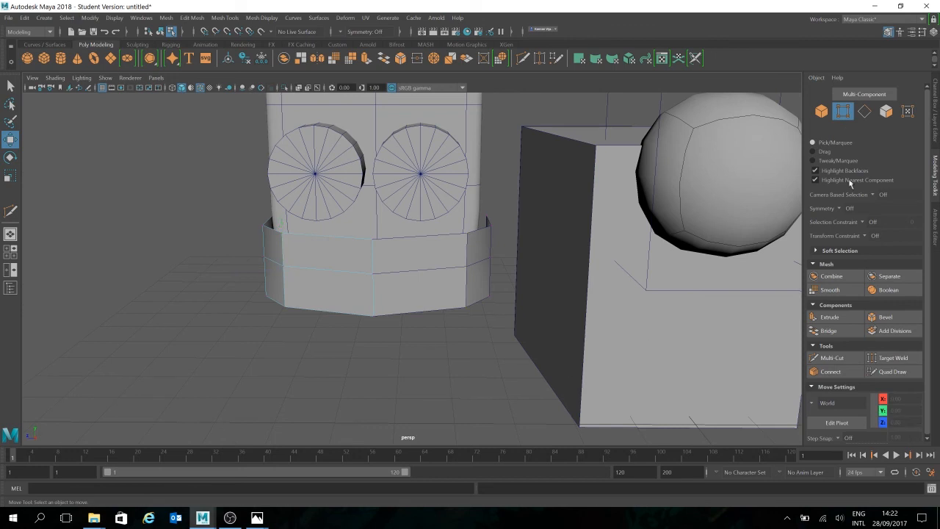
- Return to object selection with the mouth deselected, and postpone the Dell Update notification
{"action": "left_click", "coordinate": [821, 111]}
{"action": "left_click", "coordinate": [437, 342]}
{"action": "left_click_drag", "start_coordinate": [436, 342], "coordinate": [516, 279], "text": "alt"}
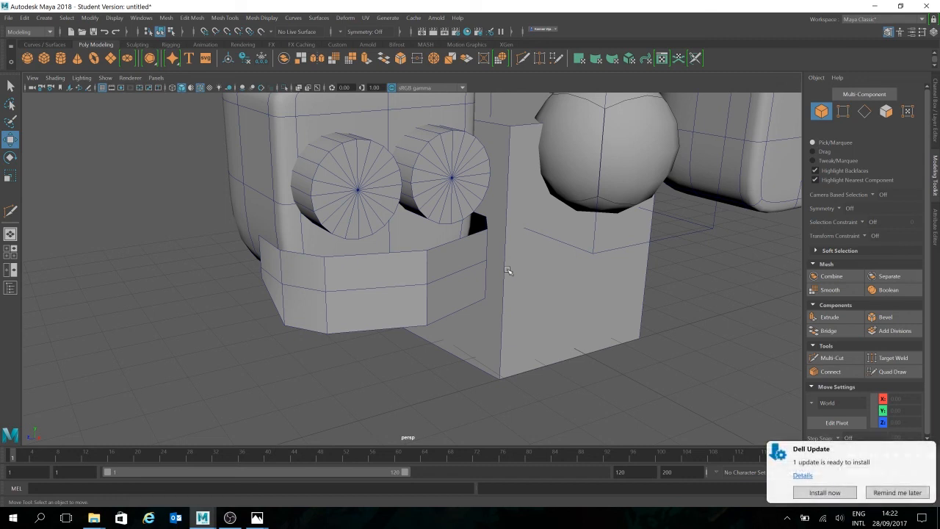
{"action": "left_click", "coordinate": [899, 493]}
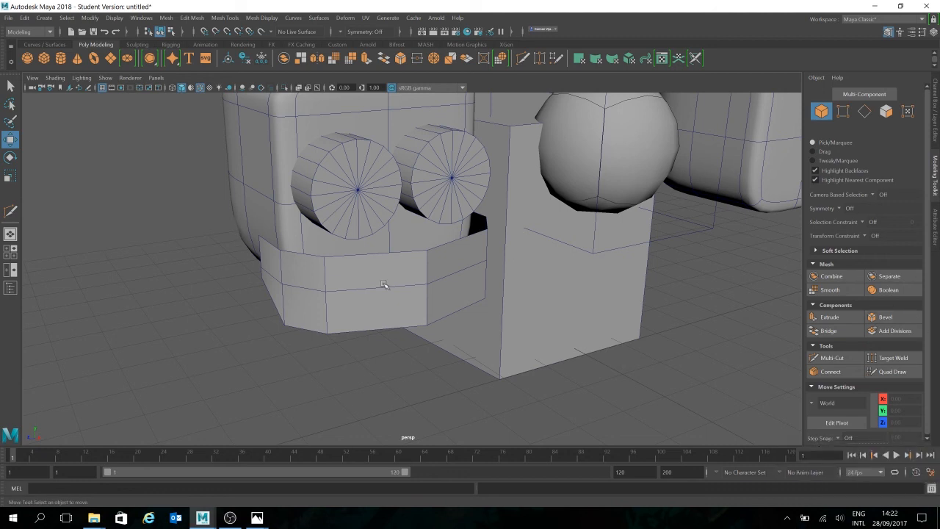
- Select the original half mouth, switch to edge selection and pick the vertical edge at its outer front corner
{"action": "left_click", "coordinate": [411, 303]}
{"action": "mouse_move", "coordinate": [451, 314]}
{"action": "left_mouse_down", "text": "alt"}
{"action": "mouse_move", "coordinate": [426, 325]}
{"action": "mouse_move", "coordinate": [445, 336]}
{"action": "mouse_move", "coordinate": [487, 313]}
{"action": "mouse_move", "coordinate": [453, 307]}
{"action": "mouse_move", "coordinate": [449, 315]}
{"action": "left_mouse_up", "text": "alt"}
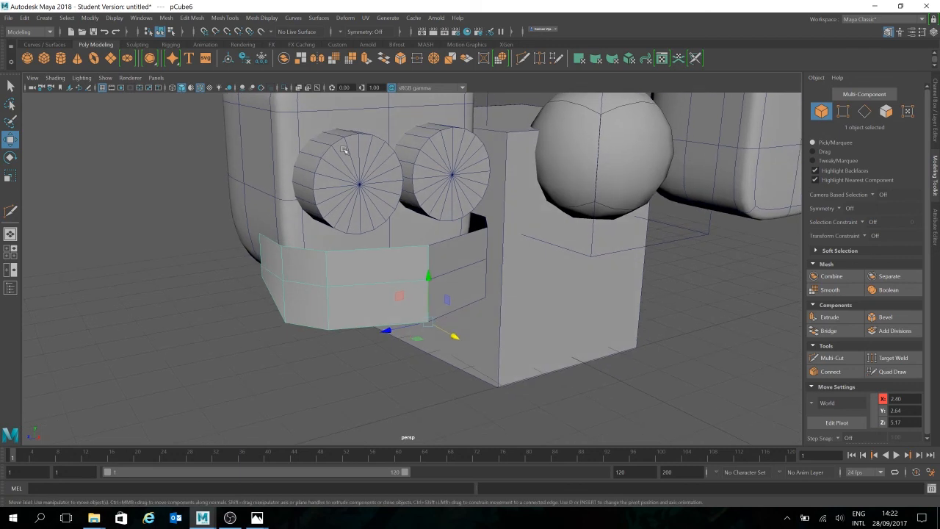
{"action": "left_click_drag", "start_coordinate": [363, 291], "coordinate": [397, 297], "text": "alt"}
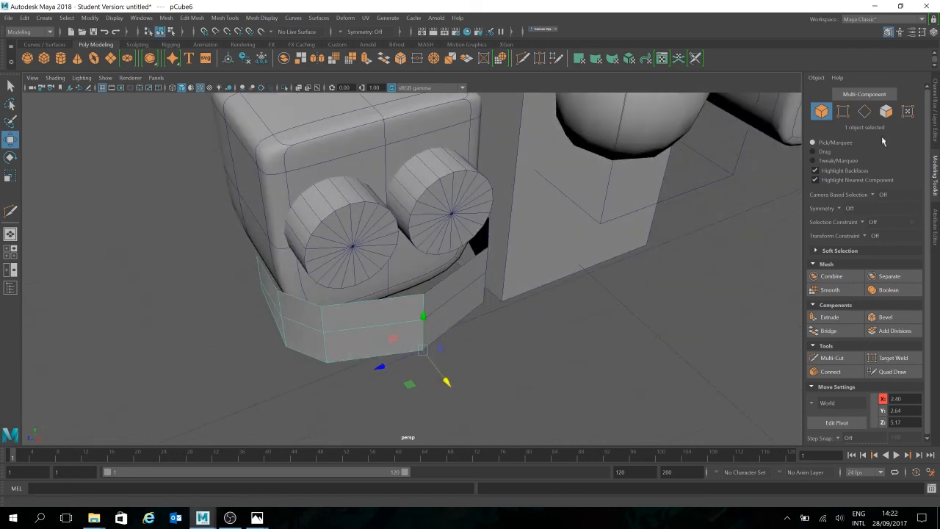
{"action": "left_click", "coordinate": [864, 110]}
{"action": "left_click", "coordinate": [325, 321]}
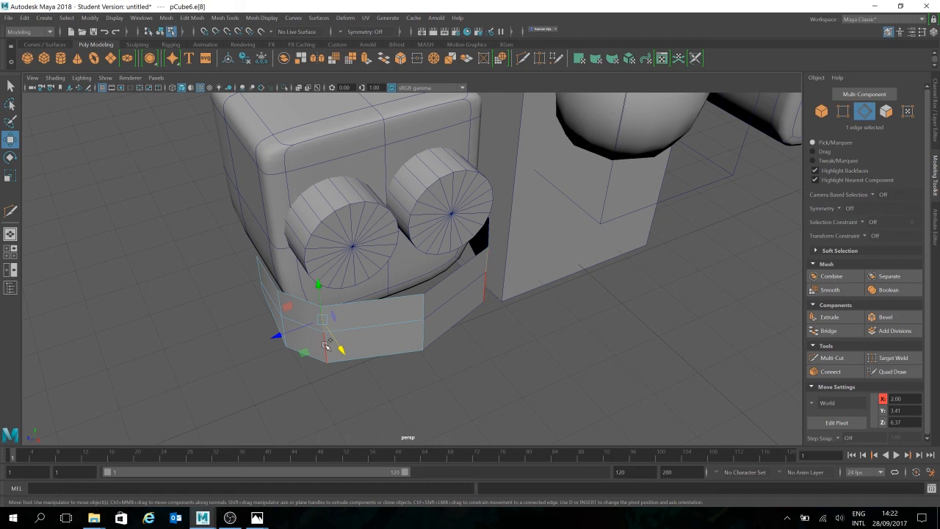